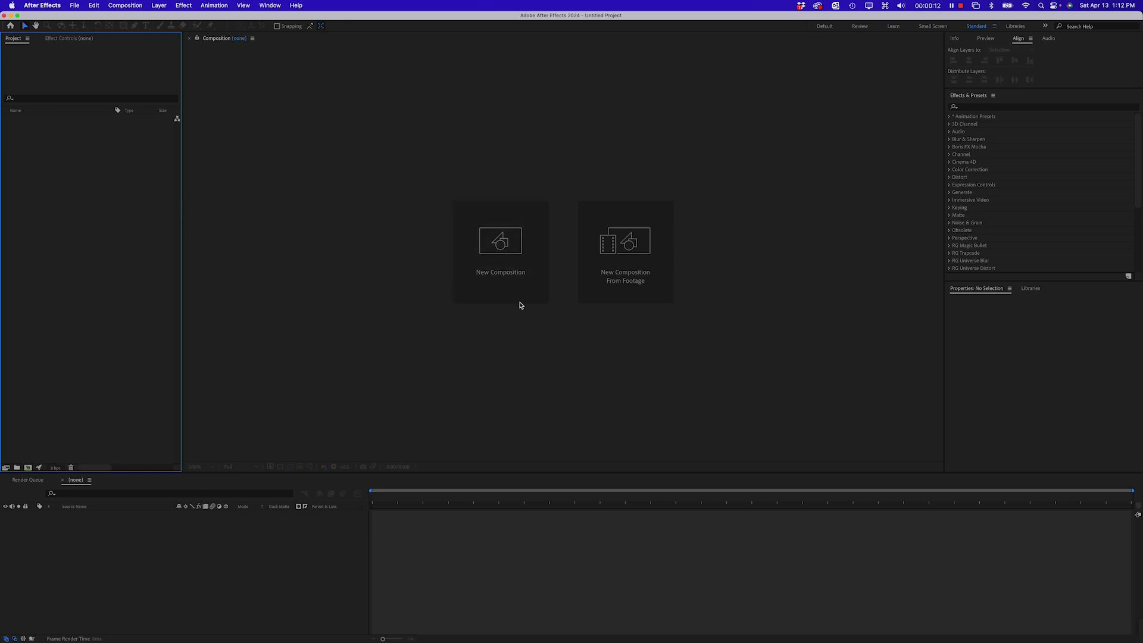
Switch to Illustrator and select the upper and lower shapes of the butterfly's left wing.
{"action": "key", "text": "super+Tab"}
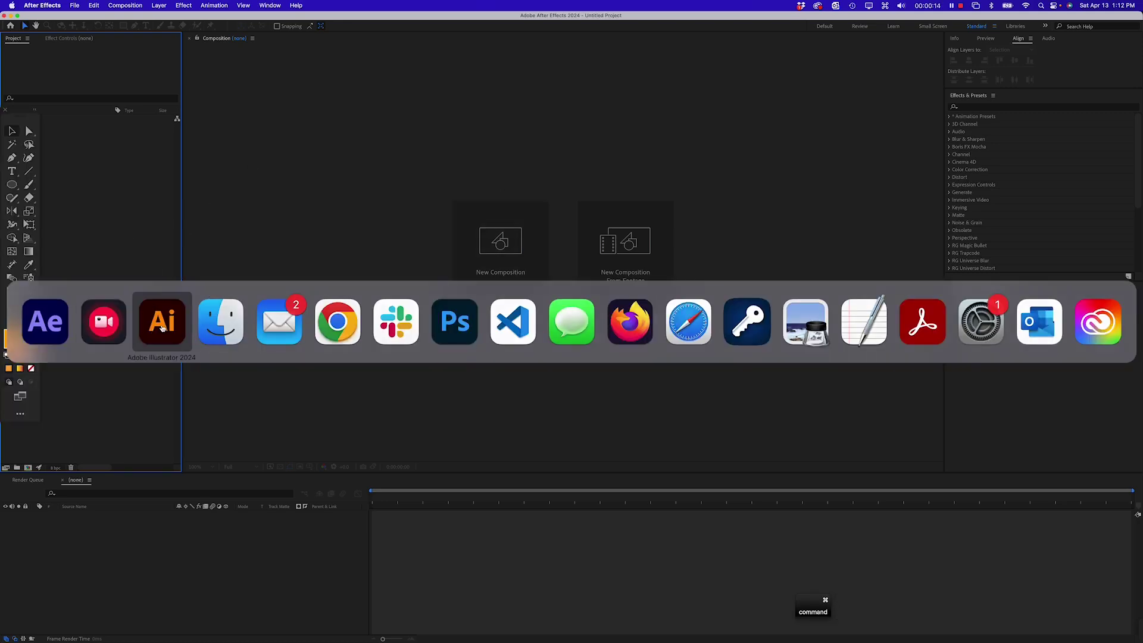
{"action": "left_click", "coordinate": [146, 326]}
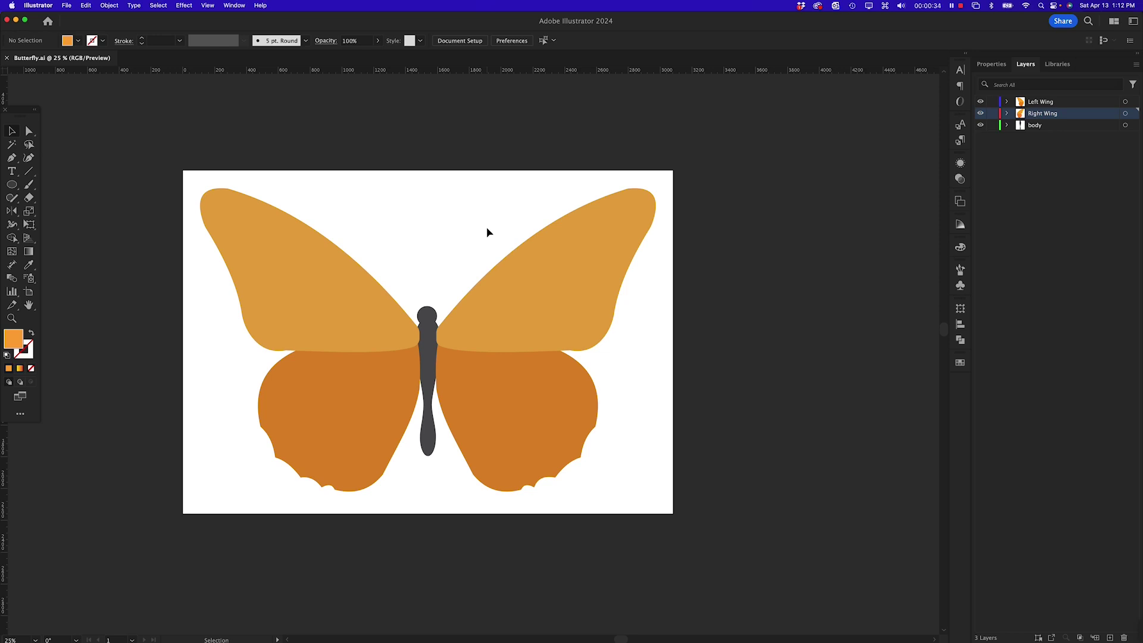
{"action": "key", "text": "space"}
{"action": "left_click_drag", "start_coordinate": [406, 237], "coordinate": [457, 207]}
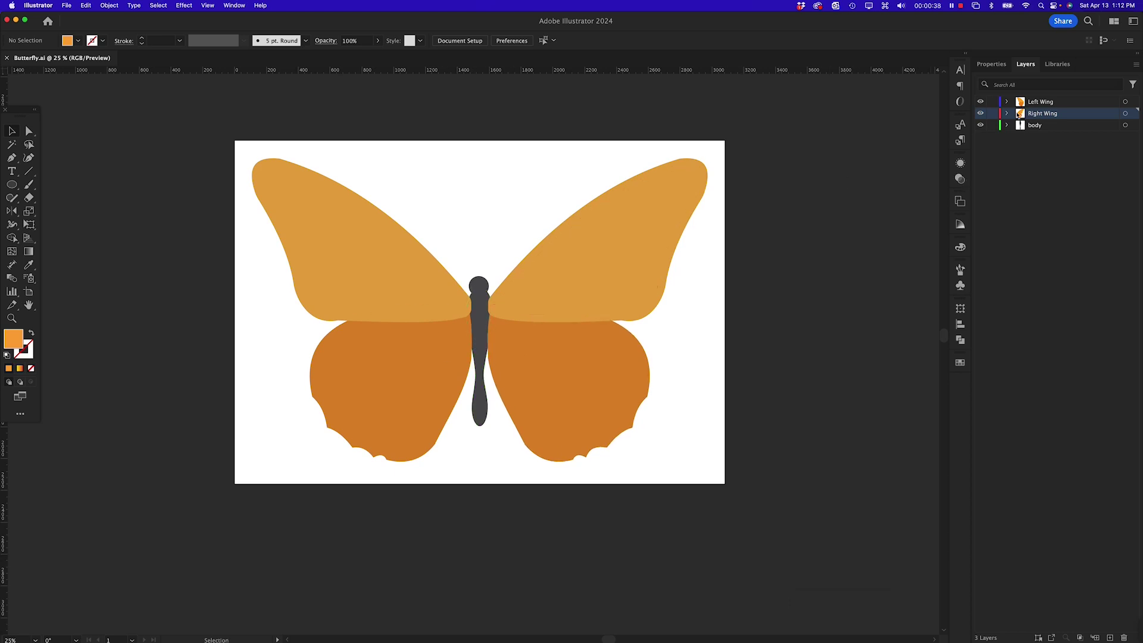
{"action": "left_click", "coordinate": [409, 319]}
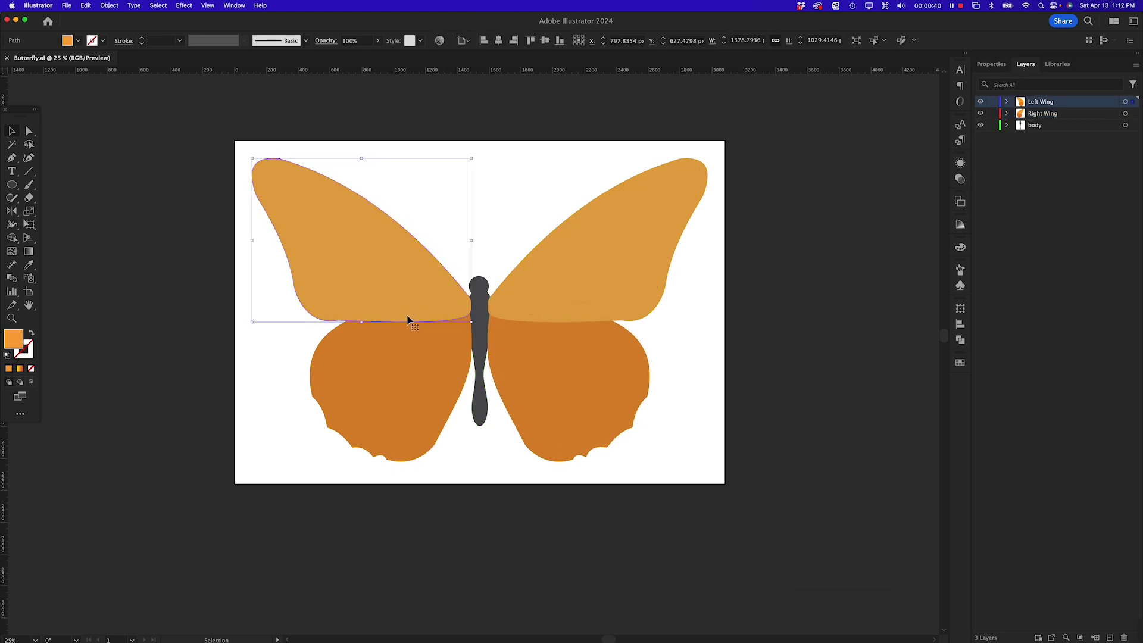
{"action": "left_click", "coordinate": [410, 325], "text": "shift"}
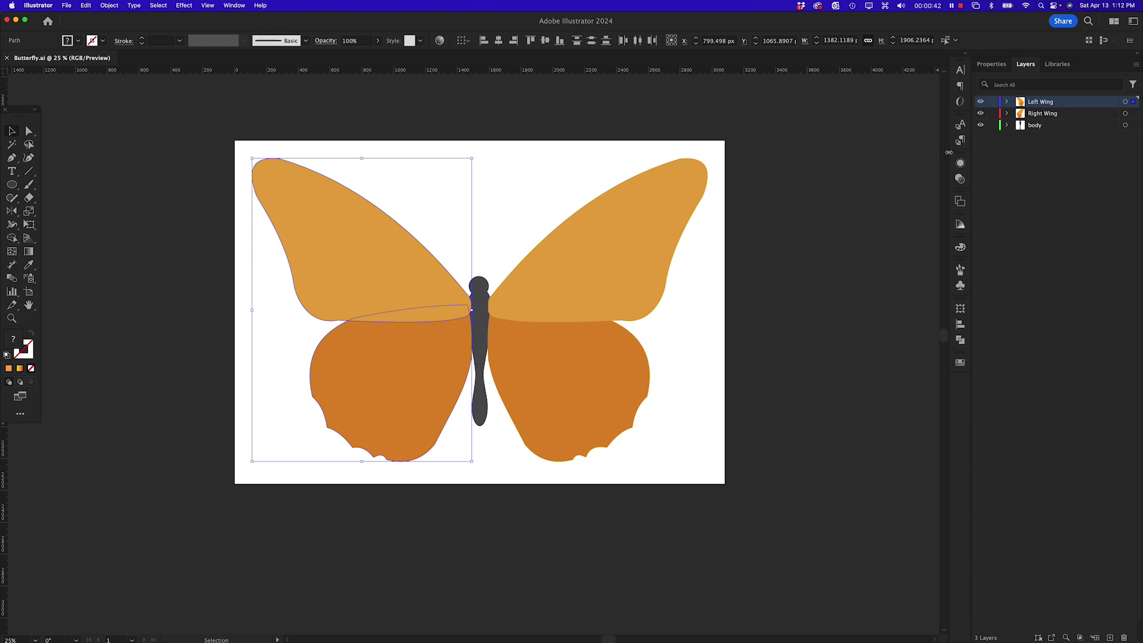
Hide and show the Left Wing, Right Wing and body layers one at a time to check their contents.
{"action": "left_click", "coordinate": [980, 101]}
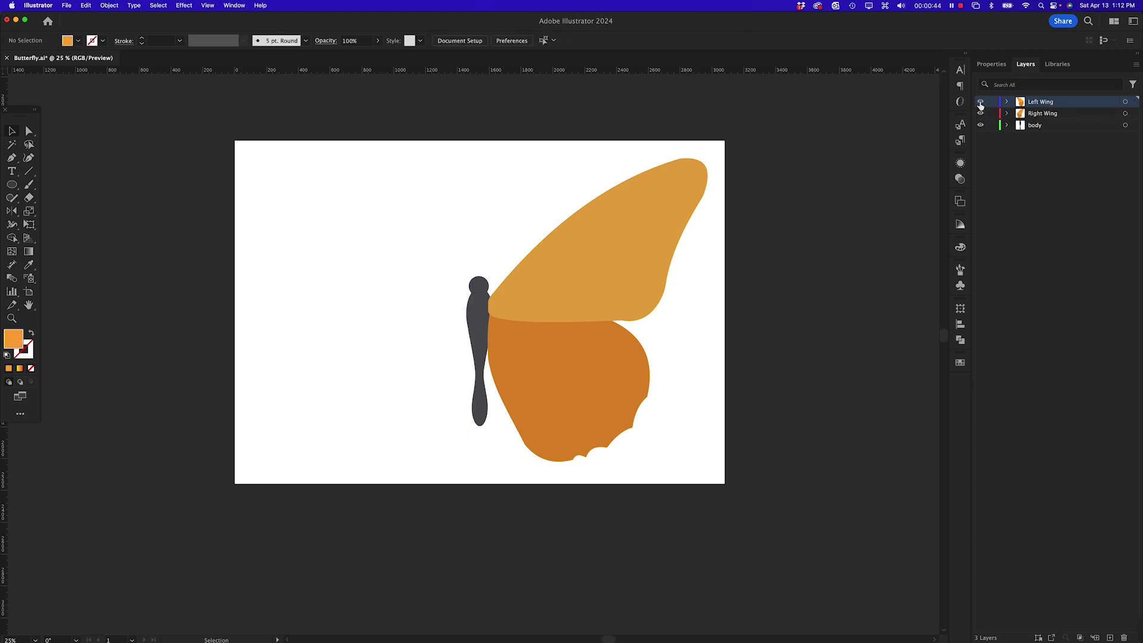
{"action": "left_click", "coordinate": [980, 102]}
{"action": "left_click", "coordinate": [980, 113]}
{"action": "left_click", "coordinate": [980, 113]}
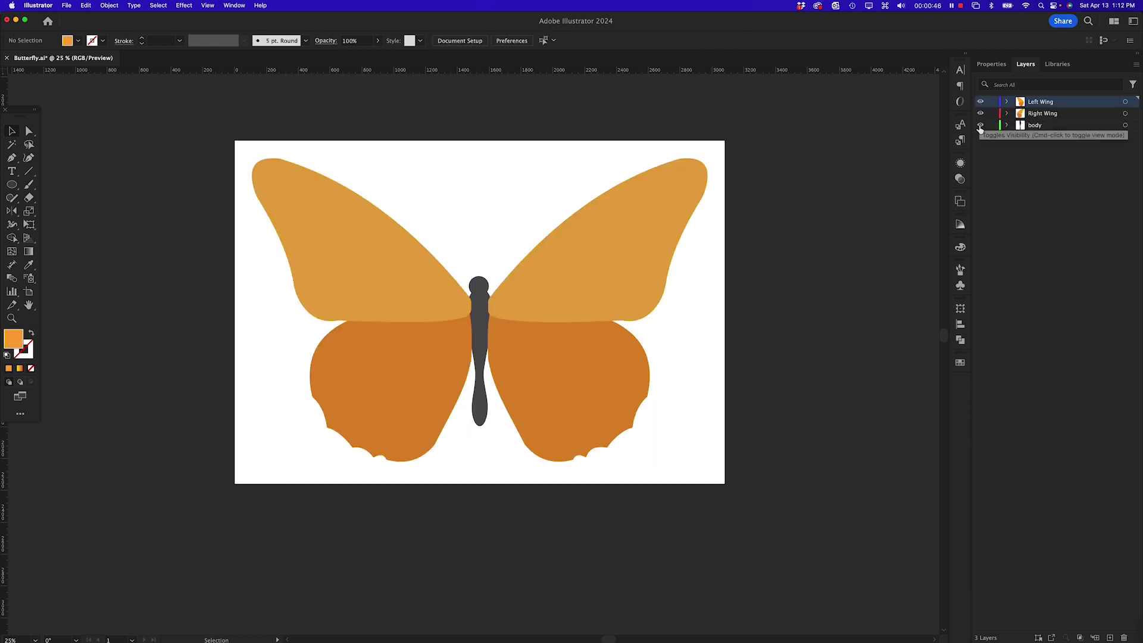
{"action": "left_click", "coordinate": [980, 125]}
{"action": "left_click", "coordinate": [980, 125]}
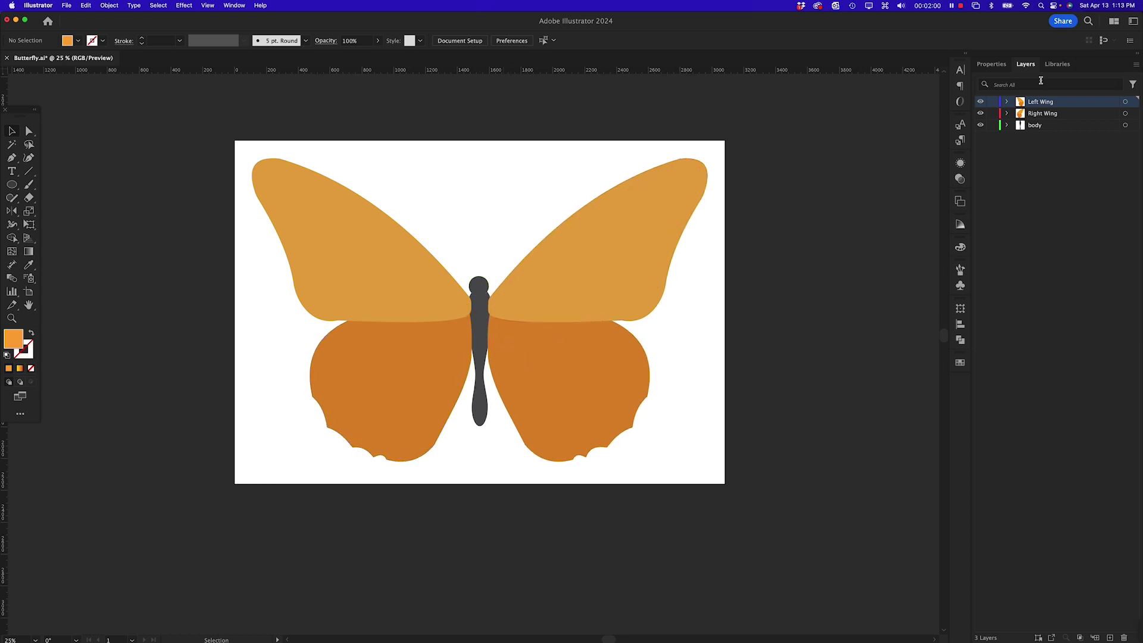
Switch to Photoshop and toggle the visibility of the Face layer in swissKnife.psd to inspect what it covers.
{"action": "key", "text": "super+Tab"}
{"action": "key", "text": "super+Tab"}
{"action": "key", "text": "super+Tab"}
{"action": "key", "text": "super+Tab"}
{"action": "key", "text": "super+Tab"}
{"action": "key", "text": "super+Tab"}
{"action": "key", "text": "super+Tab"}
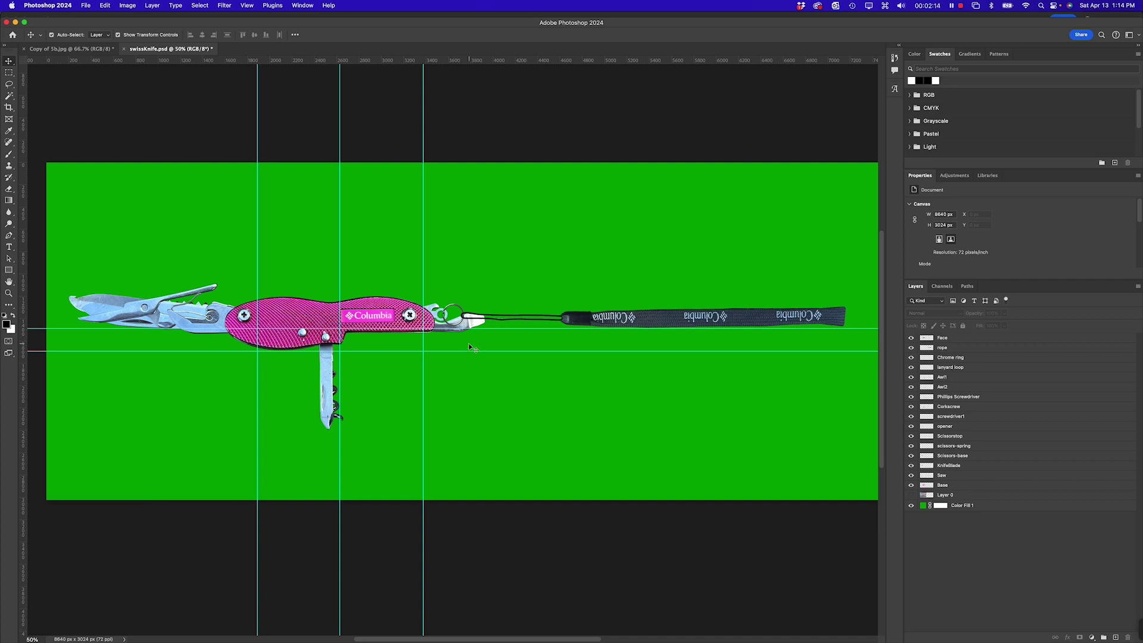
{"action": "left_click", "coordinate": [911, 340]}
{"action": "left_click", "coordinate": [911, 340]}
{"action": "left_click", "coordinate": [911, 340]}
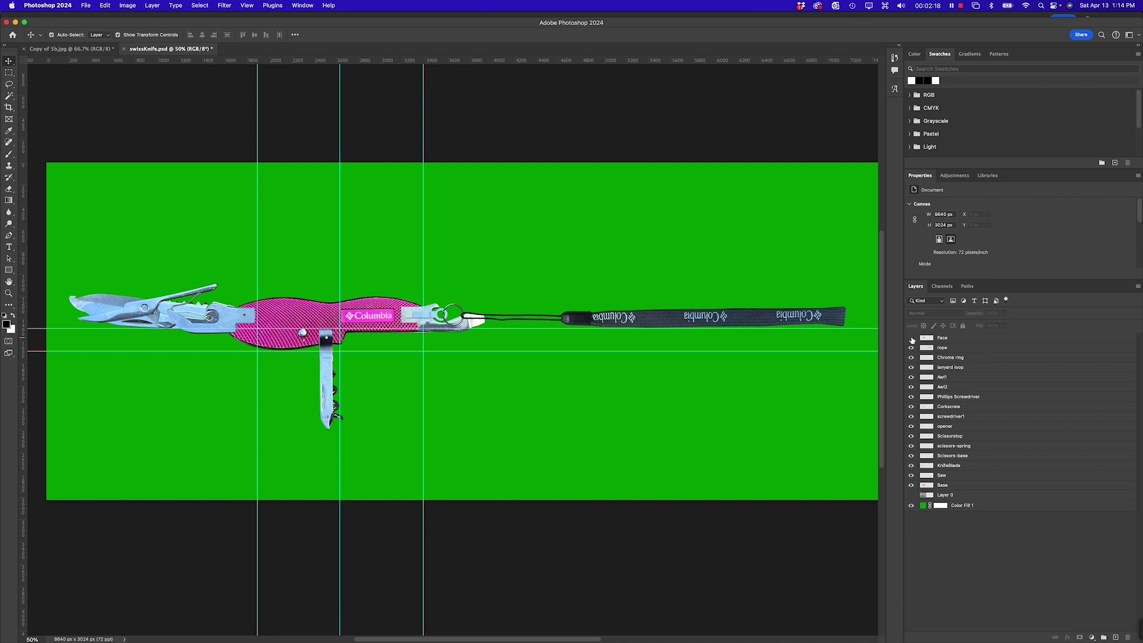
{"action": "left_click", "coordinate": [911, 339]}
{"action": "left_click", "coordinate": [911, 340]}
{"action": "left_click", "coordinate": [911, 338]}
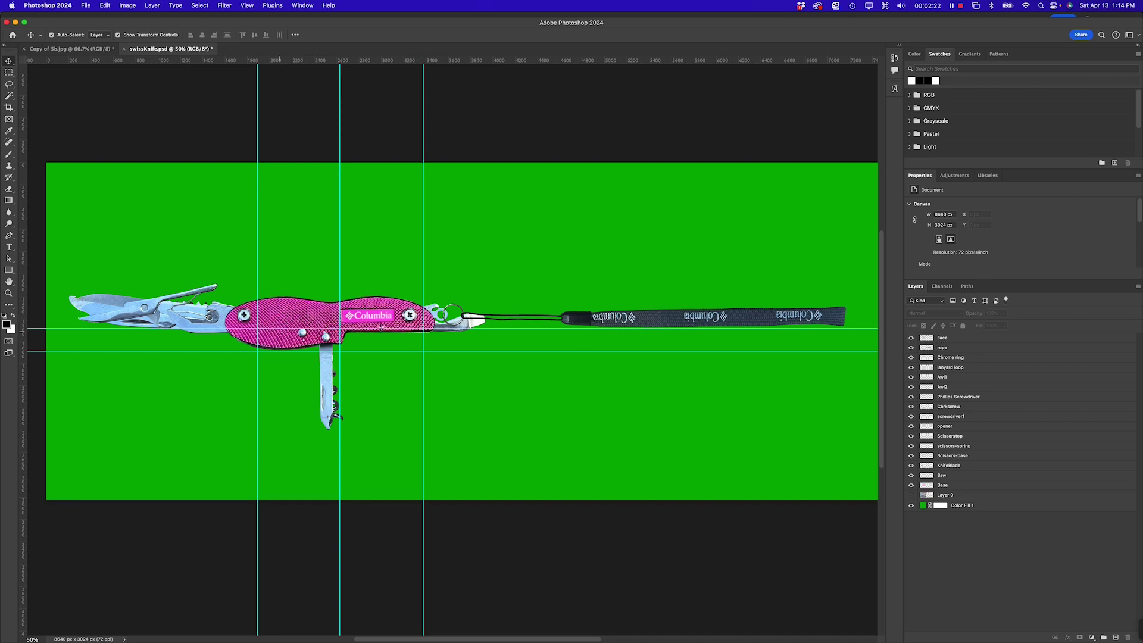
Hide the knife layers from Face down to Base, and show them all again.
{"action": "left_click", "coordinate": [912, 338]}
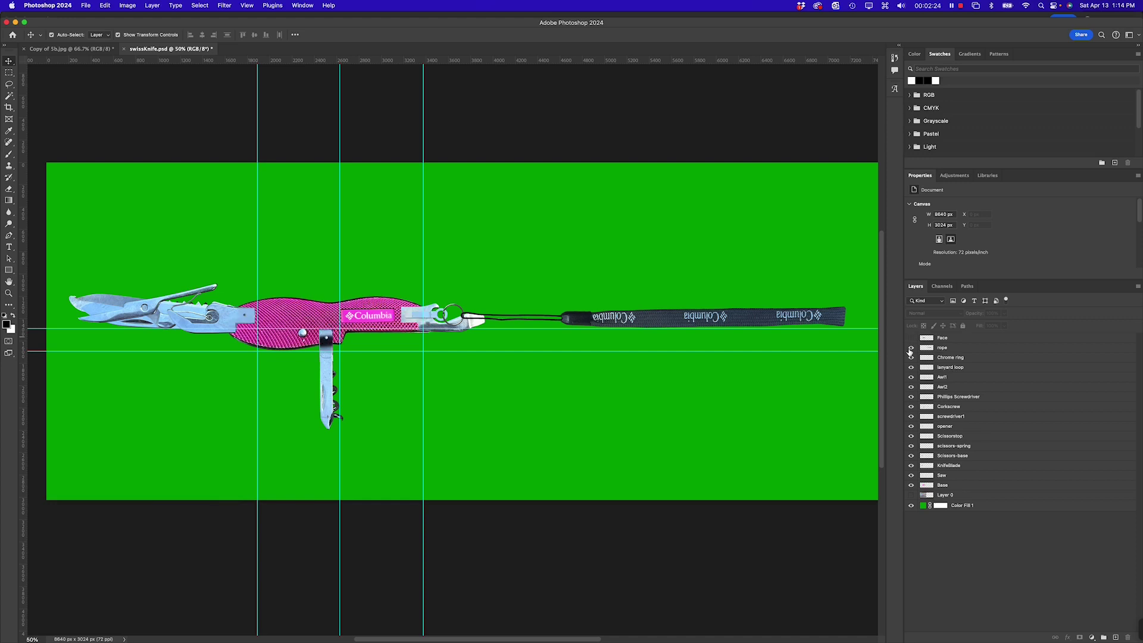
{"action": "left_click", "coordinate": [912, 348]}
{"action": "left_click_drag", "start_coordinate": [911, 360], "coordinate": [911, 471]}
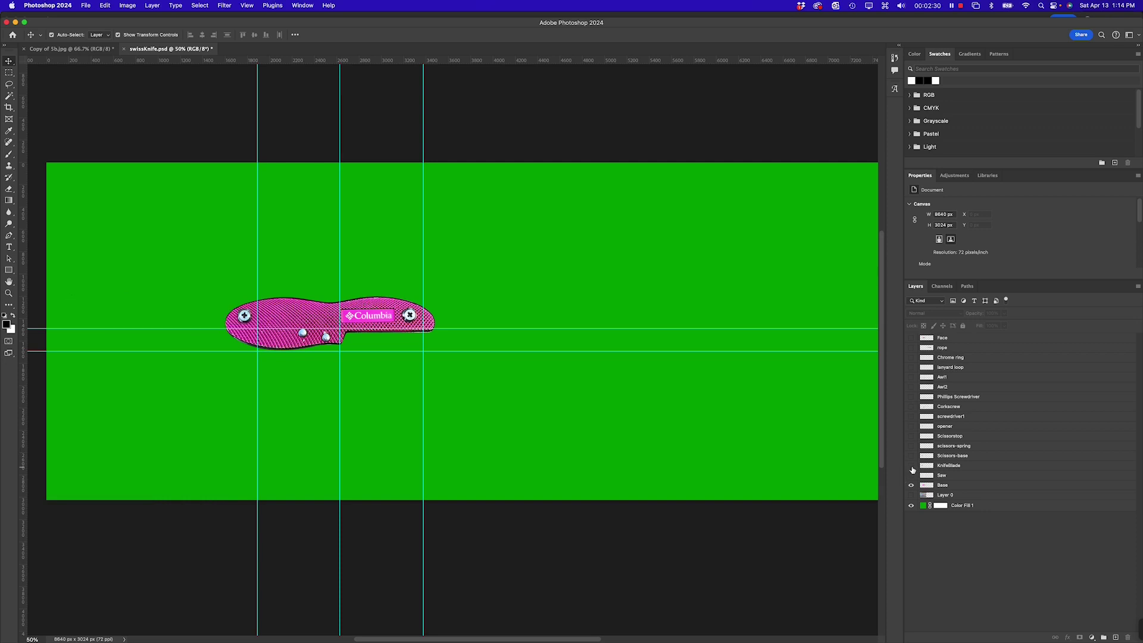
{"action": "left_click", "coordinate": [911, 484]}
{"action": "left_click_drag", "start_coordinate": [908, 483], "coordinate": [911, 338]}
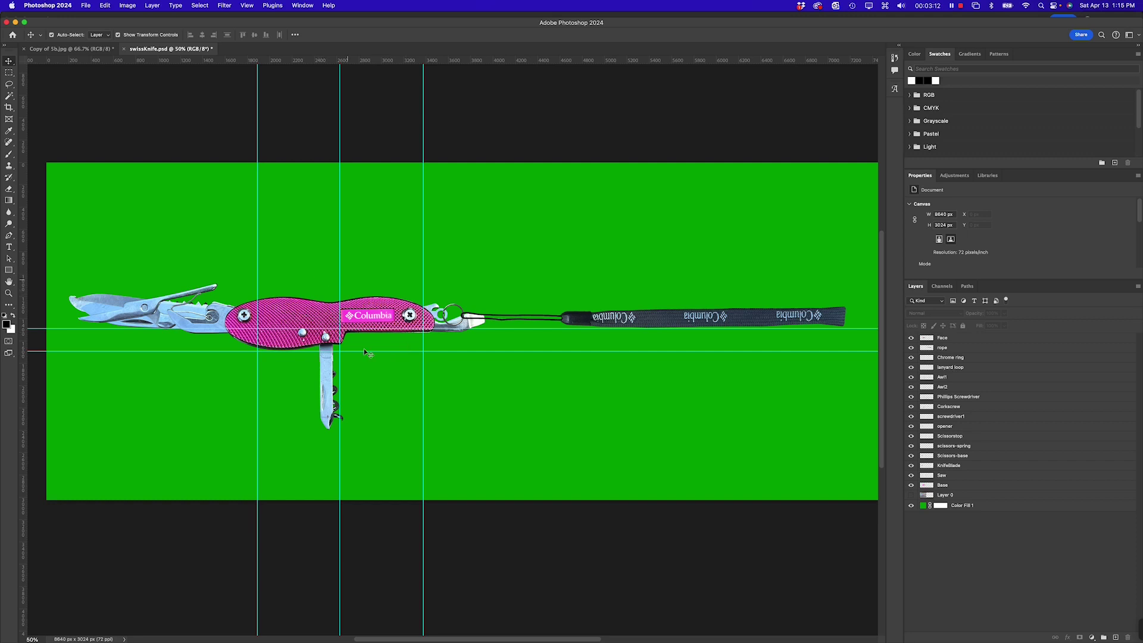
{"action": "key", "text": "super+Tab"}
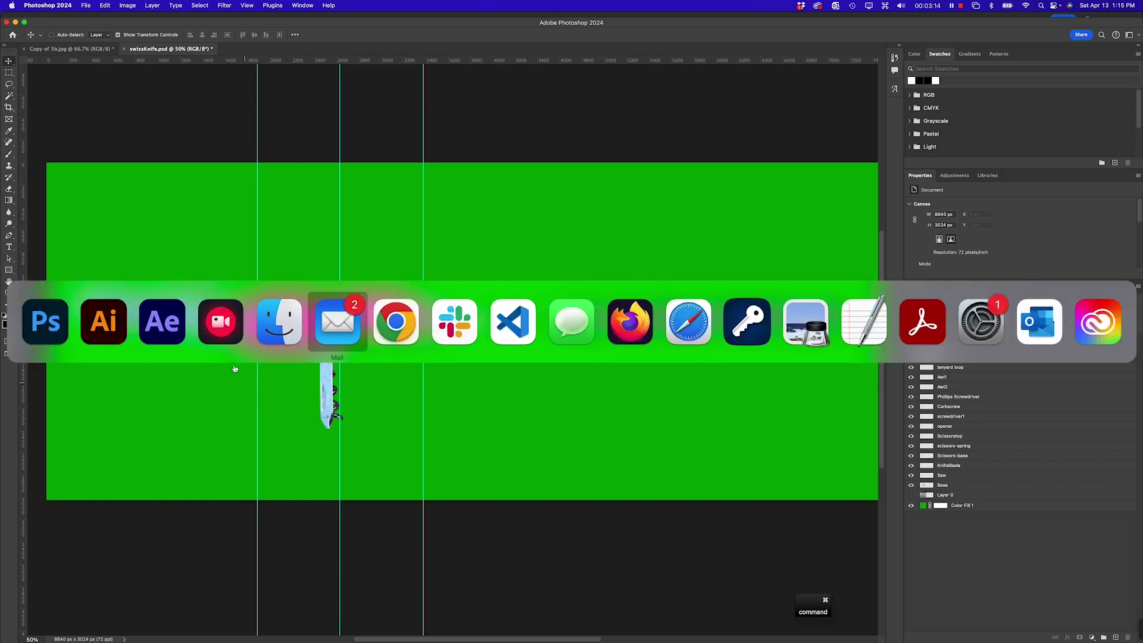
{"action": "key", "text": "super+Tab"}
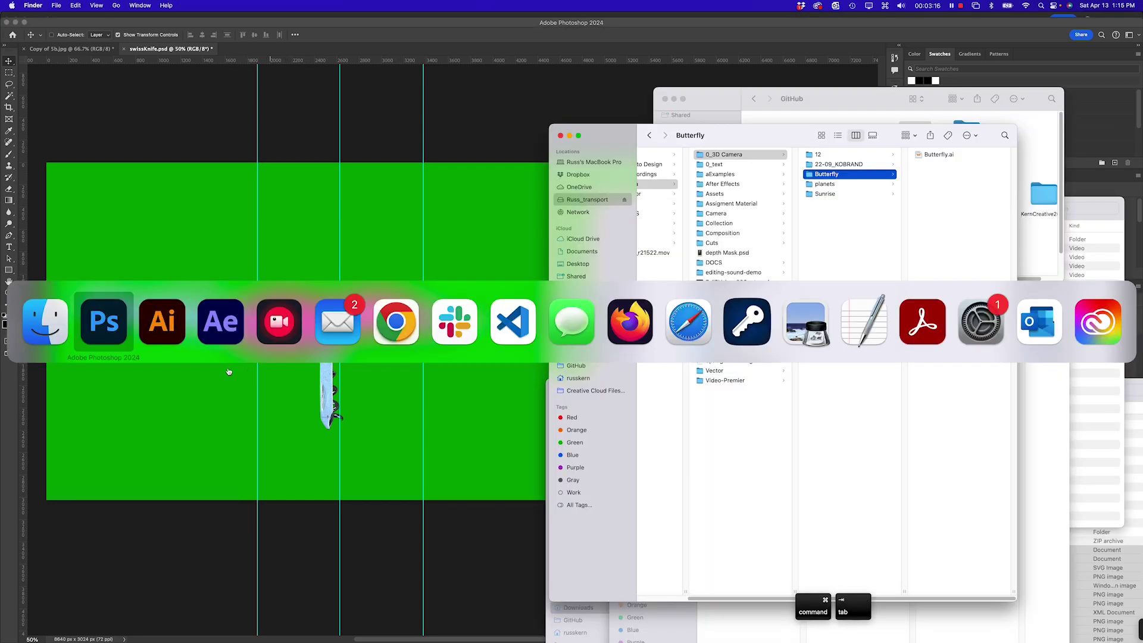
{"action": "left_click", "coordinate": [220, 325]}
{"action": "key", "text": "super+Tab"}
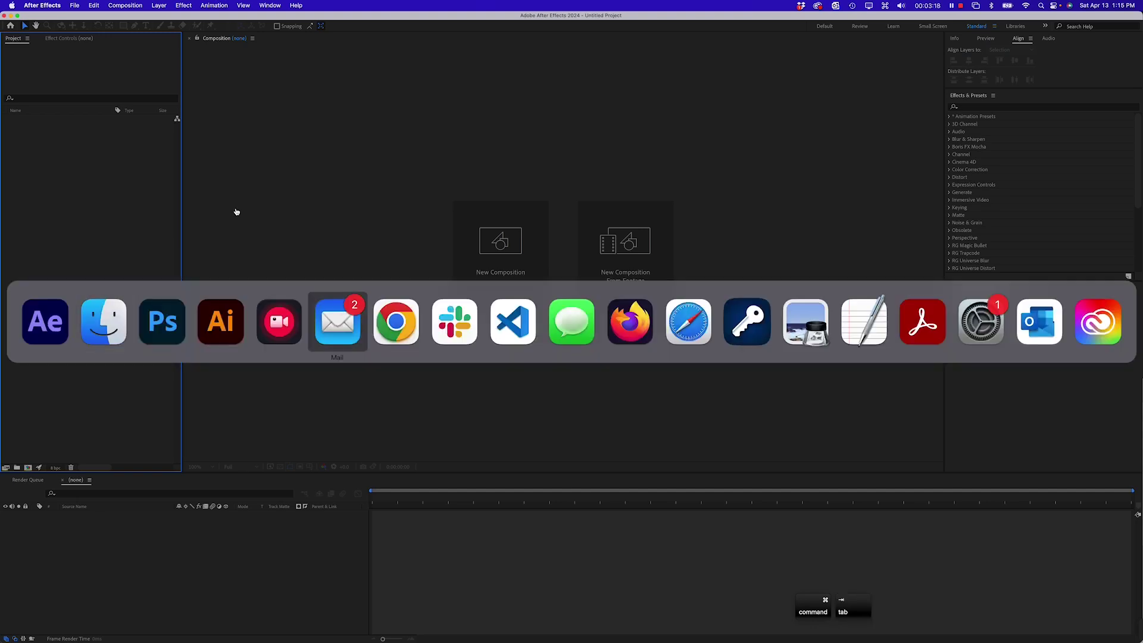
{"action": "left_click", "coordinate": [220, 320]}
{"action": "key", "text": "super+Tab"}
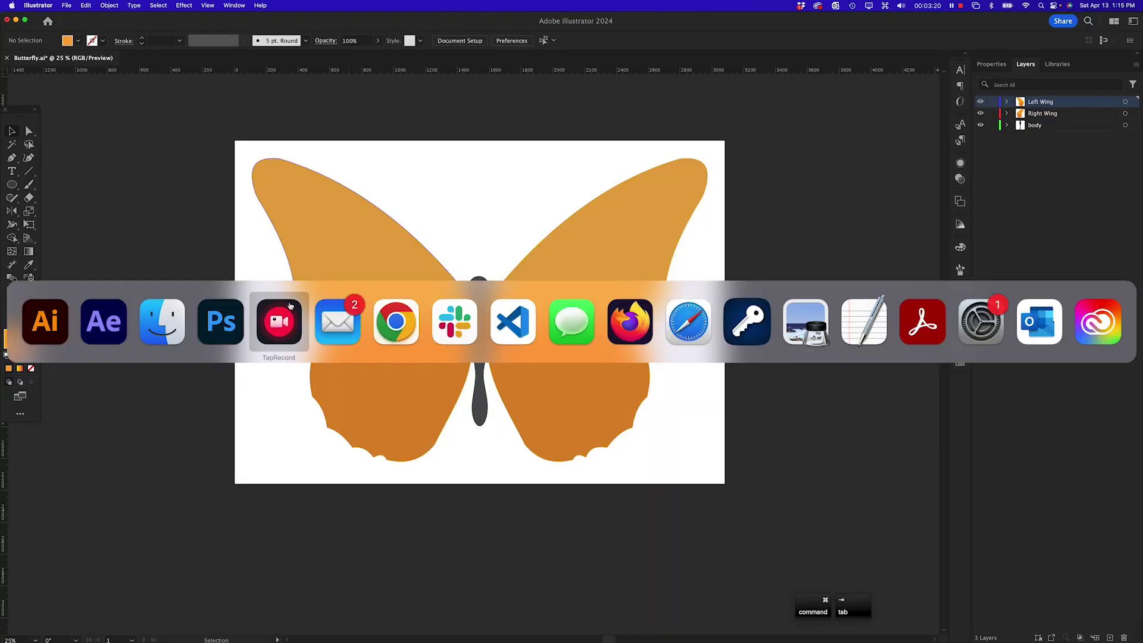
{"action": "left_click", "coordinate": [166, 334]}
Bring Finder up over After Effects and add Butterfly.ai from the Butterfly folder to the project.
{"action": "key", "text": "super+Tab"}
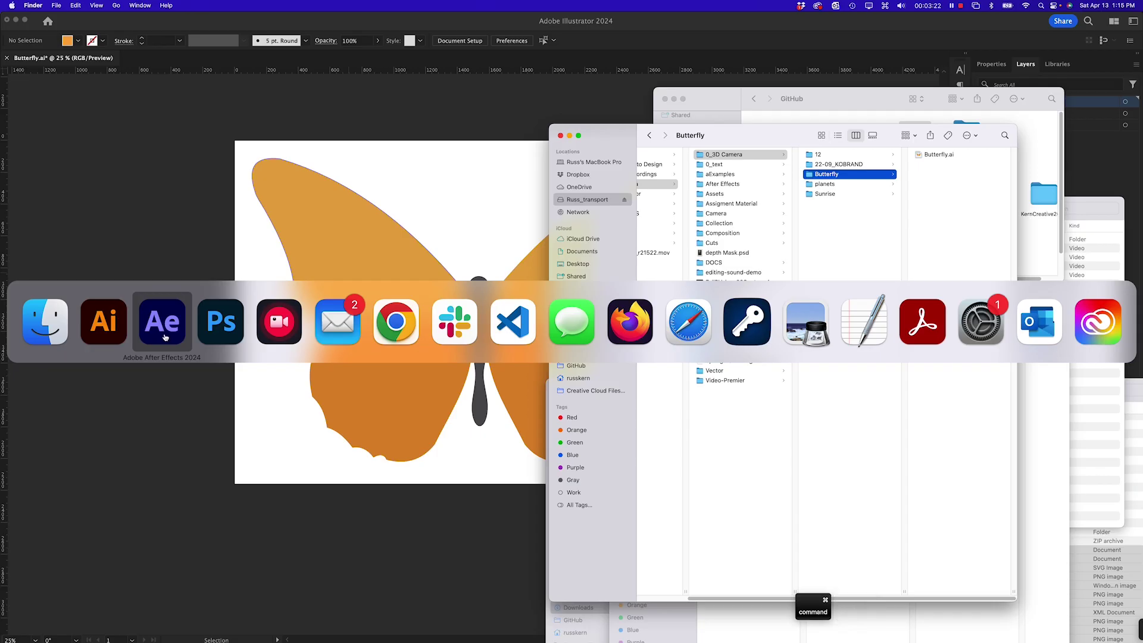
{"action": "left_click", "coordinate": [164, 337]}
{"action": "key", "text": "super+Tab"}
{"action": "left_click", "coordinate": [113, 341]}
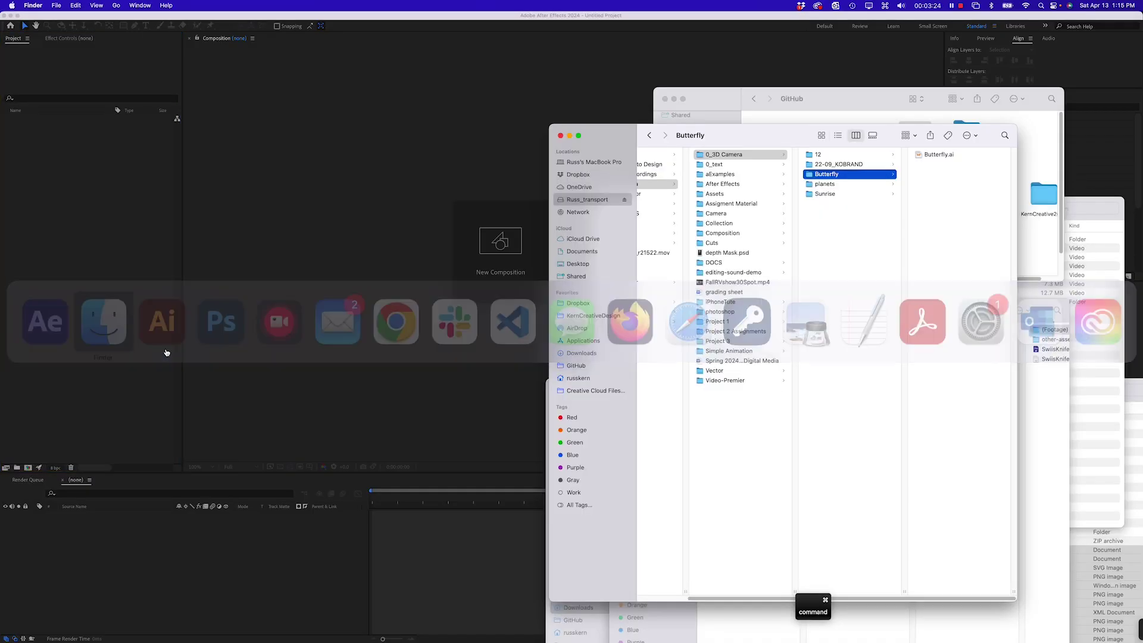
{"action": "left_click", "coordinate": [910, 155]}
{"action": "left_click_drag", "start_coordinate": [893, 154], "coordinate": [301, 307]}
{"action": "left_click_drag", "start_coordinate": [99, 257], "coordinate": [69, 240]}
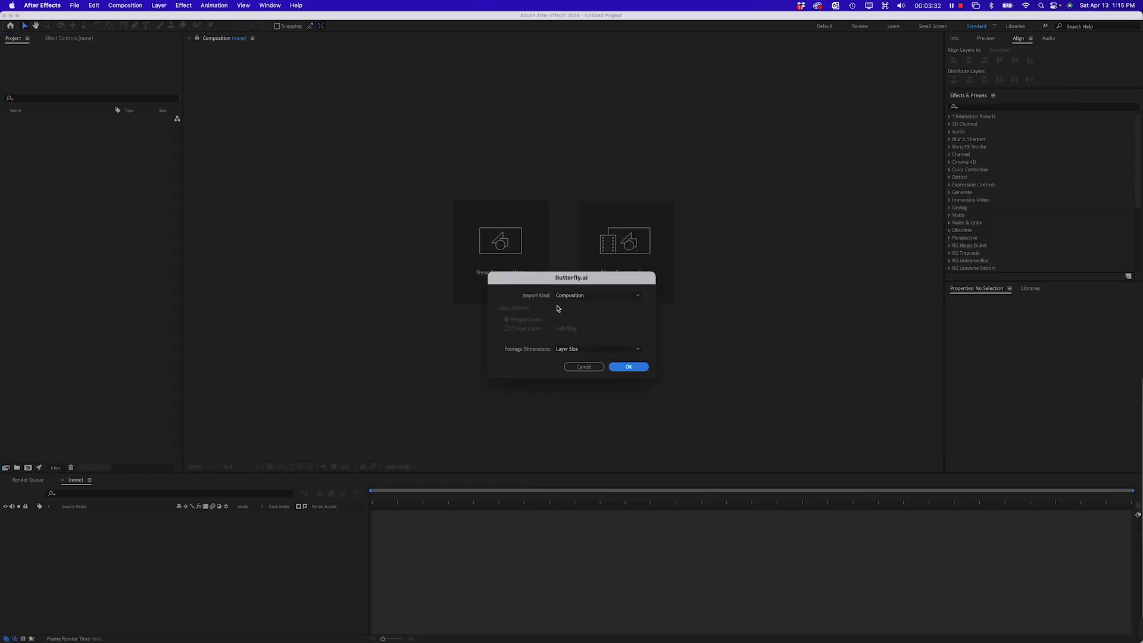
Try the Footage import kind for Butterfly.ai and return it to Composition.
{"action": "left_click_drag", "start_coordinate": [571, 276], "coordinate": [348, 142]}
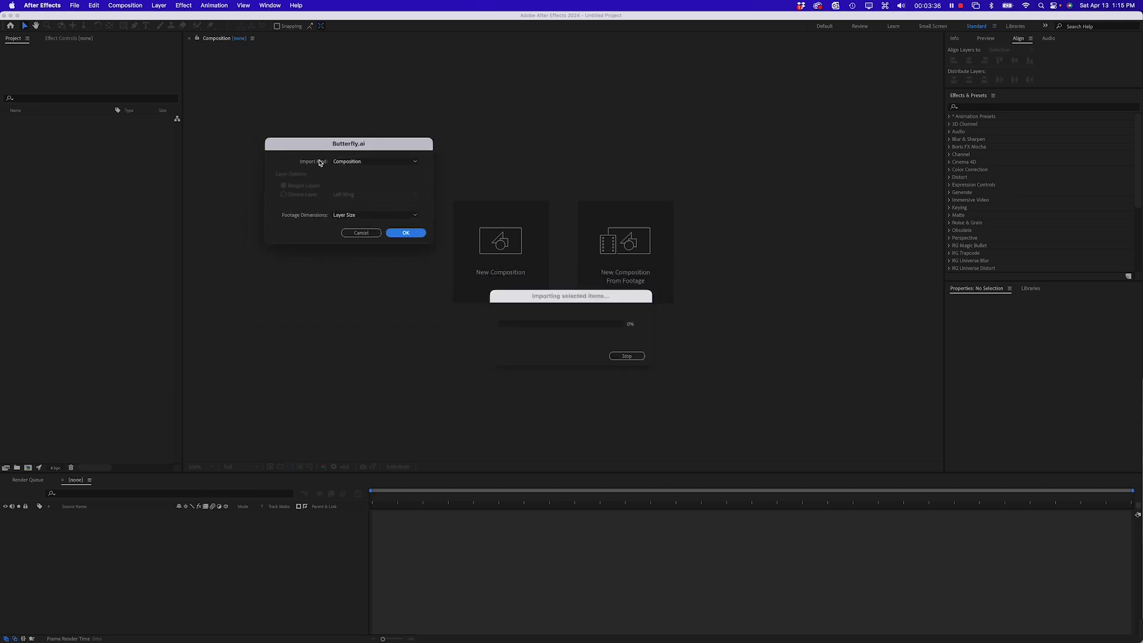
{"action": "left_click", "coordinate": [366, 166]}
{"action": "left_click", "coordinate": [355, 177]}
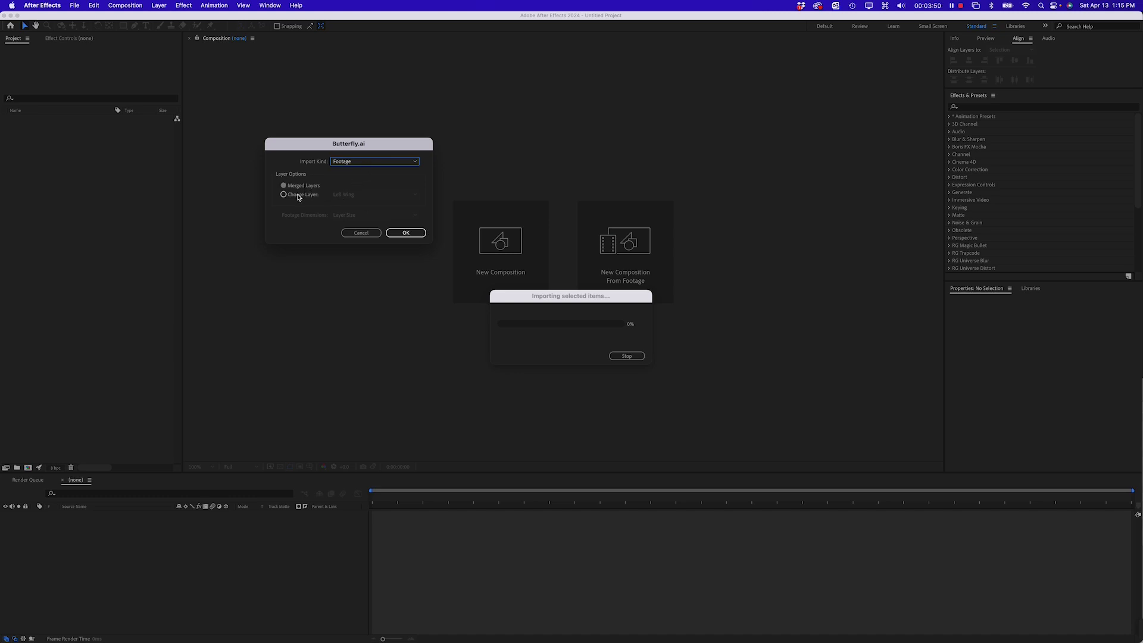
{"action": "left_click", "coordinate": [371, 165]}
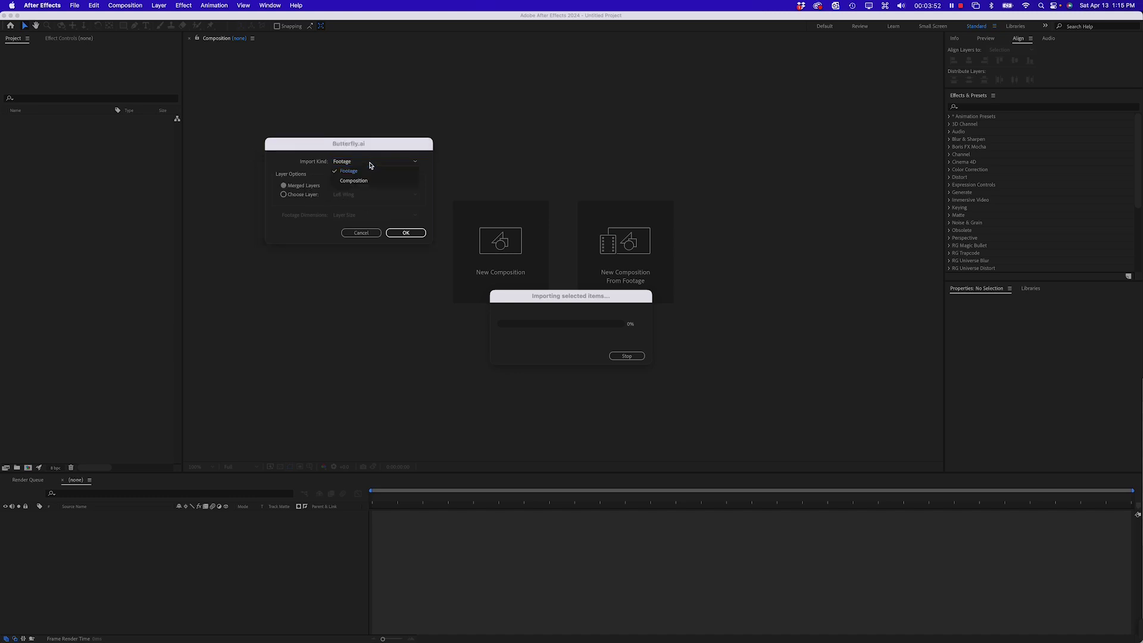
{"action": "left_click", "coordinate": [374, 180]}
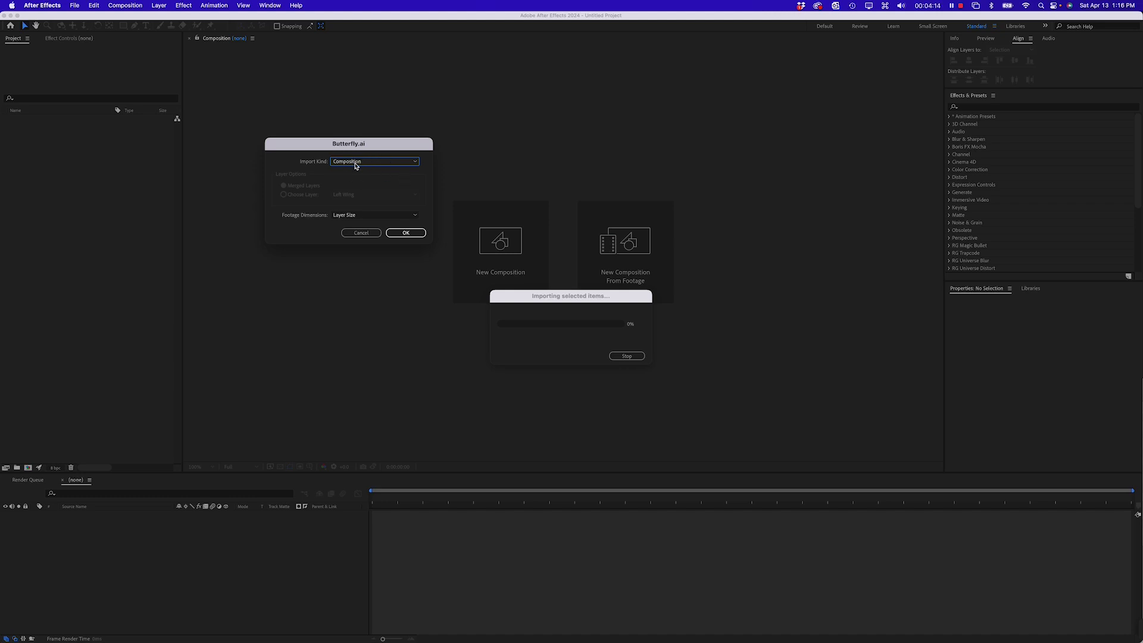
Import Butterfly.ai as a composition with the footage dimensions set to Layer Size.
{"action": "left_click", "coordinate": [349, 218]}
{"action": "left_click", "coordinate": [353, 222]}
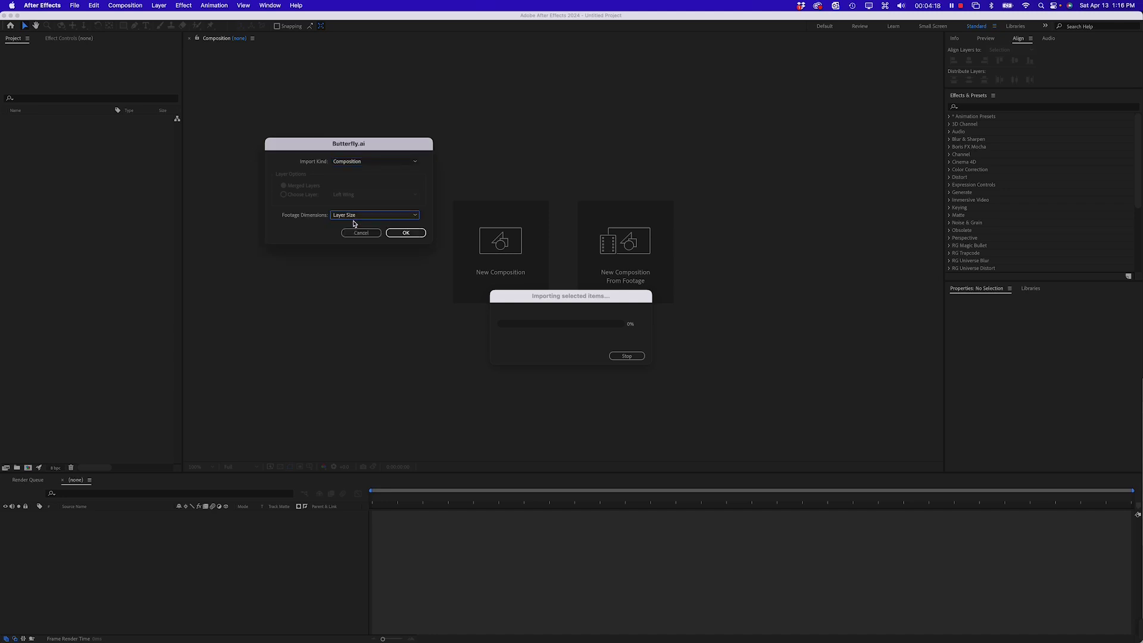
{"action": "left_click", "coordinate": [403, 233]}
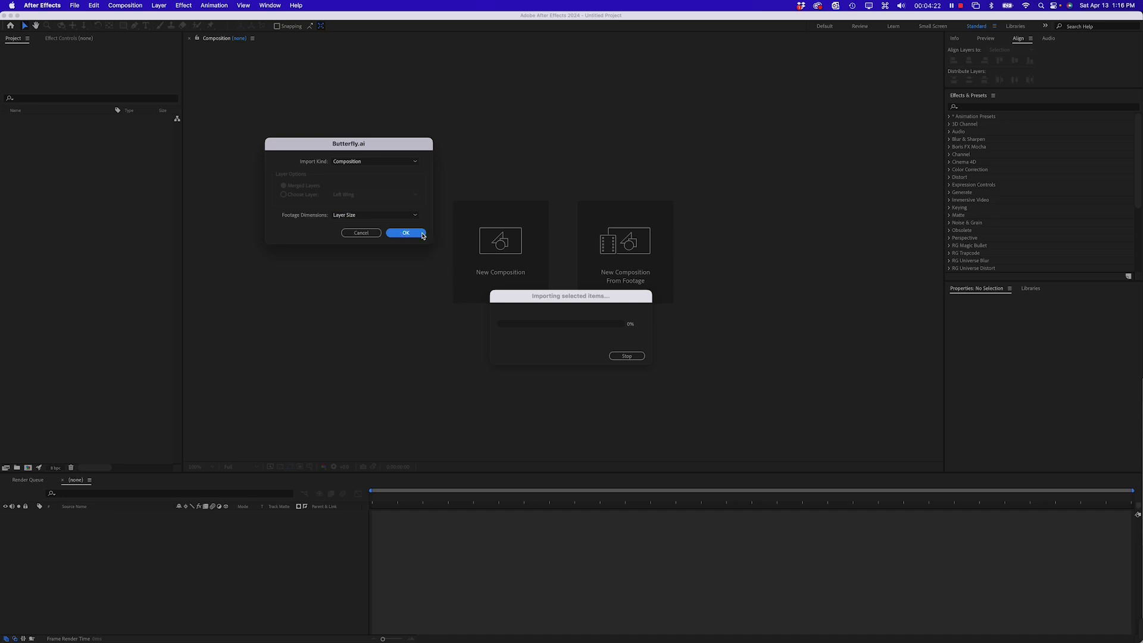
Check the contents of the Butterfly Layers folder and open the Butterfly composition.
{"action": "left_click", "coordinate": [31, 140]}
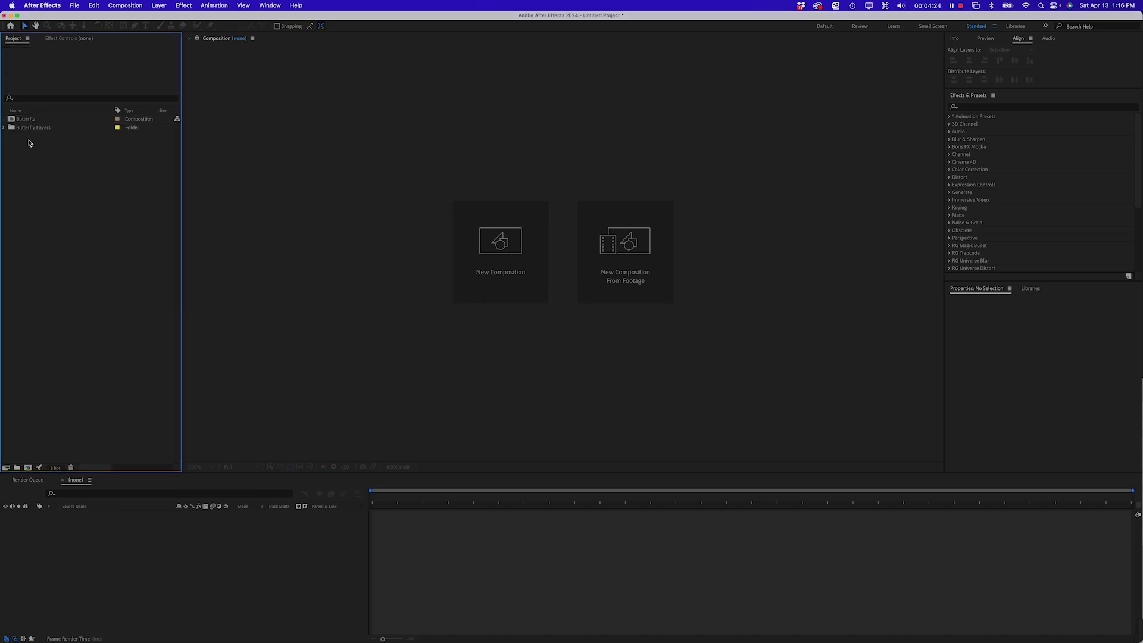
{"action": "left_click", "coordinate": [4, 128]}
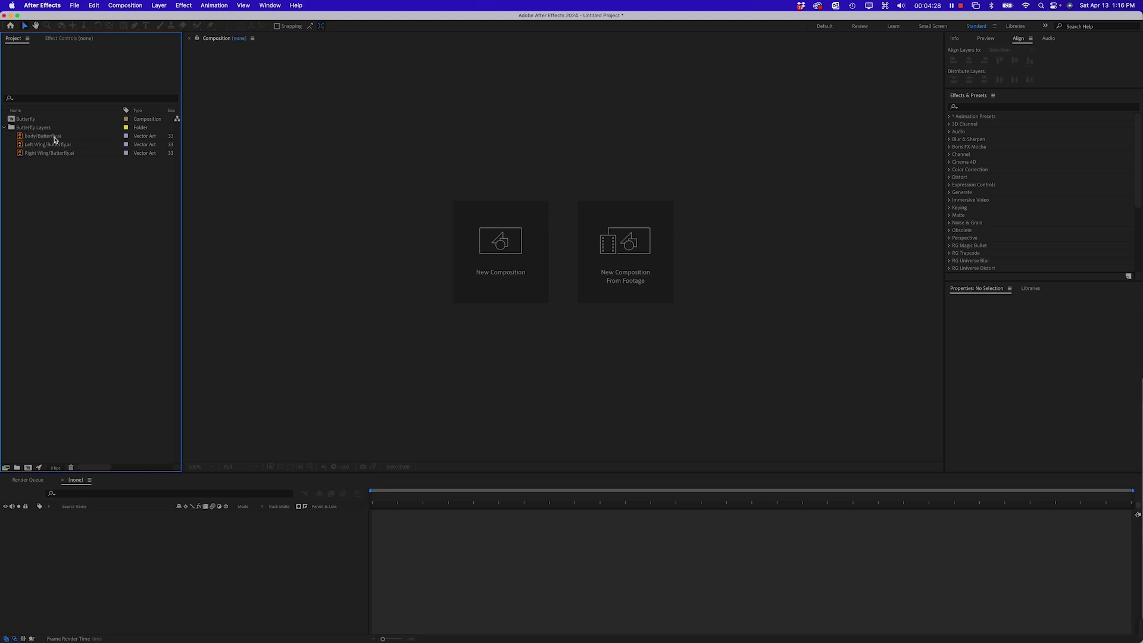
{"action": "left_click", "coordinate": [4, 128]}
{"action": "double_click", "coordinate": [15, 120]}
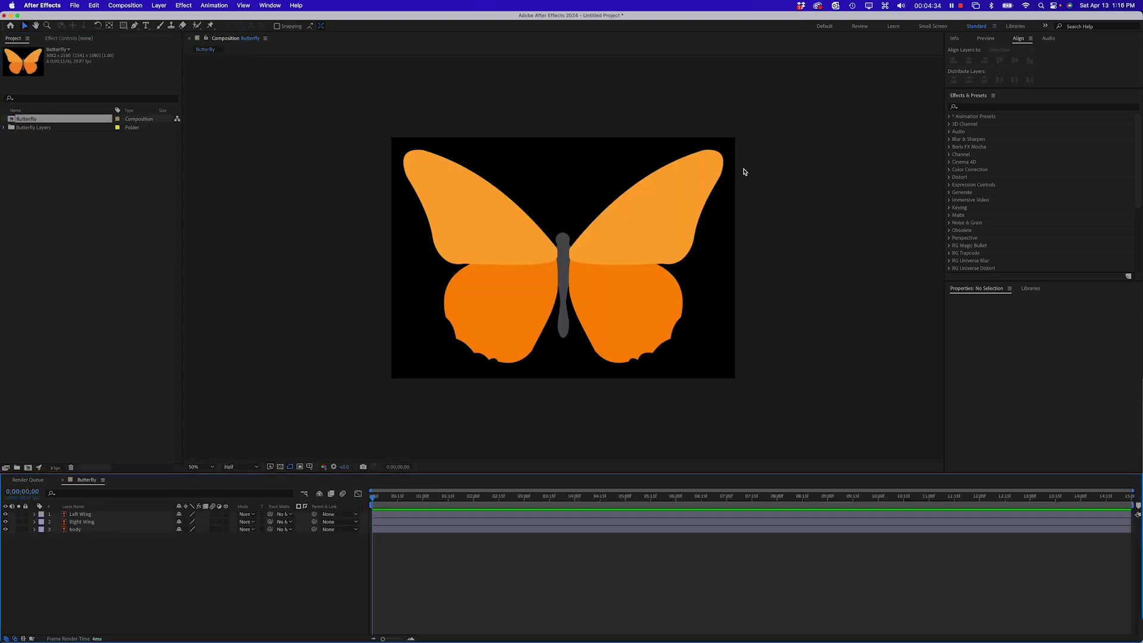
Try moving the Right Wing layer in the composition and undo the move.
{"action": "left_click", "coordinate": [601, 336]}
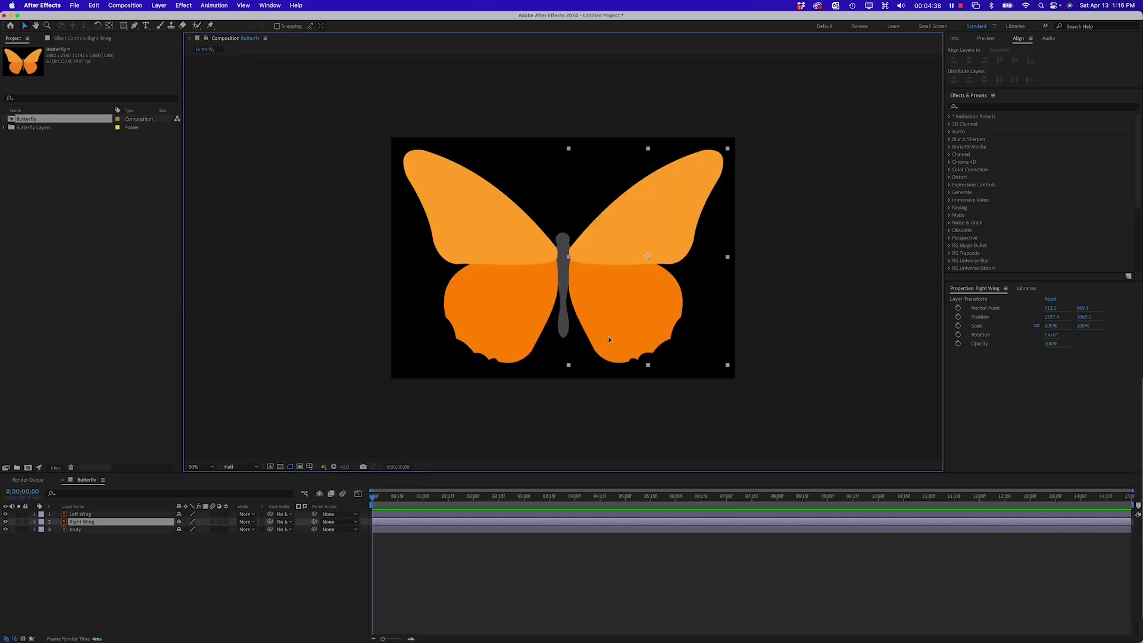
{"action": "left_click_drag", "start_coordinate": [619, 306], "coordinate": [646, 315]}
{"action": "key", "text": "super+z"}
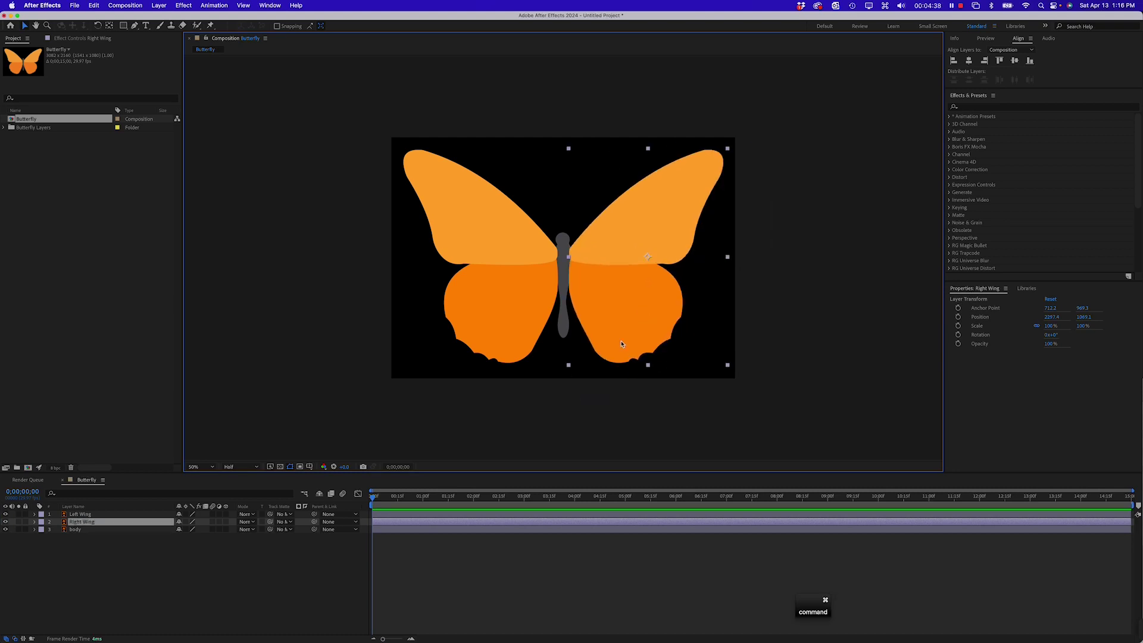
{"action": "left_click", "coordinate": [126, 286]}
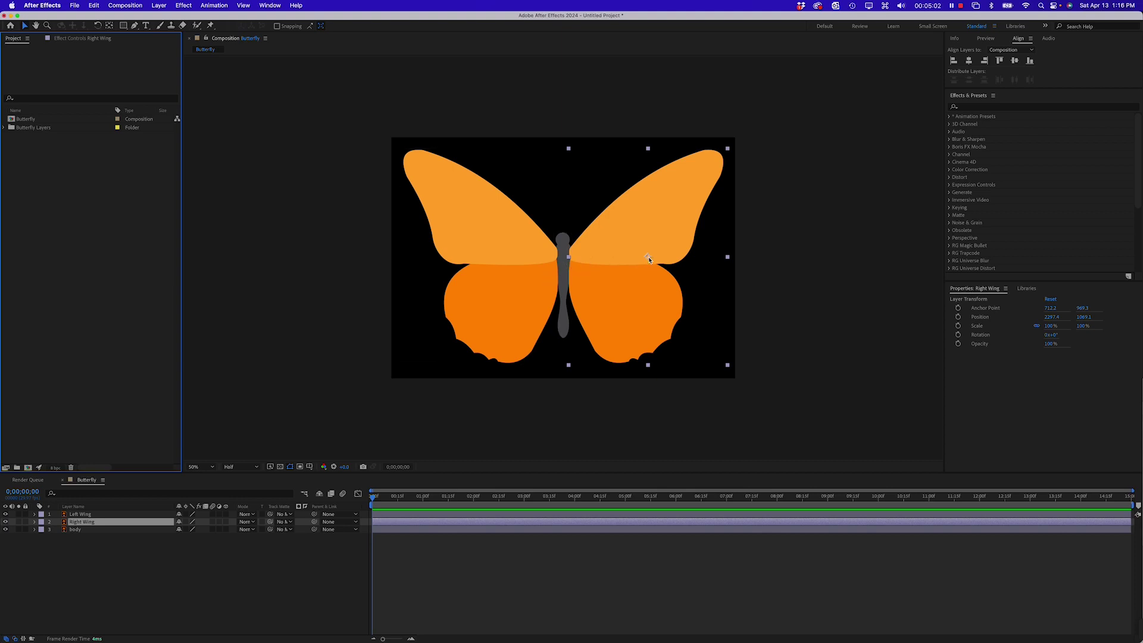
Move the anchor points of the Left Wing and Right Wing layers to their inner edges beside the body.
{"action": "left_click", "coordinate": [493, 253]}
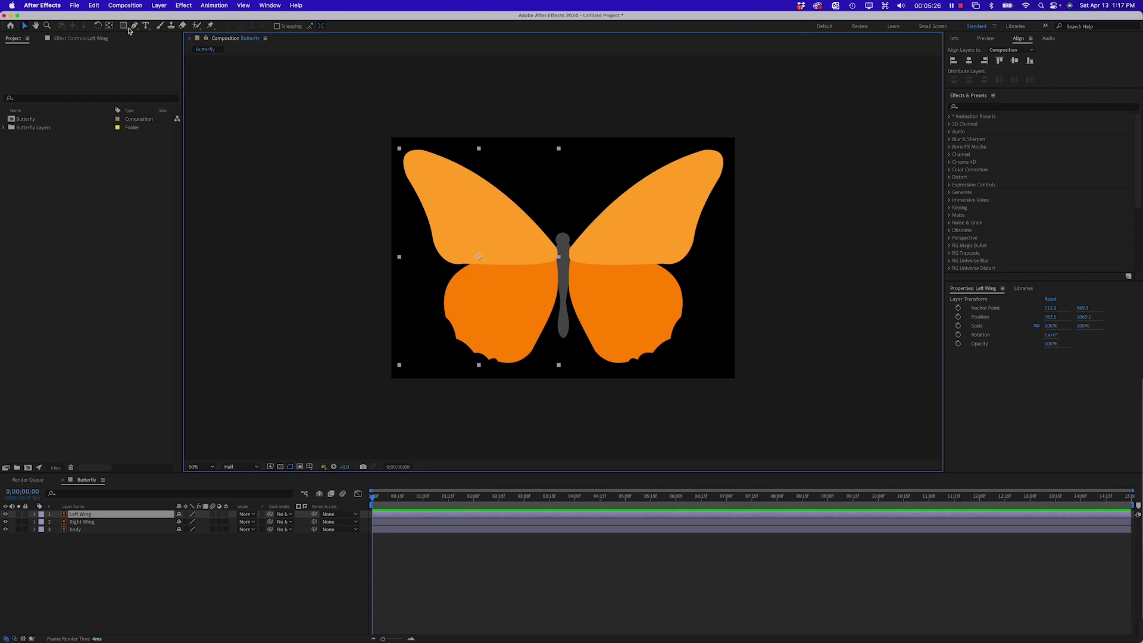
{"action": "left_click", "coordinate": [109, 27]}
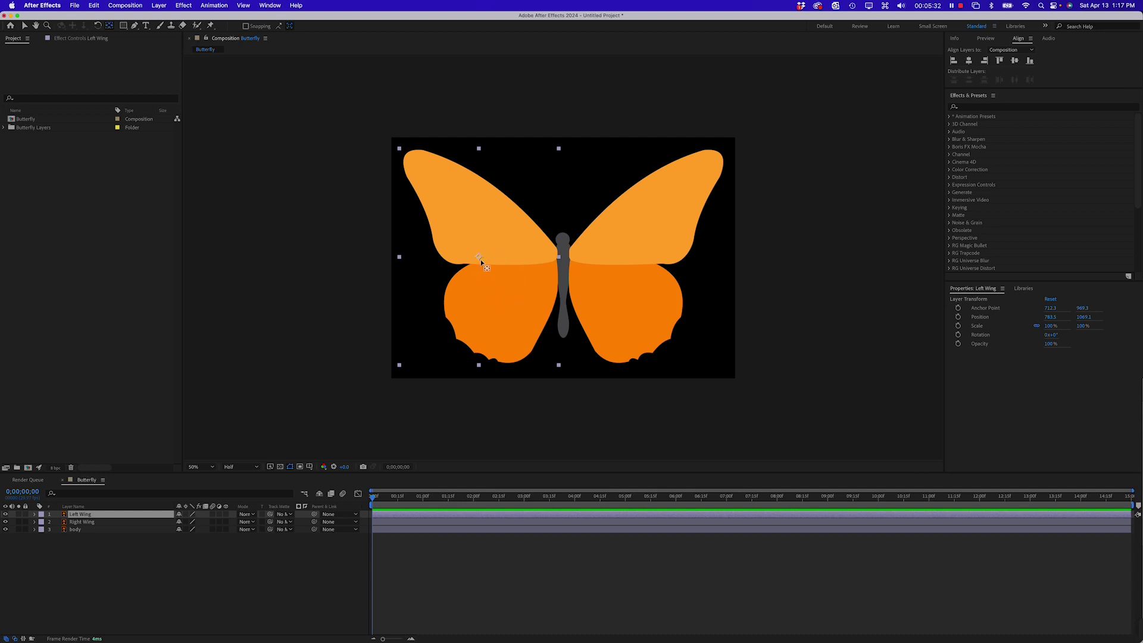
{"action": "key", "text": "super+equal"}
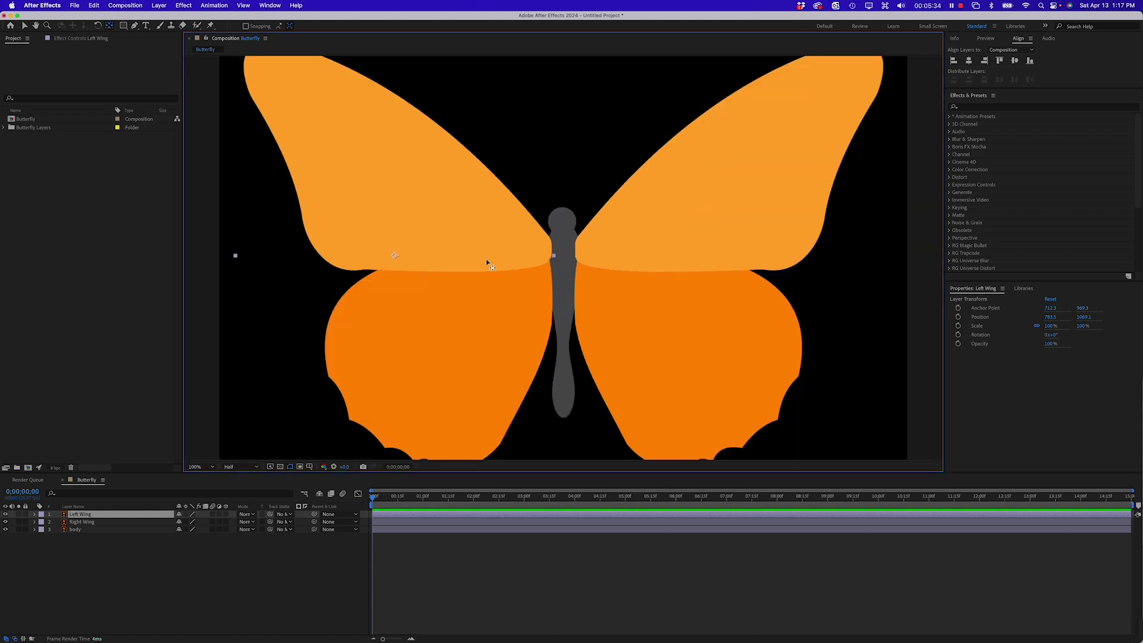
{"action": "left_click_drag", "start_coordinate": [394, 255], "coordinate": [412, 265]}
{"action": "left_click_drag", "start_coordinate": [538, 247], "coordinate": [552, 253]}
{"action": "left_click", "coordinate": [717, 244]}
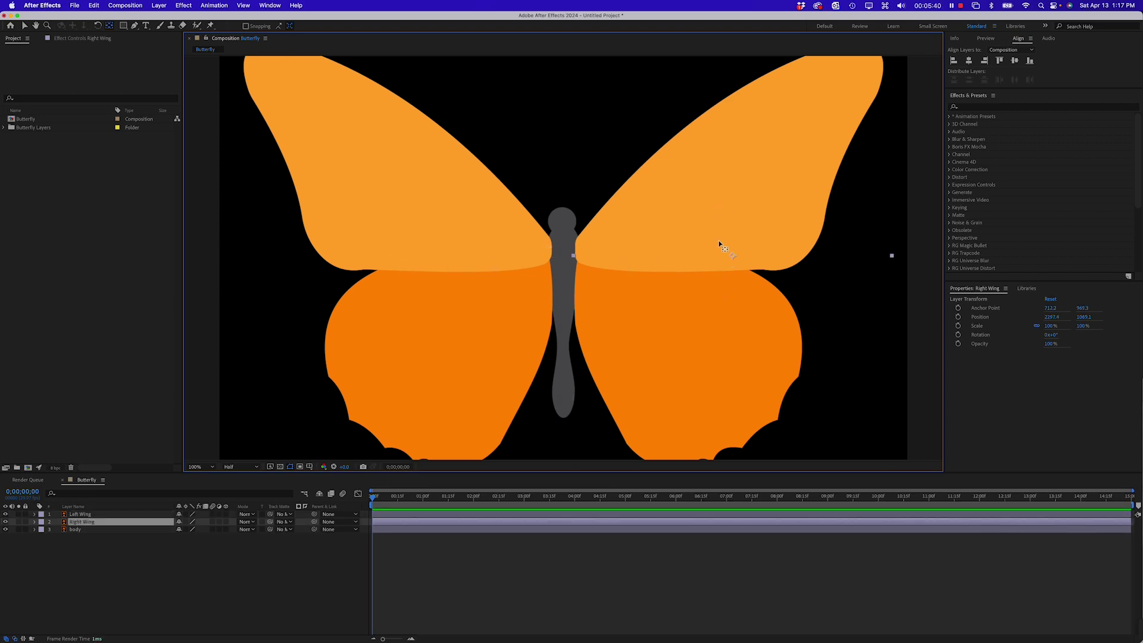
{"action": "left_click_drag", "start_coordinate": [732, 257], "coordinate": [573, 254]}
Fine-tune both wings' anchor points on the inner wing edges so they align at the same height, at about 1044 in Y position.
{"action": "key", "text": "period"}
{"action": "key", "text": "period"}
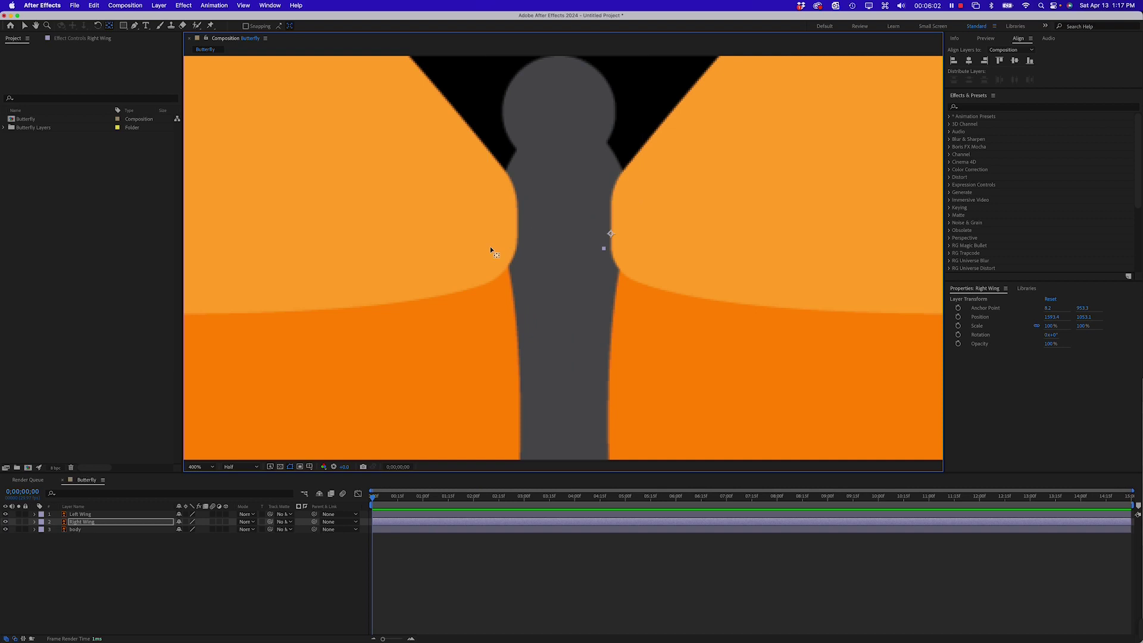
{"action": "left_click", "coordinate": [464, 251]}
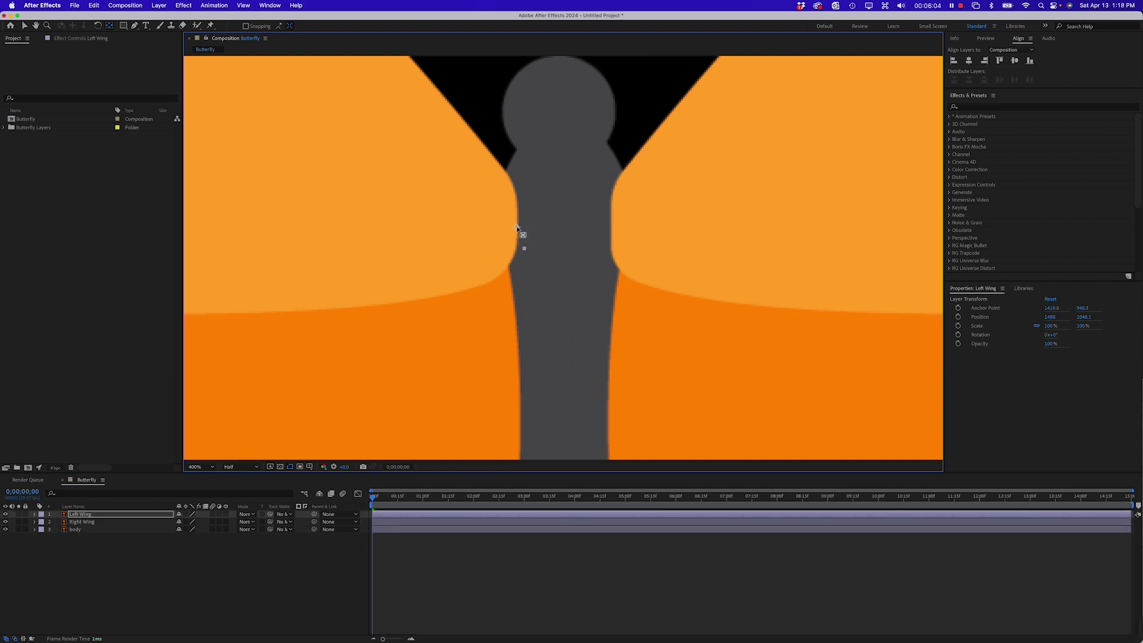
{"action": "left_click", "coordinate": [657, 232]}
{"action": "left_click_drag", "start_coordinate": [612, 232], "coordinate": [612, 226]}
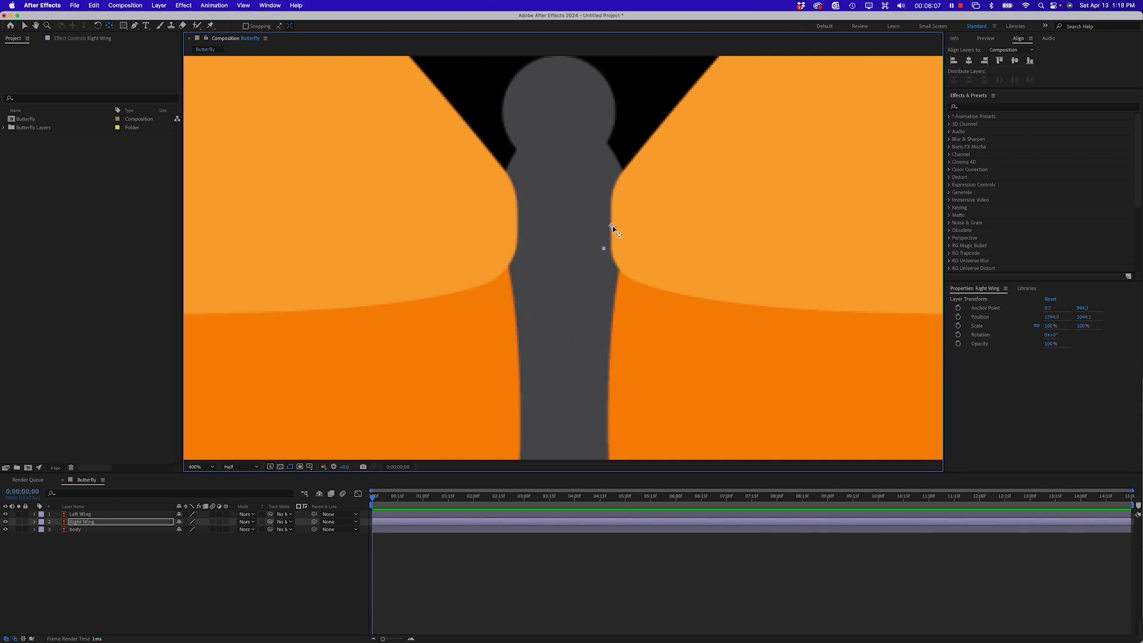
{"action": "left_click", "coordinate": [507, 239]}
{"action": "left_click_drag", "start_coordinate": [516, 228], "coordinate": [516, 225]}
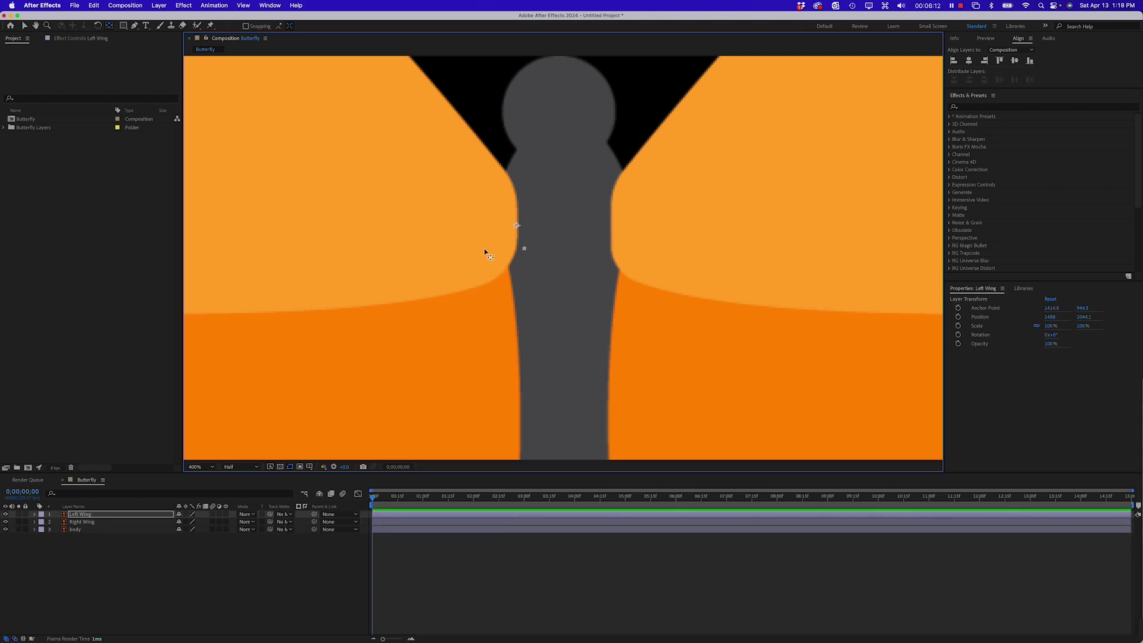
{"action": "scroll", "coordinate": [494, 249], "scroll_direction": "down", "scroll_amount": 6}
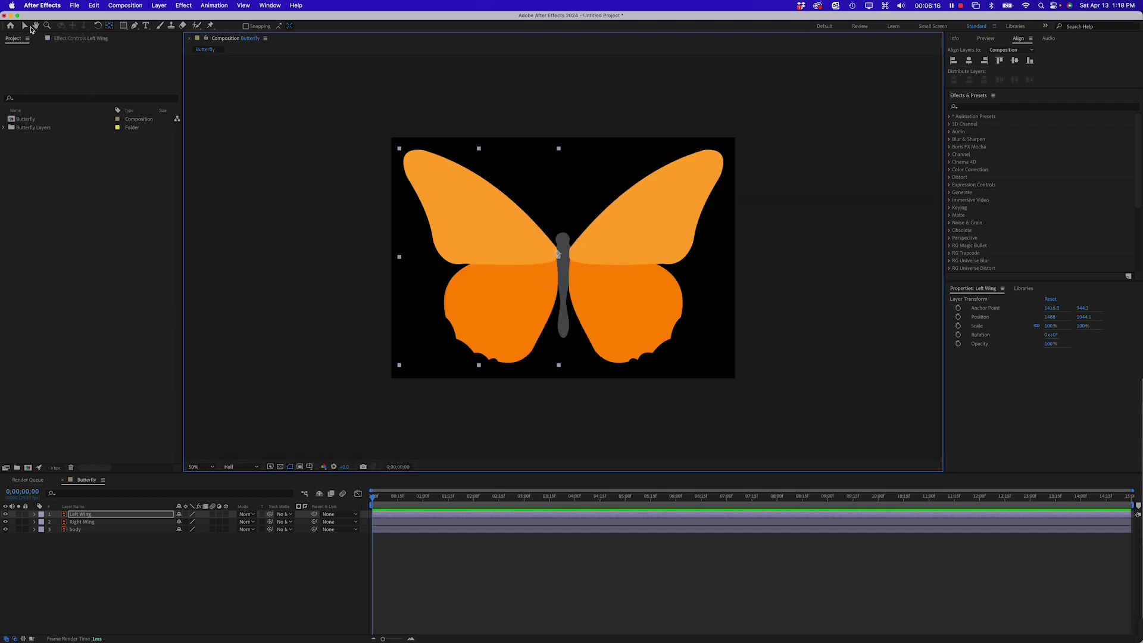
{"action": "left_click", "coordinate": [25, 26]}
{"action": "left_click", "coordinate": [275, 250]}
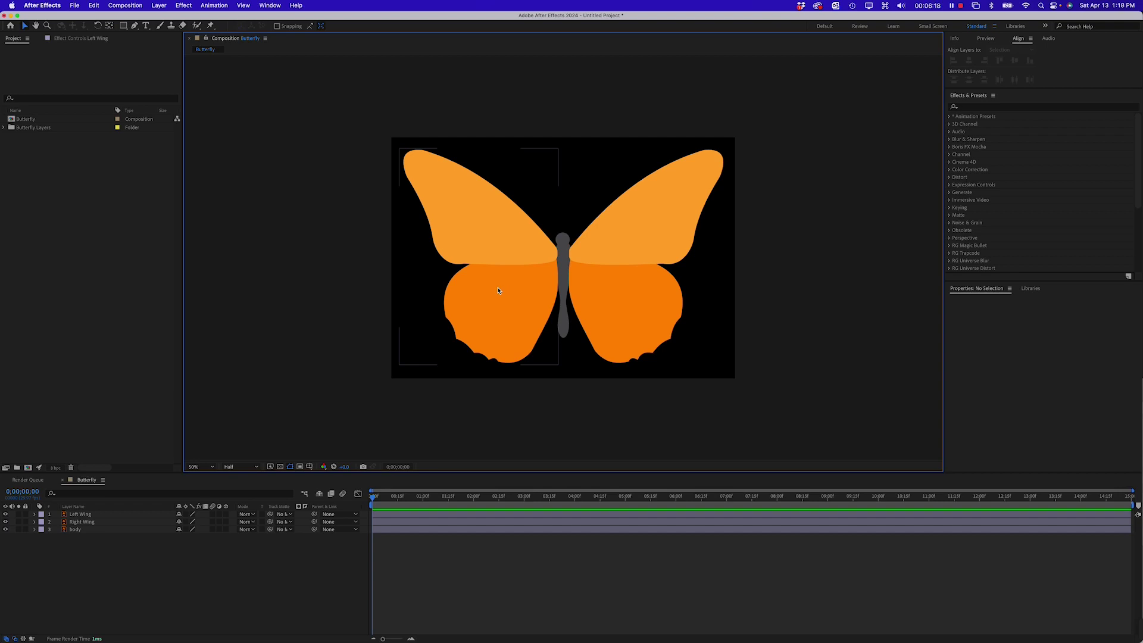
Move the body layer's anchor point straight up to the wing joints, to an anchor Y value of about 243.
{"action": "left_click", "coordinate": [566, 271]}
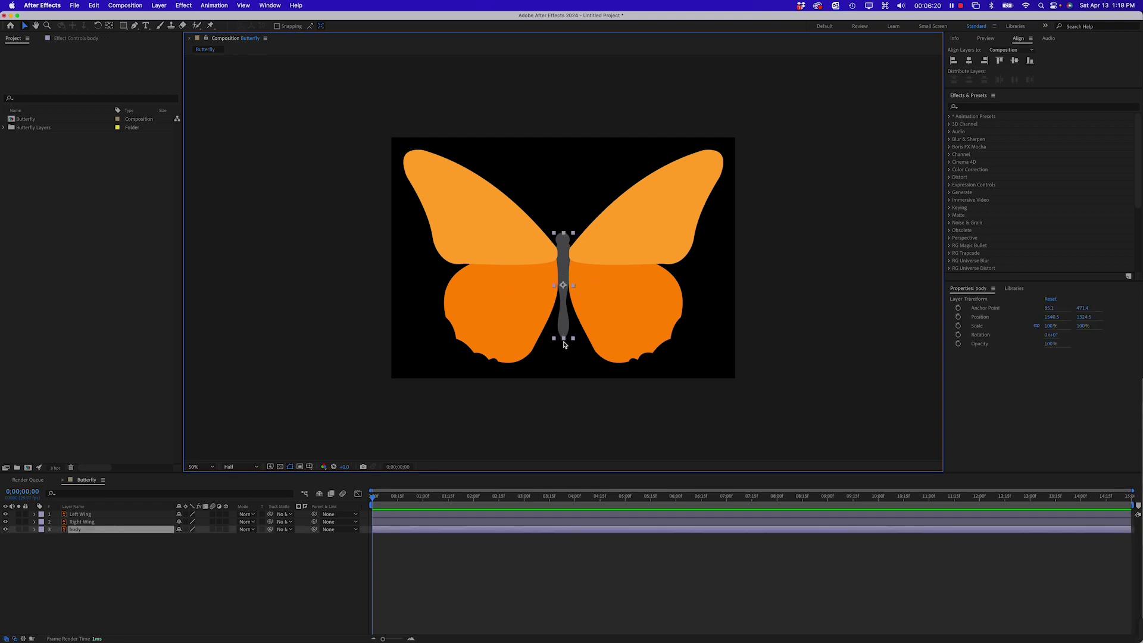
{"action": "left_click", "coordinate": [111, 26]}
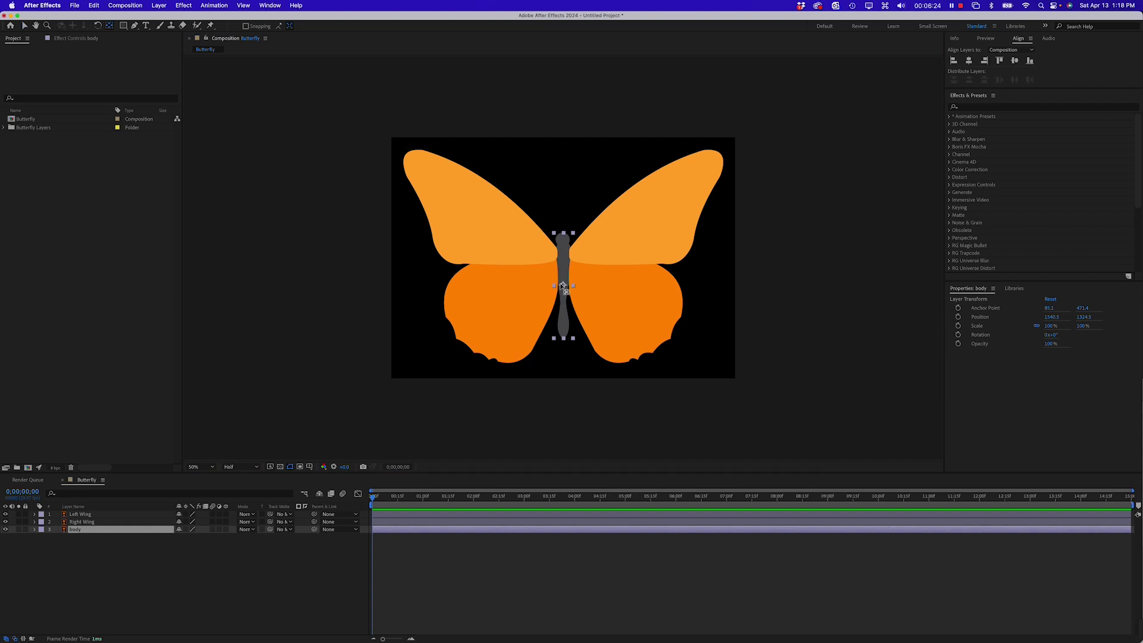
{"action": "left_click_drag", "start_coordinate": [564, 286], "coordinate": [563, 258]}
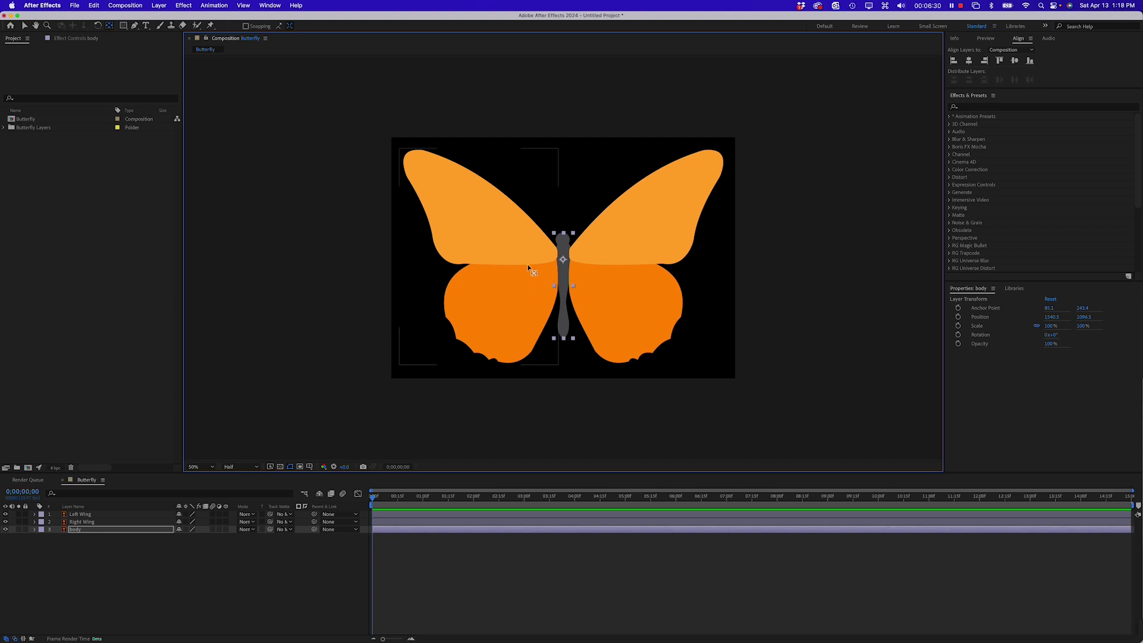
{"action": "mouse_move", "coordinate": [563, 259]}
{"action": "left_mouse_down"}
{"action": "mouse_move", "coordinate": [563, 290]}
{"action": "mouse_move", "coordinate": [563, 259]}
{"action": "left_mouse_up"}
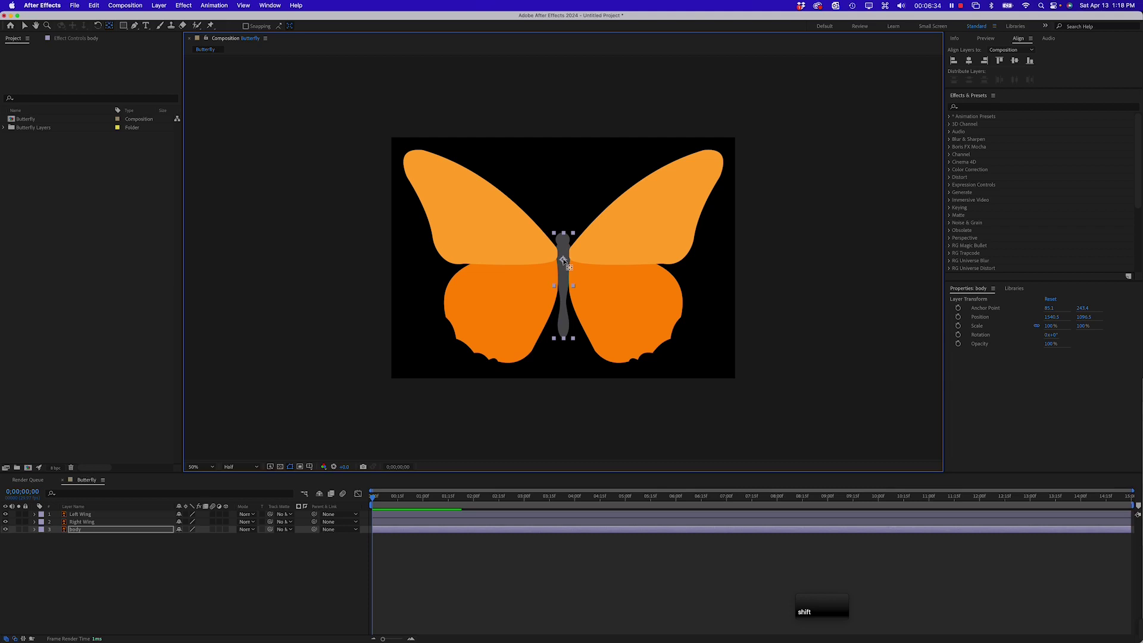
{"action": "left_click", "coordinate": [25, 26]}
{"action": "left_click", "coordinate": [363, 282]}
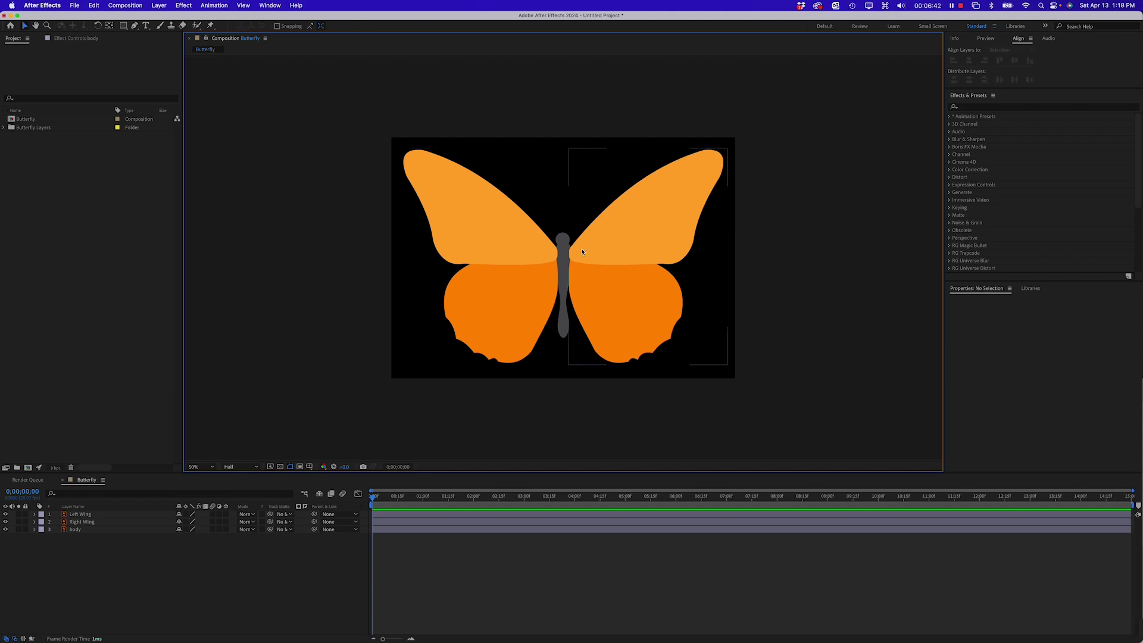
Capture a screenshot of the timeline's layer switches and enlarge it to examine the switch icons, including the 3D cube.
{"action": "left_click", "coordinate": [524, 311]}
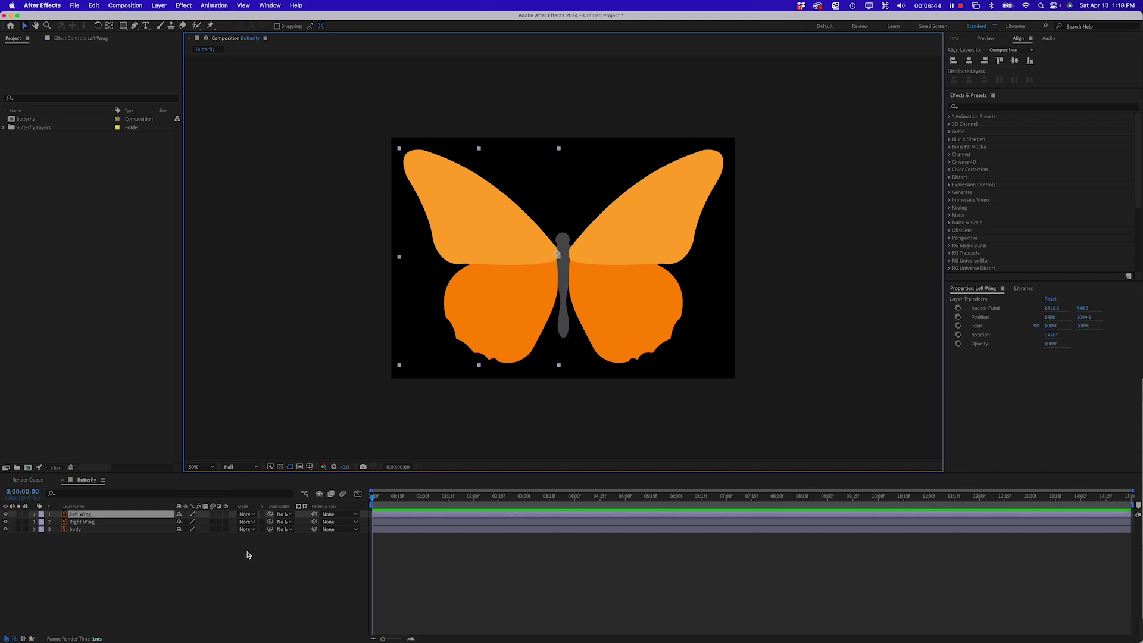
{"action": "left_click", "coordinate": [212, 629]}
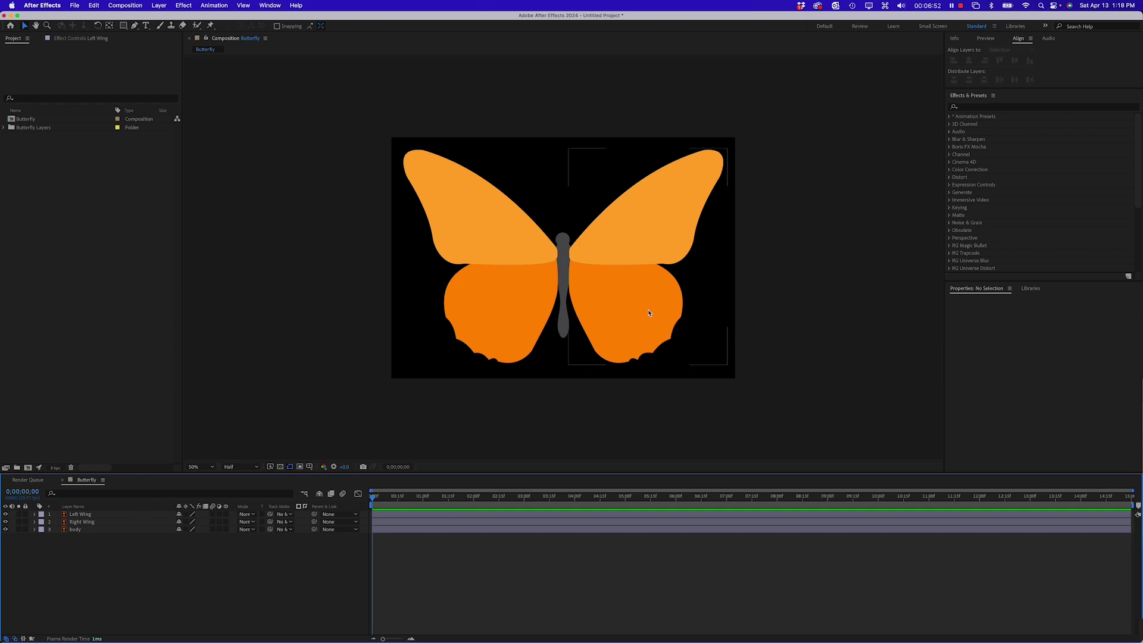
{"action": "key", "text": "super+shift+4"}
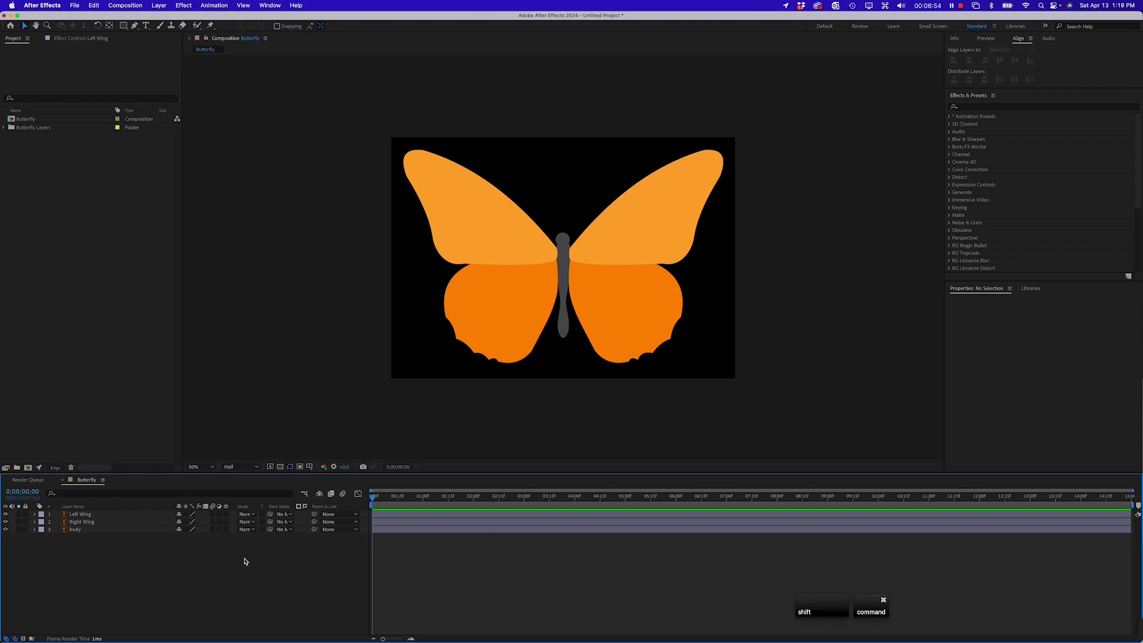
{"action": "left_click_drag", "start_coordinate": [176, 493], "coordinate": [270, 530]}
{"action": "left_click", "coordinate": [1062, 621]}
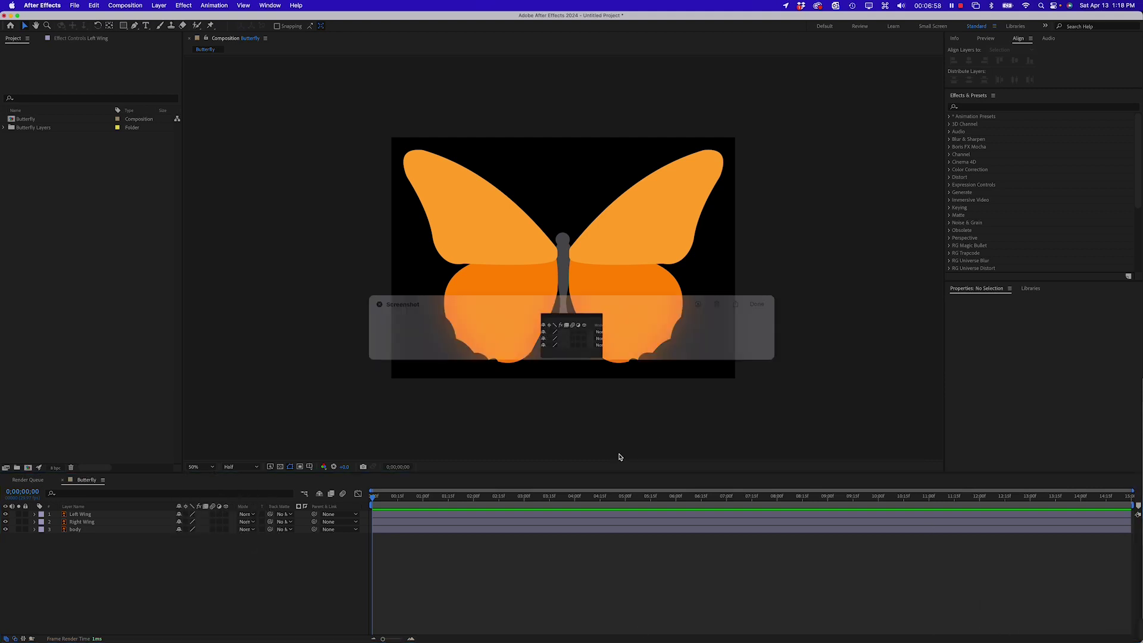
{"action": "left_click_drag", "start_coordinate": [773, 362], "coordinate": [983, 583]}
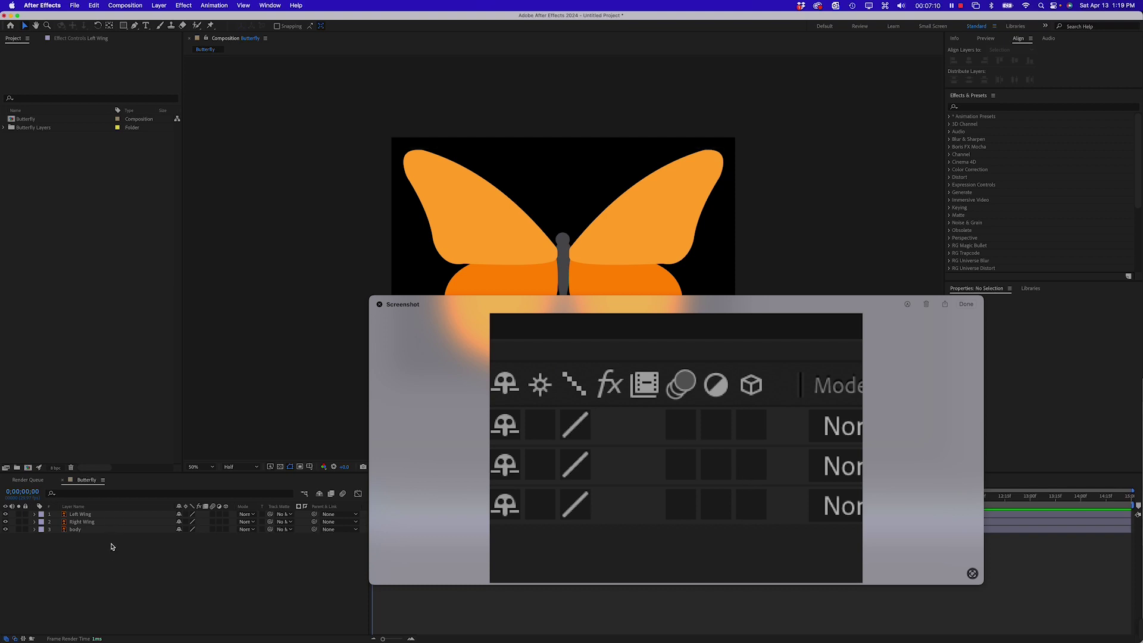
{"action": "left_click", "coordinate": [380, 305]}
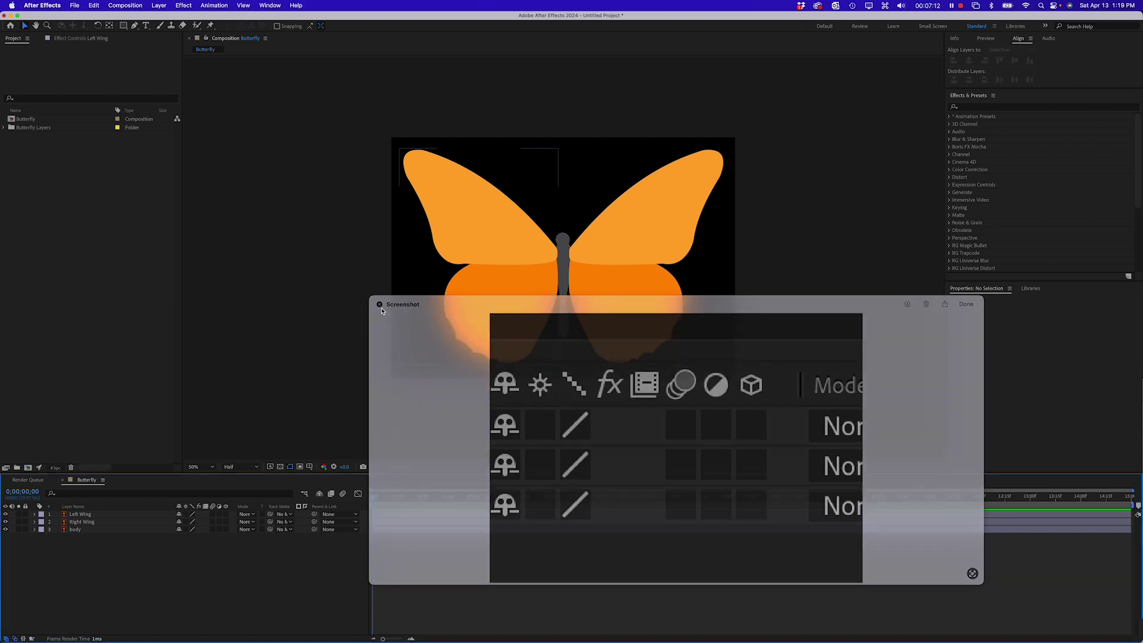
Turn the Left Wing, Right Wing and body layers into 3D layers.
{"action": "left_click", "coordinate": [499, 275]}
{"action": "left_click", "coordinate": [616, 289], "text": "shift"}
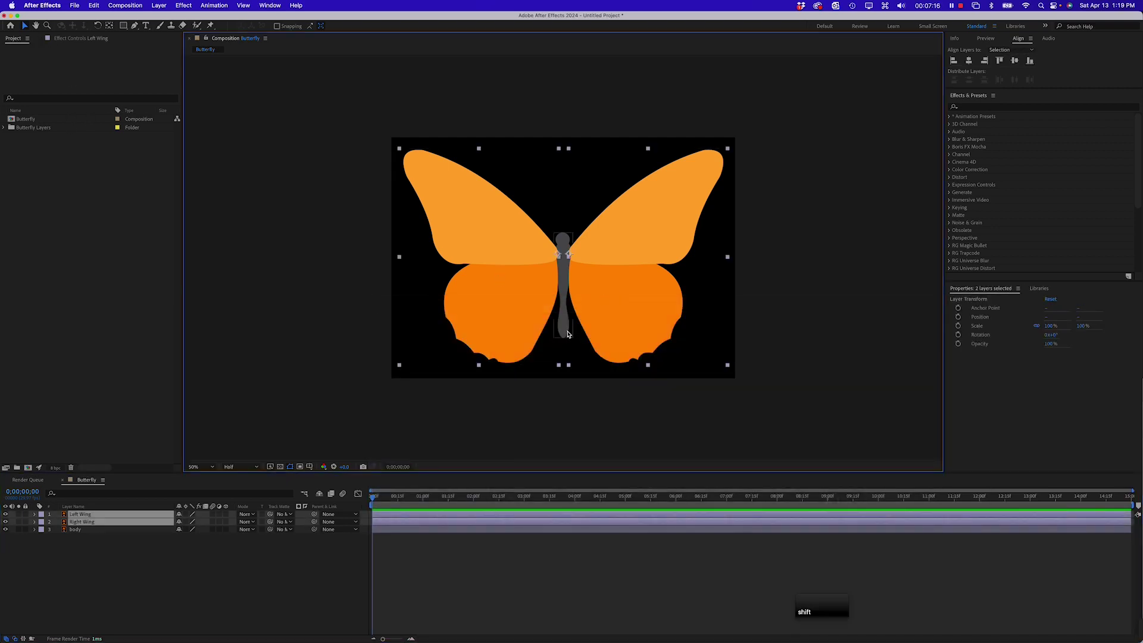
{"action": "left_click", "coordinate": [567, 334], "text": "shift"}
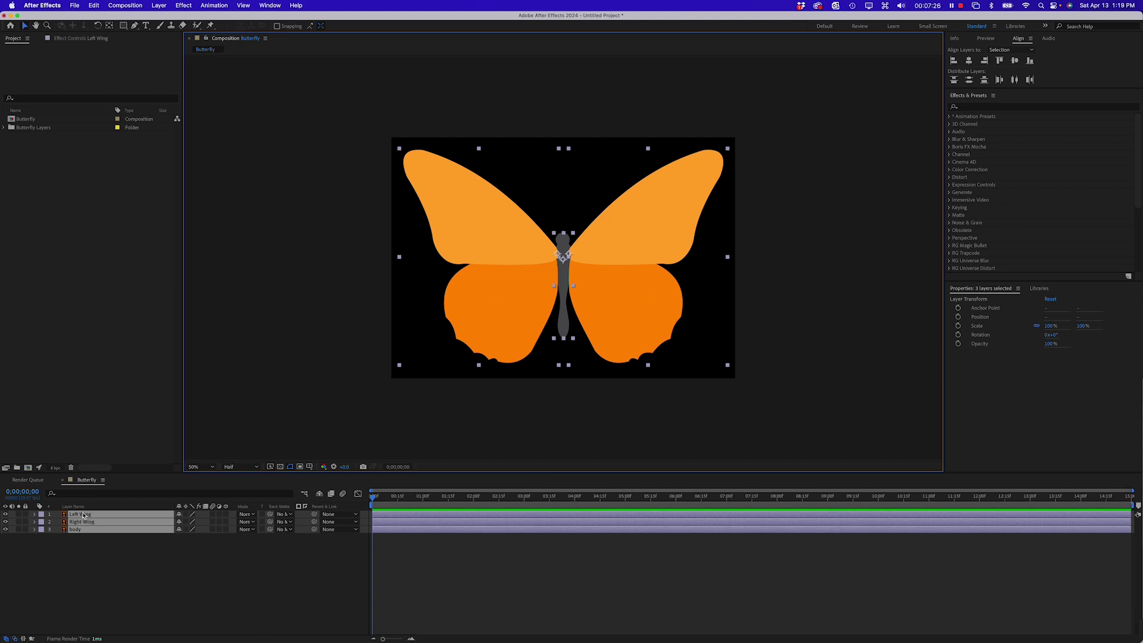
{"action": "left_click", "coordinate": [227, 515]}
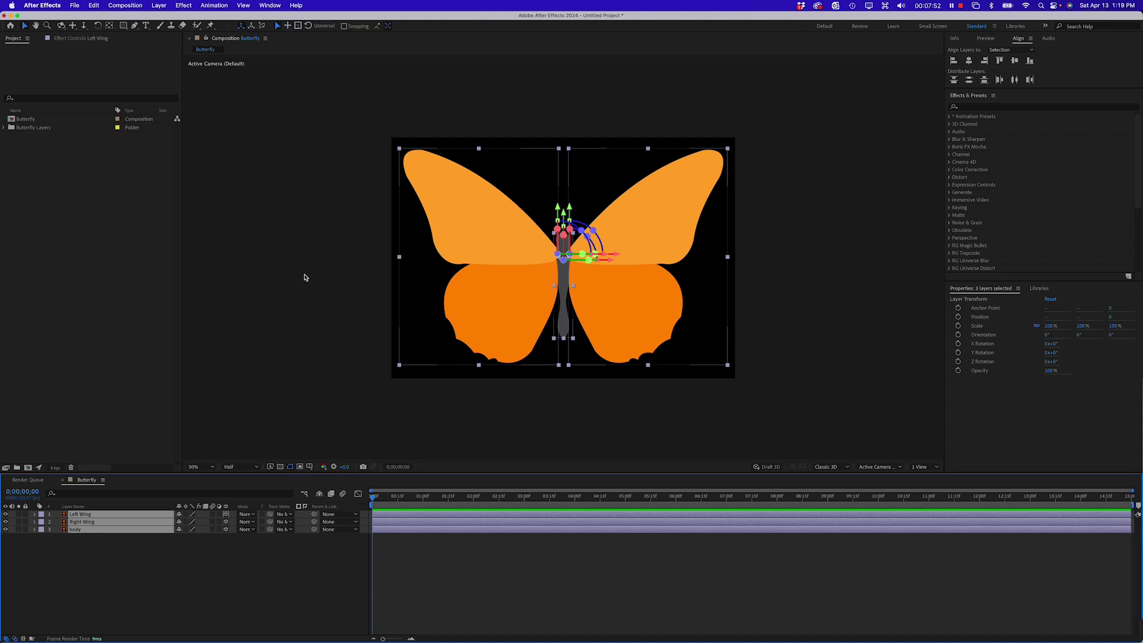
{"action": "left_click", "coordinate": [304, 275]}
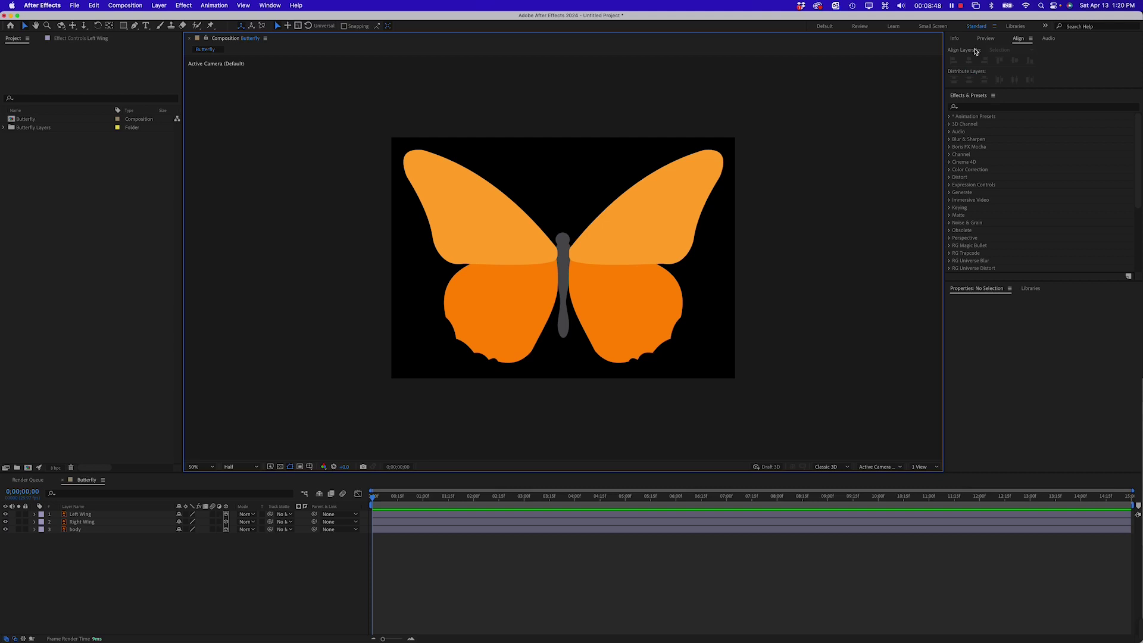
Show the composition in 4 Views and select the Left Wing layer in the Front view.
{"action": "left_click", "coordinate": [922, 466]}
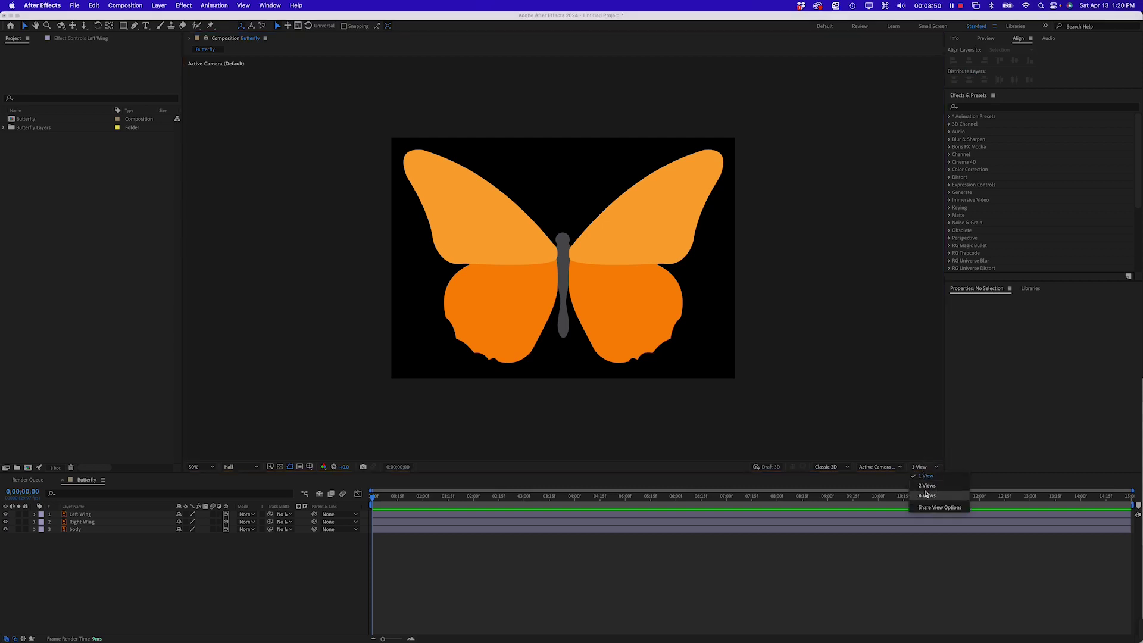
{"action": "left_click", "coordinate": [926, 495]}
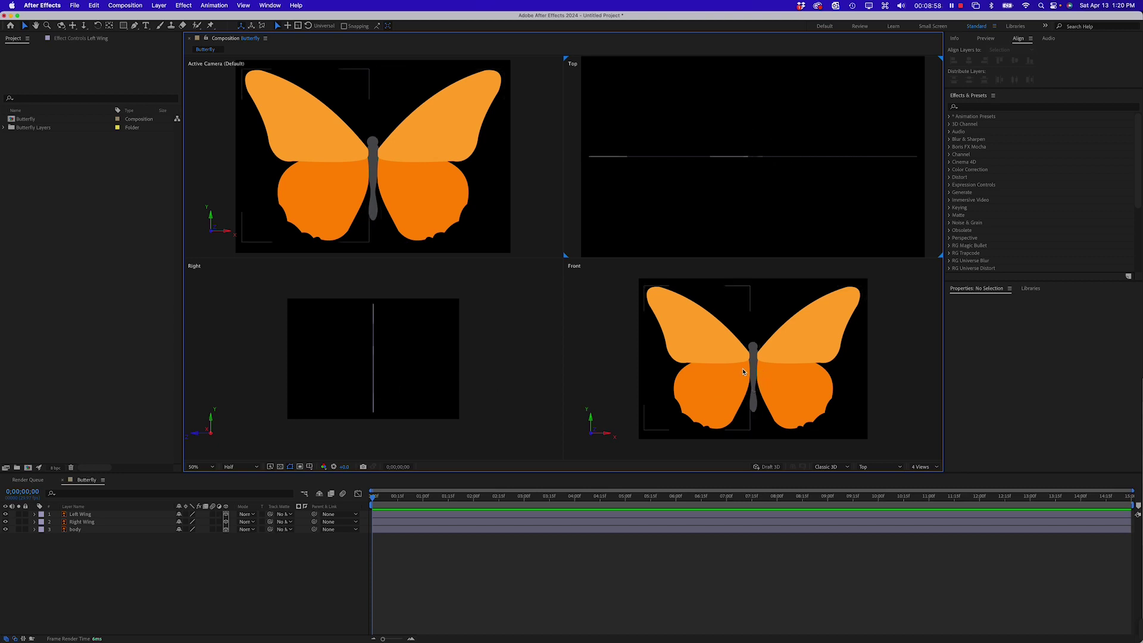
{"action": "left_click", "coordinate": [702, 408]}
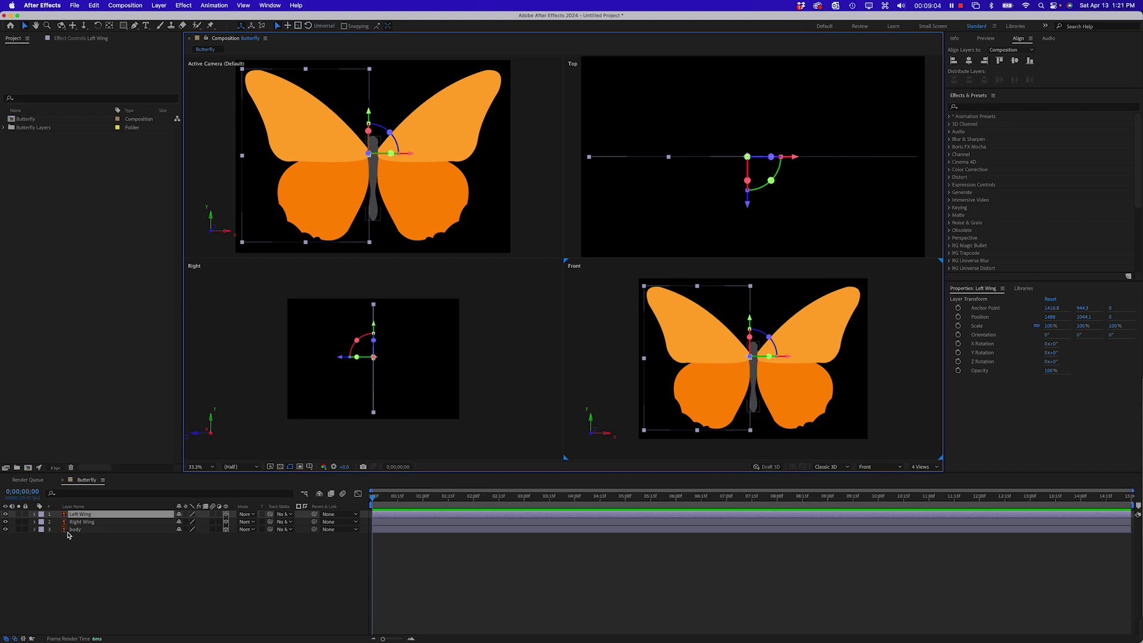
Try rotating the Left Wing layer with its Y Rotation property, undo the change and collapse the layer's properties.
{"action": "key", "text": "shift"}
{"action": "left_click", "coordinate": [34, 515]}
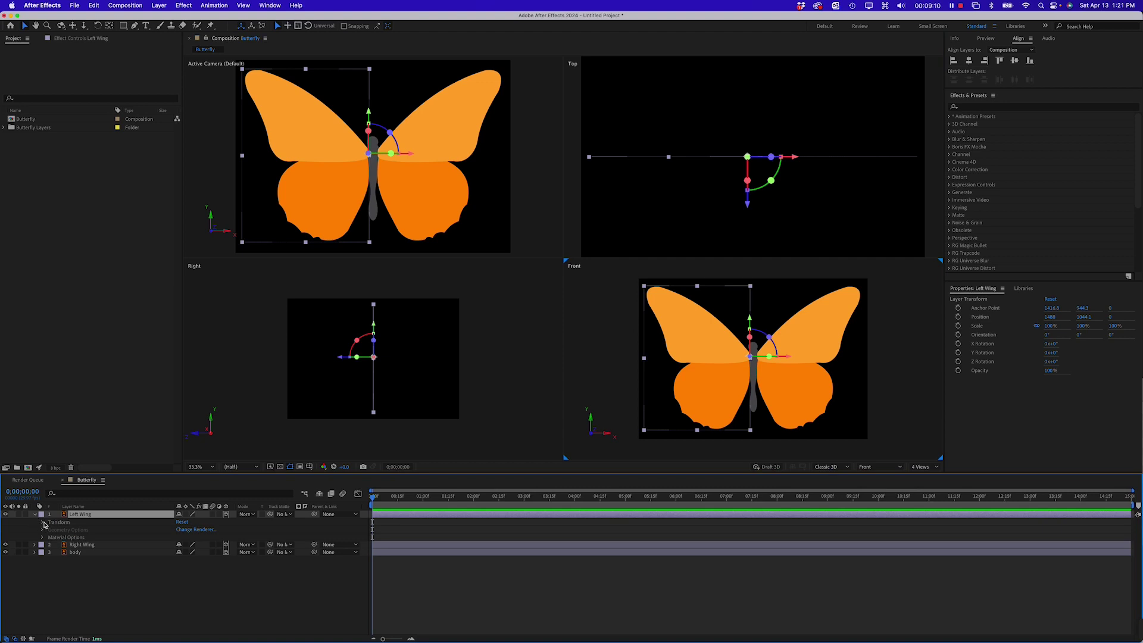
{"action": "left_click", "coordinate": [44, 523]}
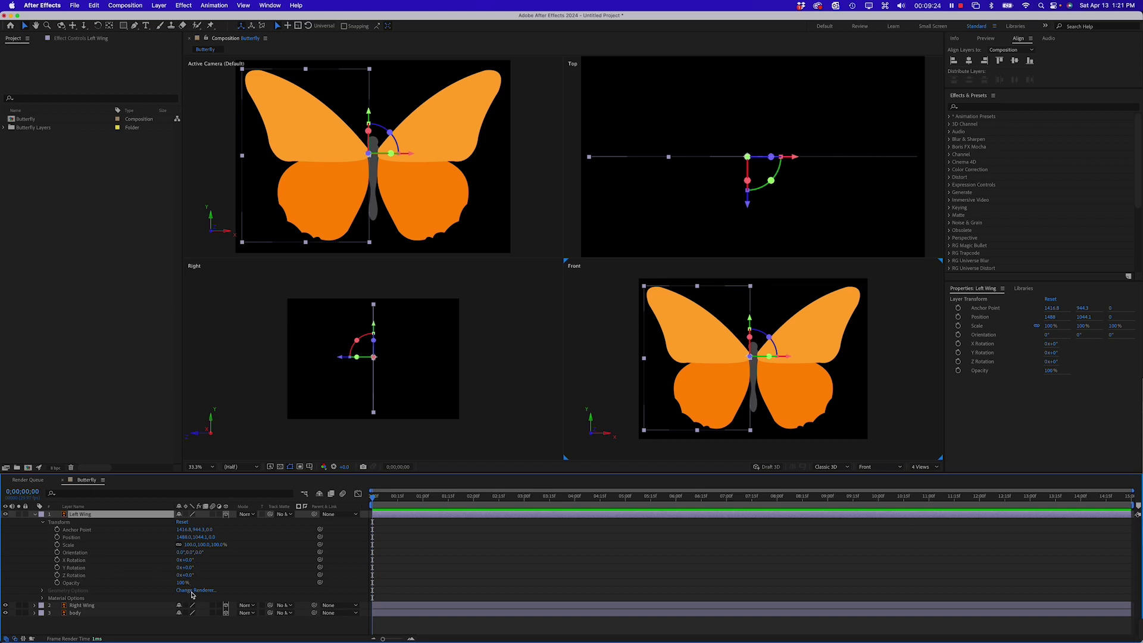
{"action": "left_click", "coordinate": [81, 572]}
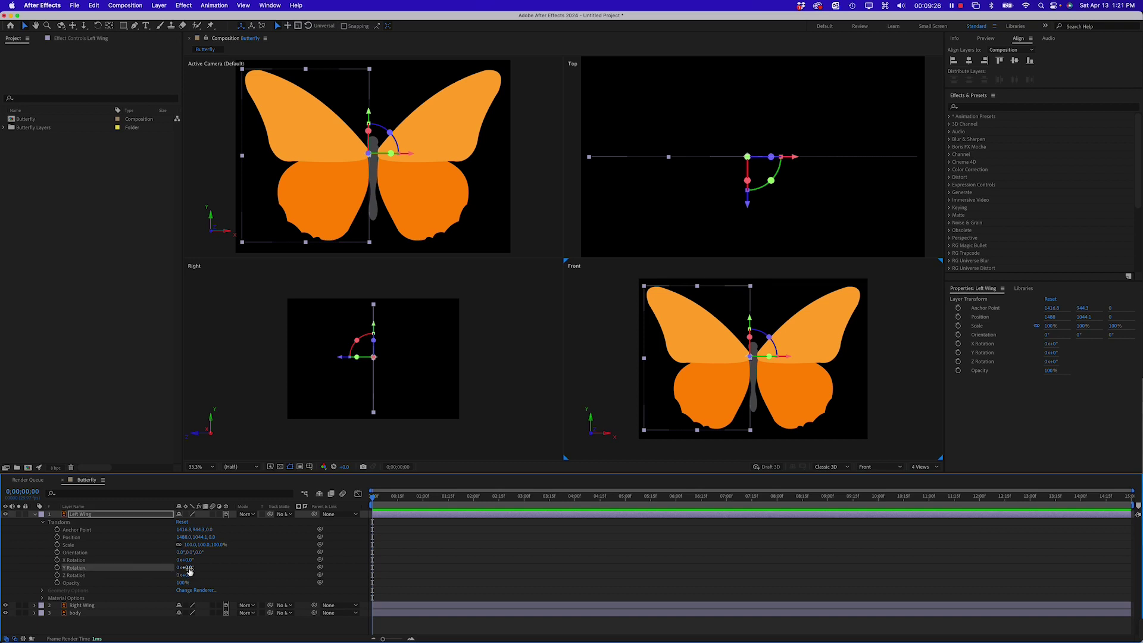
{"action": "mouse_move", "coordinate": [189, 570]}
{"action": "left_mouse_down"}
{"action": "mouse_move", "coordinate": [229, 566]}
{"action": "mouse_move", "coordinate": [193, 567]}
{"action": "left_mouse_up"}
{"action": "key", "text": "super+z"}
{"action": "left_click", "coordinate": [99, 380]}
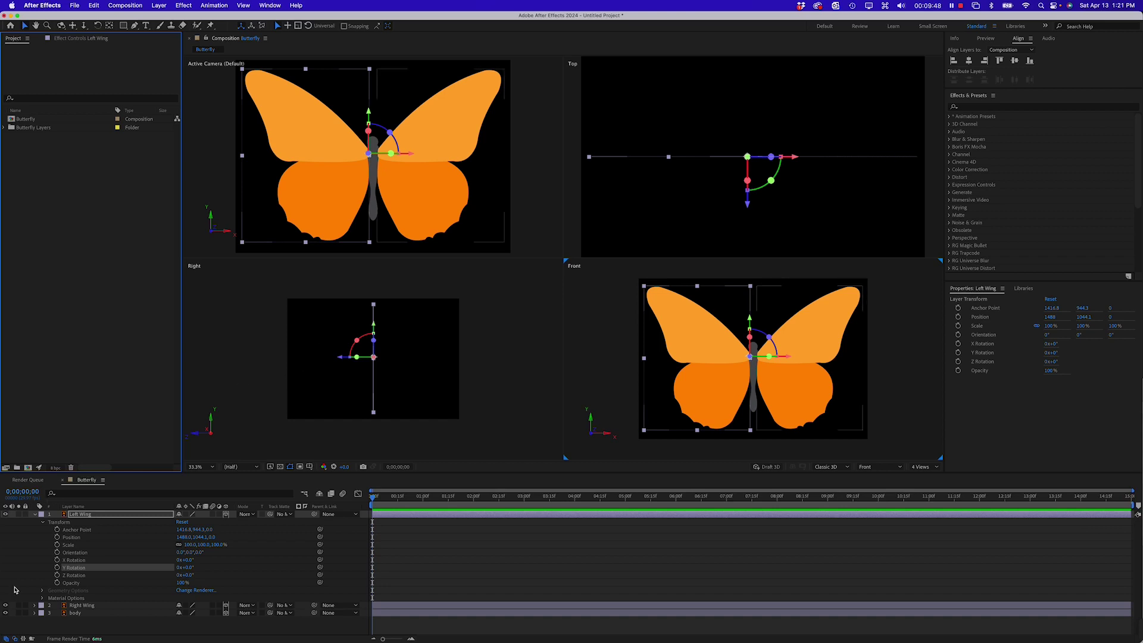
{"action": "left_click", "coordinate": [39, 517]}
{"action": "left_click", "coordinate": [35, 515]}
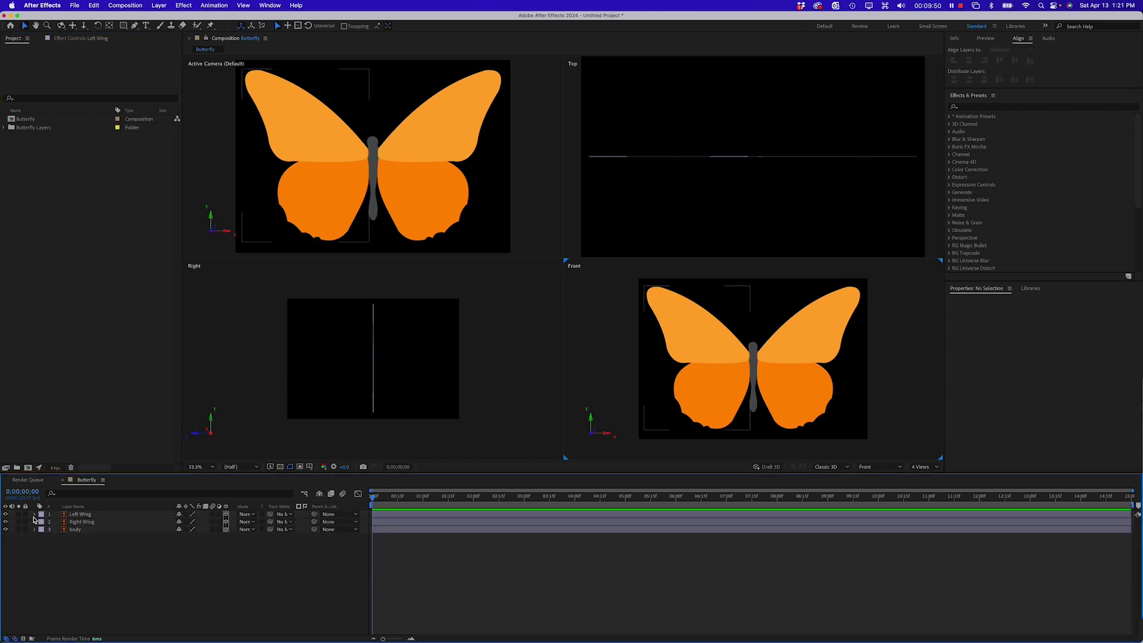
Parent the Left Wing and Right Wing layers to the body layer and select the body layer.
{"action": "left_click", "coordinate": [86, 522]}
{"action": "left_click", "coordinate": [86, 515], "text": "shift"}
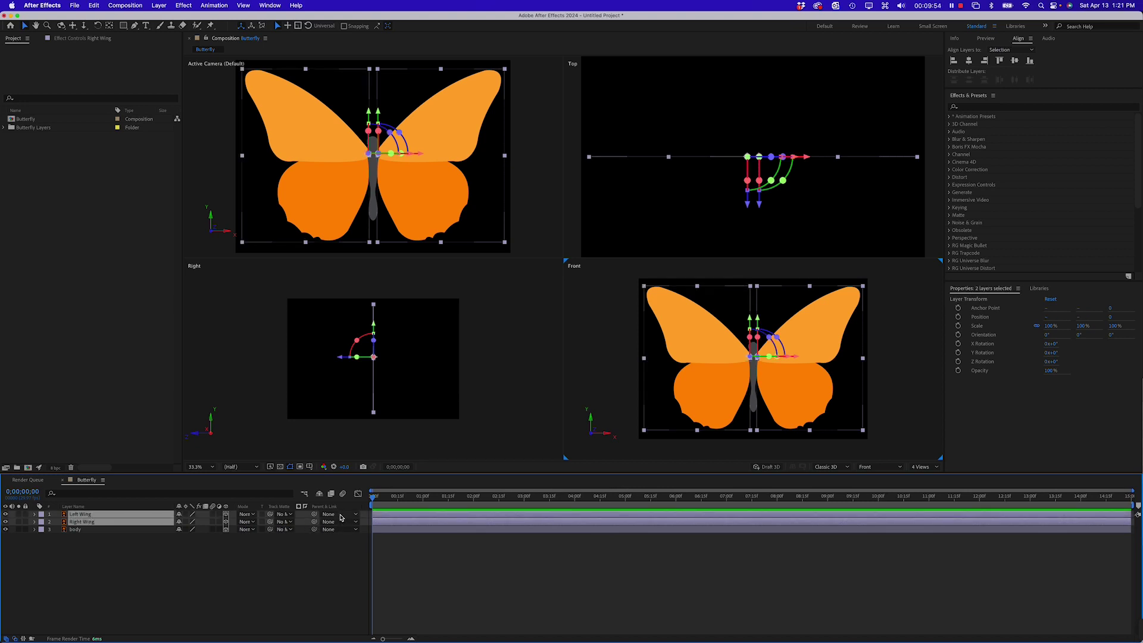
{"action": "left_click", "coordinate": [338, 524]}
{"action": "left_click", "coordinate": [346, 568]}
{"action": "left_click", "coordinate": [80, 537]}
{"action": "left_click", "coordinate": [78, 529]}
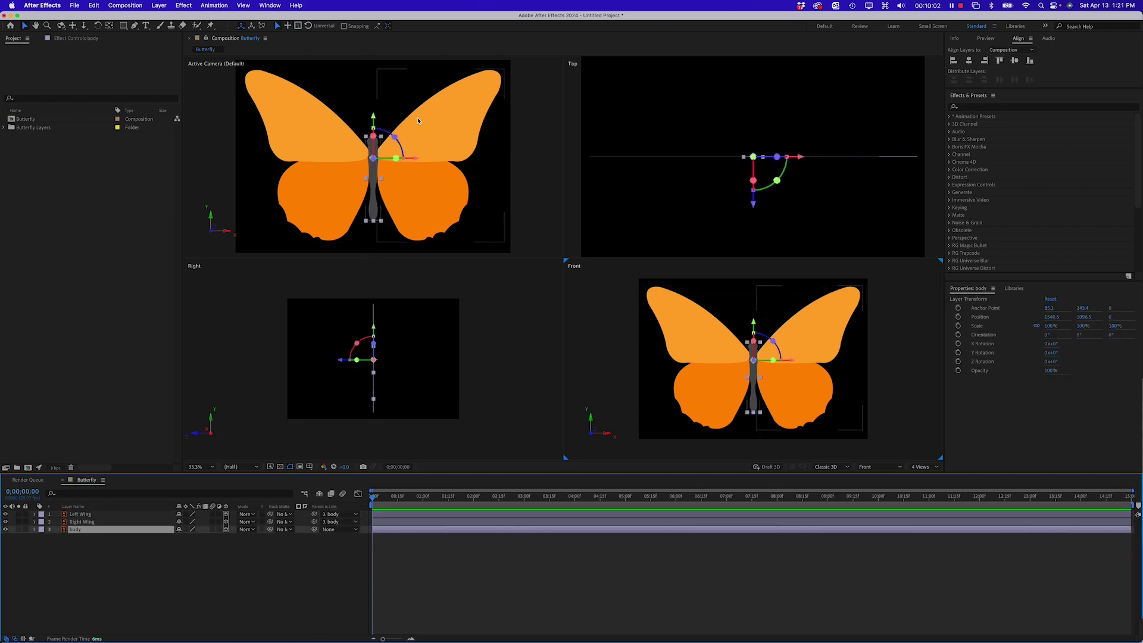
Tilt the body layer to an X orientation of about 57.7°.
{"action": "mouse_move", "coordinate": [372, 215]}
{"action": "left_mouse_down"}
{"action": "mouse_move", "coordinate": [408, 217]}
{"action": "mouse_move", "coordinate": [377, 199]}
{"action": "mouse_move", "coordinate": [400, 216]}
{"action": "mouse_move", "coordinate": [369, 210]}
{"action": "mouse_move", "coordinate": [365, 222]}
{"action": "left_mouse_up"}
{"action": "key", "text": "super+z"}
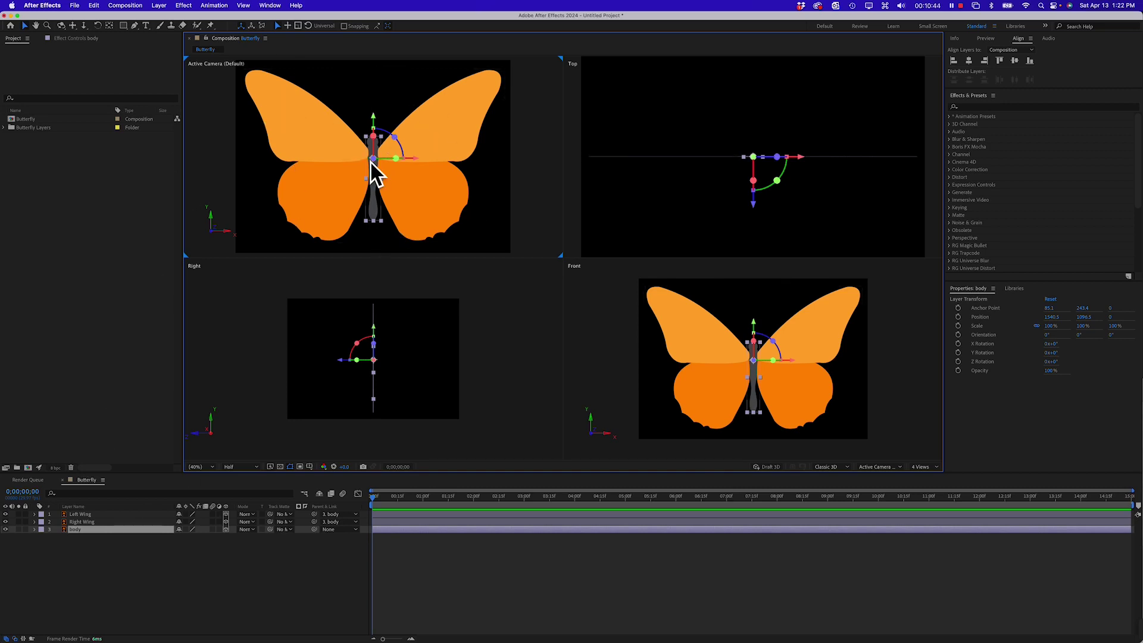
{"action": "left_click_drag", "start_coordinate": [373, 137], "coordinate": [373, 196]}
{"action": "key", "text": "super+z"}
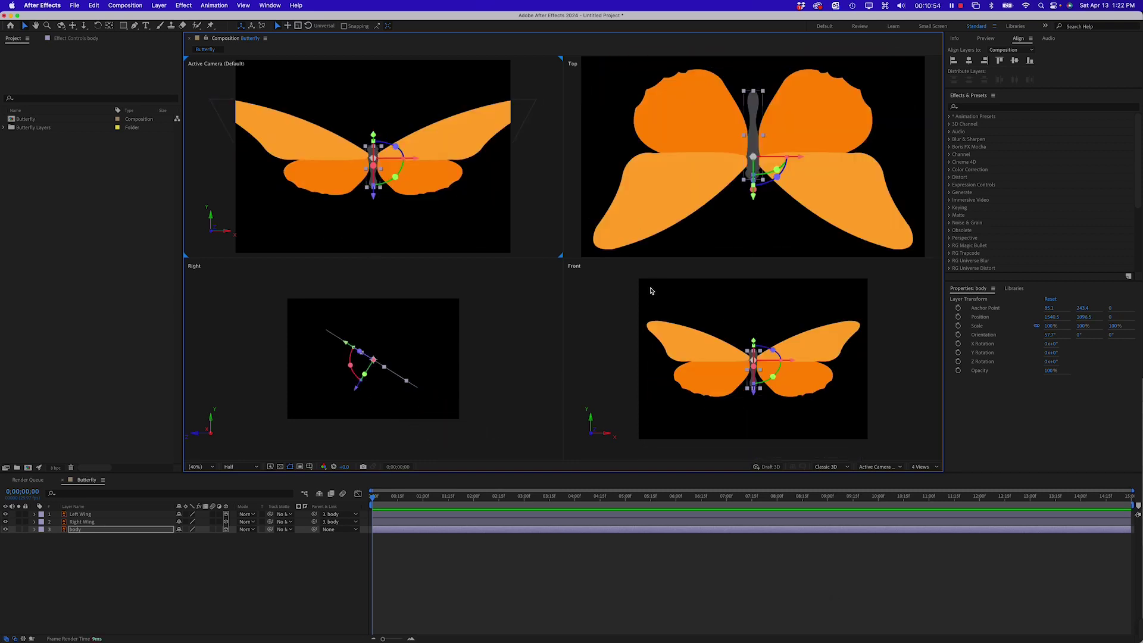
Move the body layer down and forward along its Z axis in the Right view, and turn it diagonally about Z in the Top view.
{"action": "left_click_drag", "start_coordinate": [359, 390], "coordinate": [347, 431]}
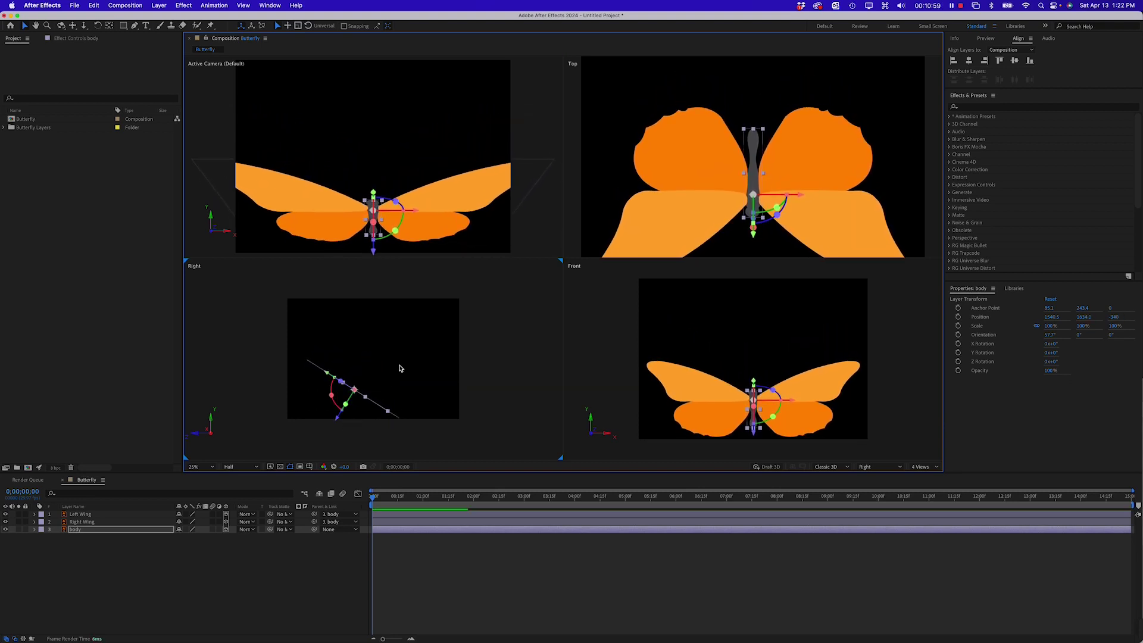
{"action": "left_click", "coordinate": [403, 214]}
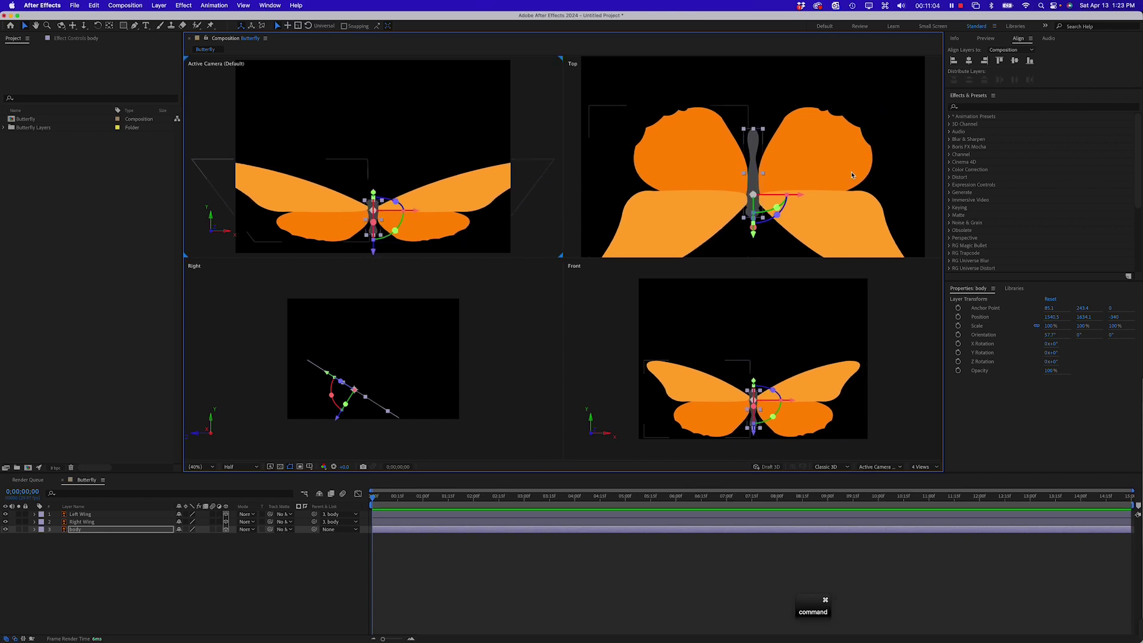
{"action": "left_click_drag", "start_coordinate": [777, 215], "coordinate": [760, 223]}
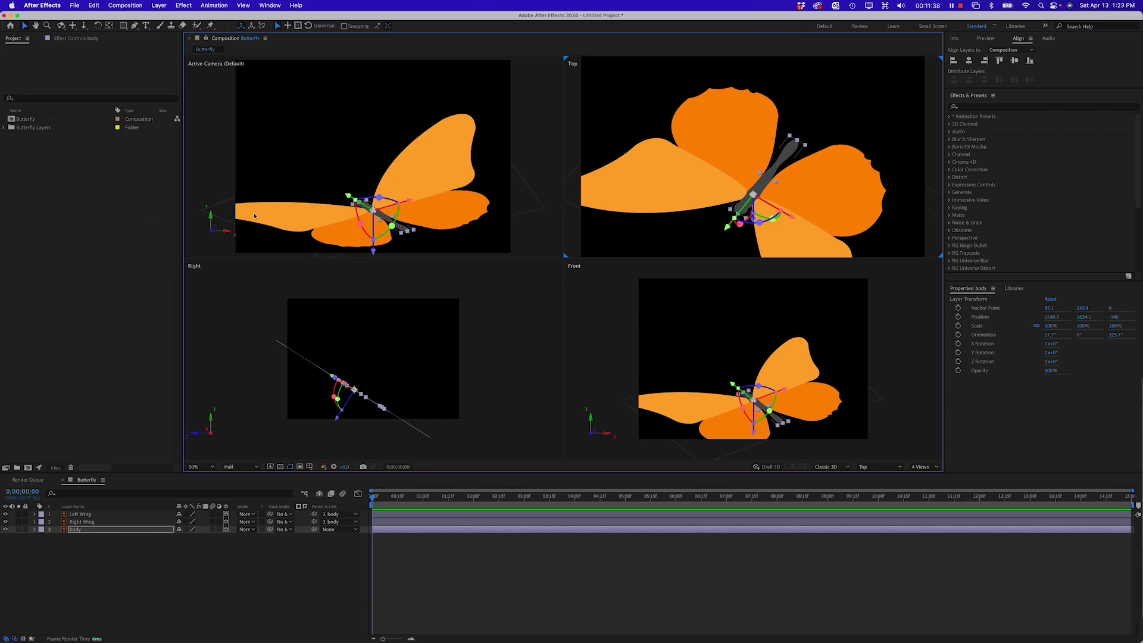
Enlarge the Butterfly composition to a width of 4397 px and a height of 3241 px.
{"action": "left_click", "coordinate": [109, 203]}
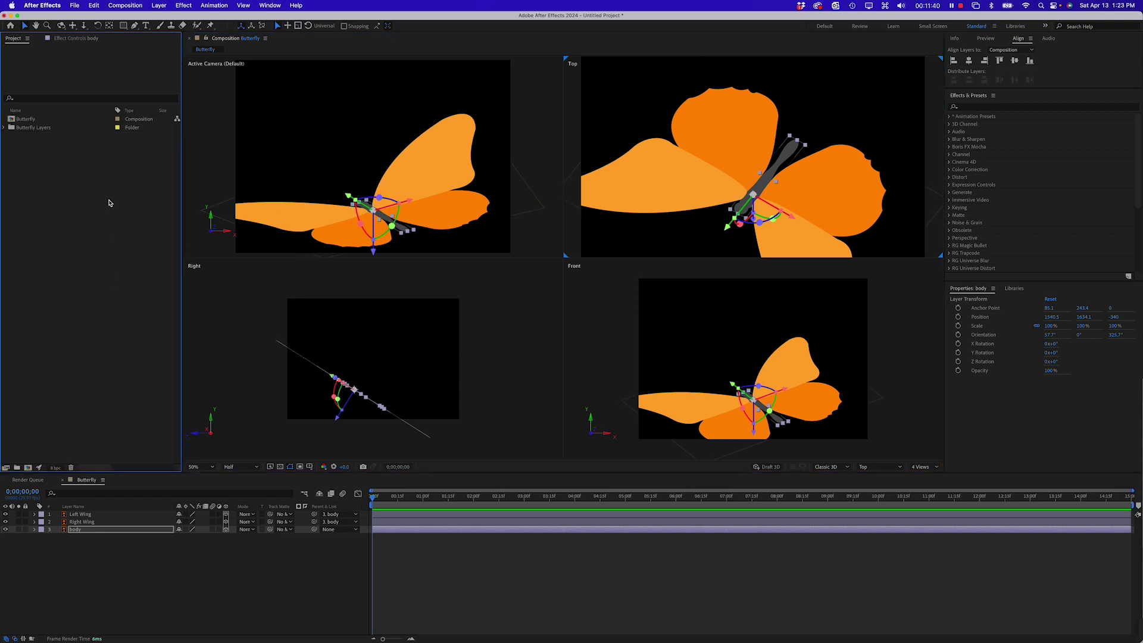
{"action": "left_click", "coordinate": [15, 122]}
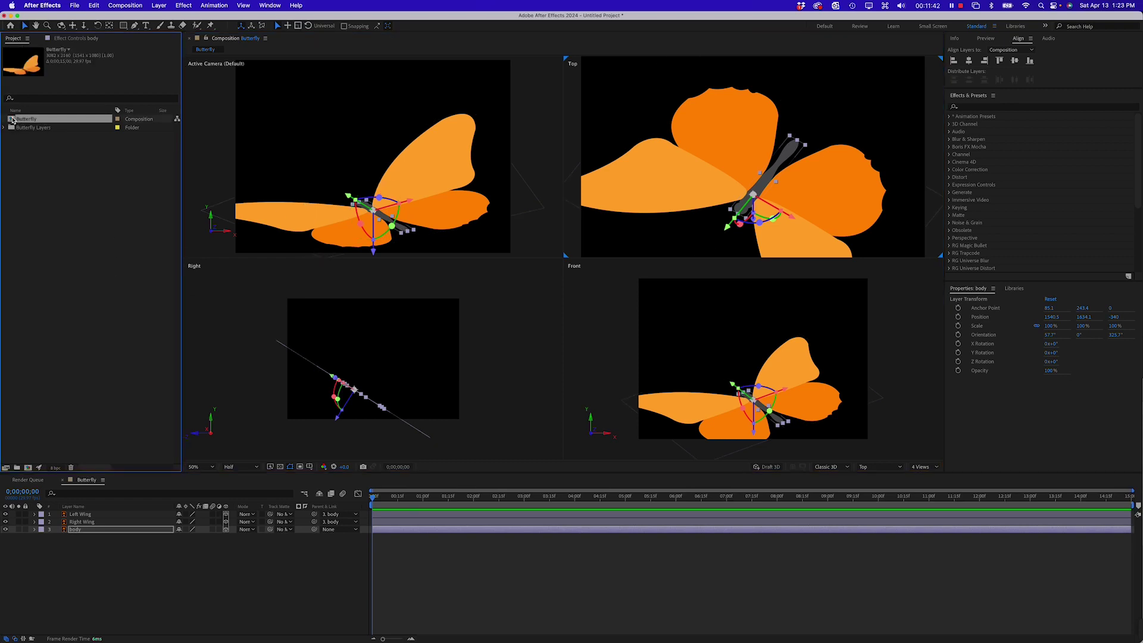
{"action": "right_click", "coordinate": [13, 120]}
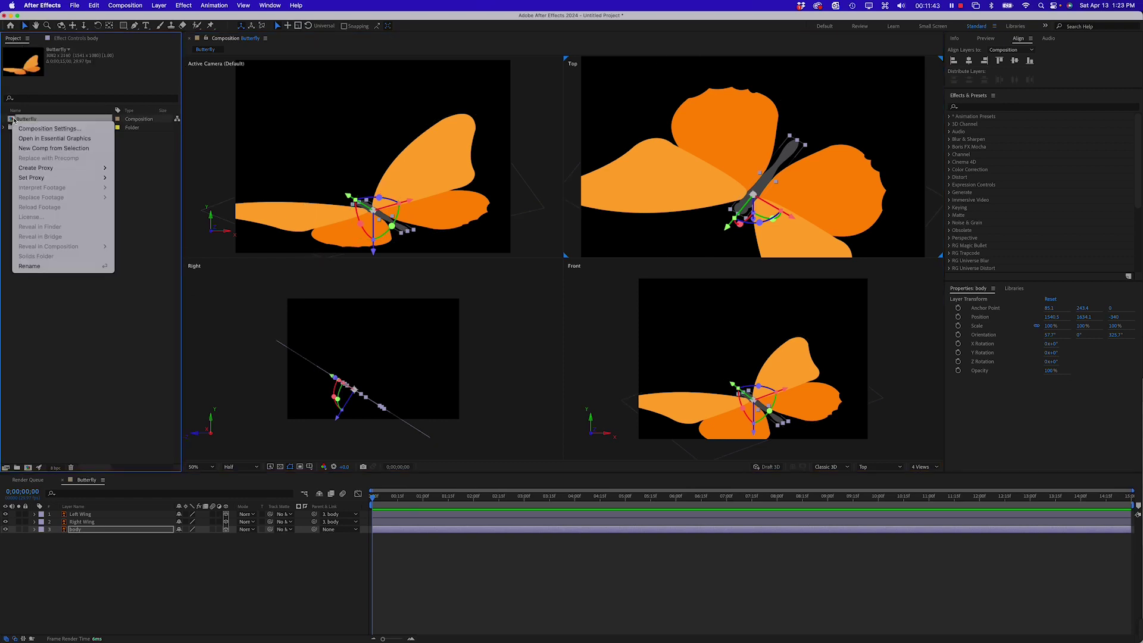
{"action": "left_click", "coordinate": [44, 130]}
{"action": "left_click_drag", "start_coordinate": [219, 82], "coordinate": [665, 191]}
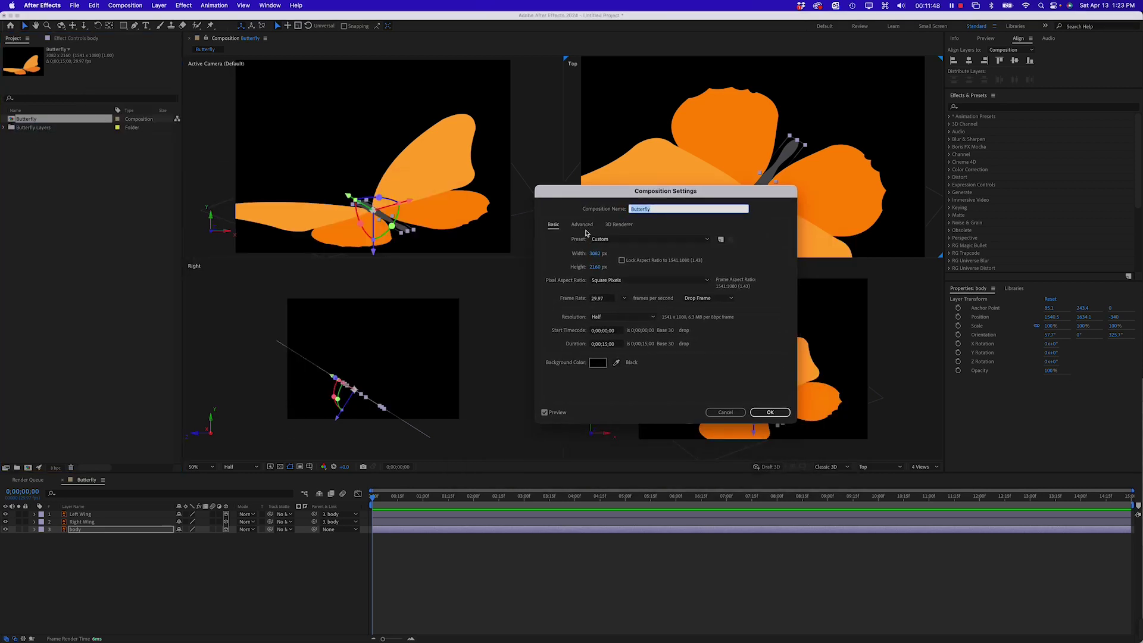
{"action": "left_click_drag", "start_coordinate": [595, 254], "coordinate": [781, 256]}
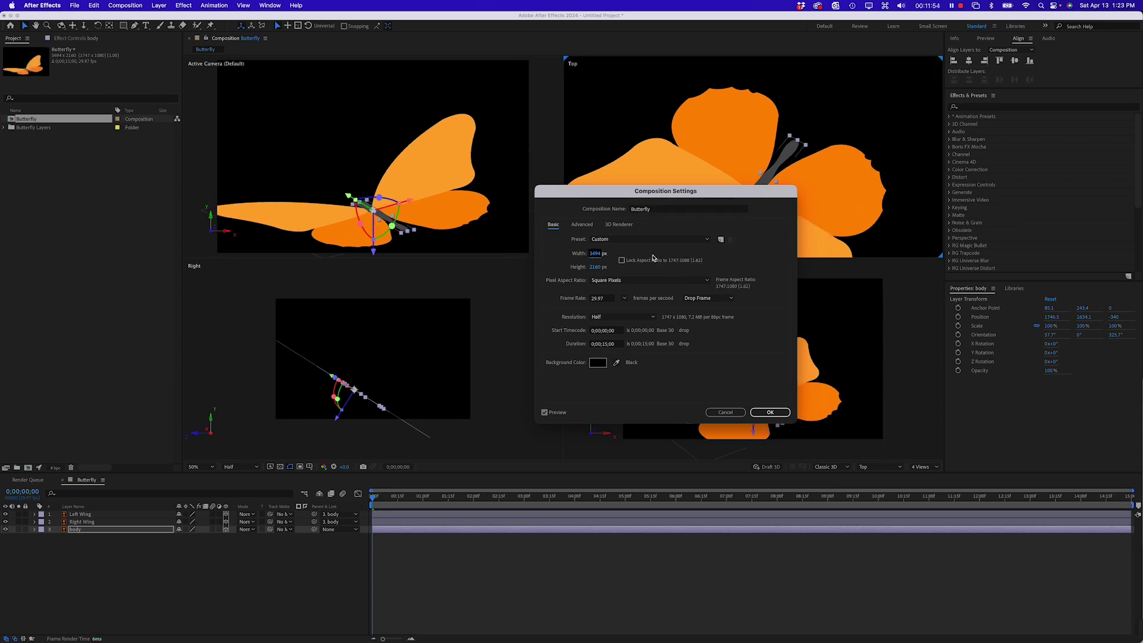
{"action": "left_click_drag", "start_coordinate": [596, 255], "coordinate": [944, 253]}
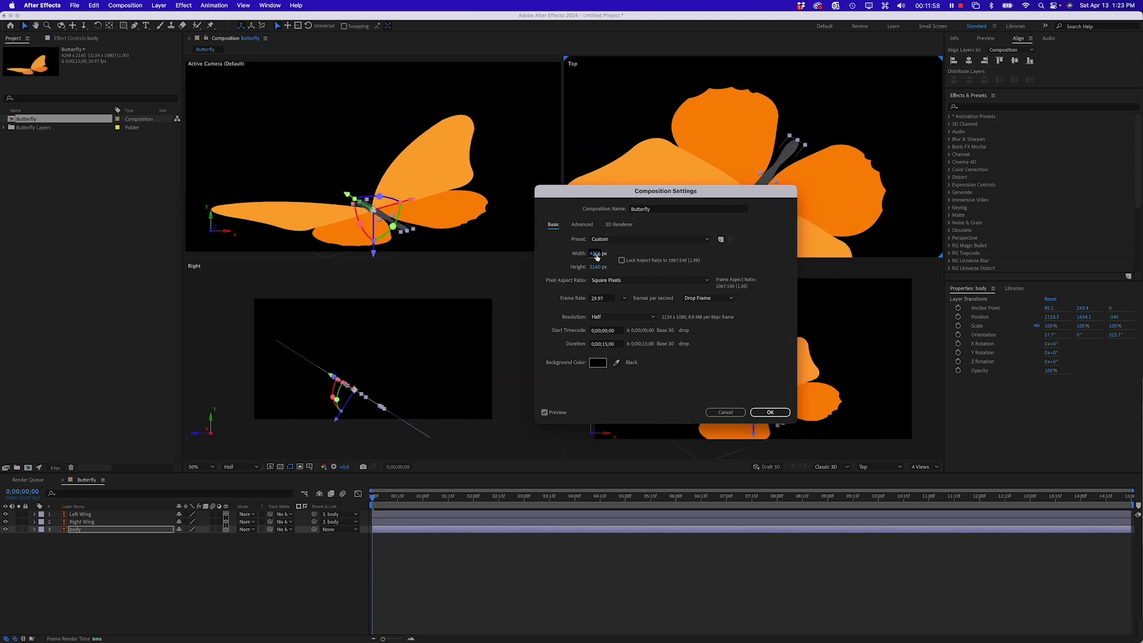
{"action": "left_click_drag", "start_coordinate": [602, 254], "coordinate": [958, 267]}
{"action": "left_click_drag", "start_coordinate": [594, 267], "coordinate": [723, 279]}
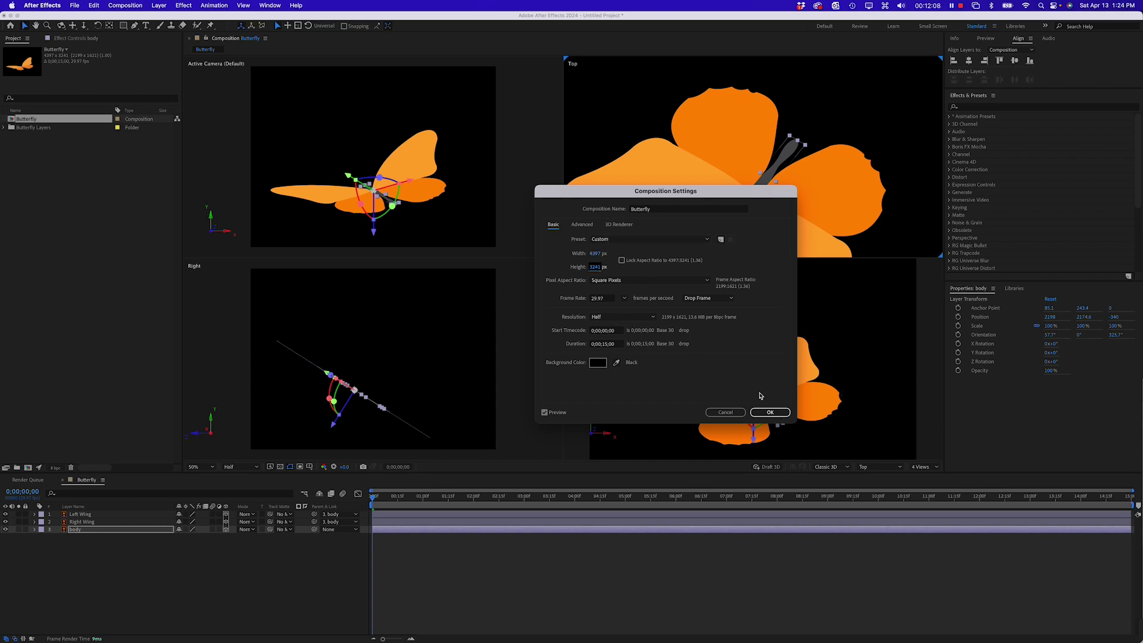
{"action": "left_click", "coordinate": [768, 412]}
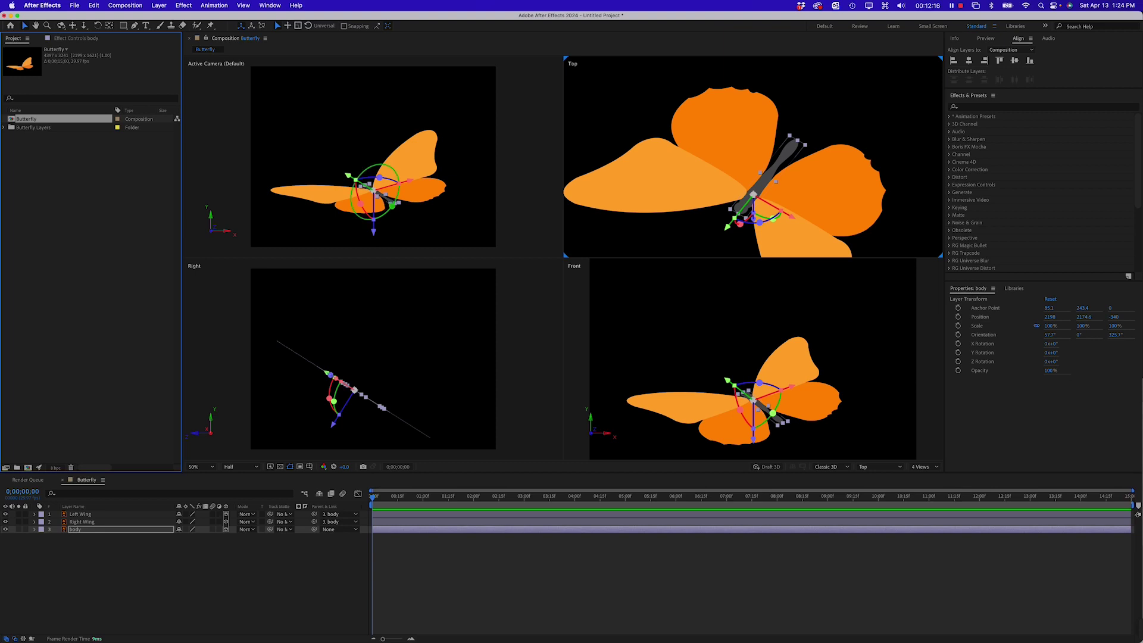
Select the Left Wing and Right Wing layers and switch the composition from 4 Views to 1 View.
{"action": "left_click", "coordinate": [77, 578]}
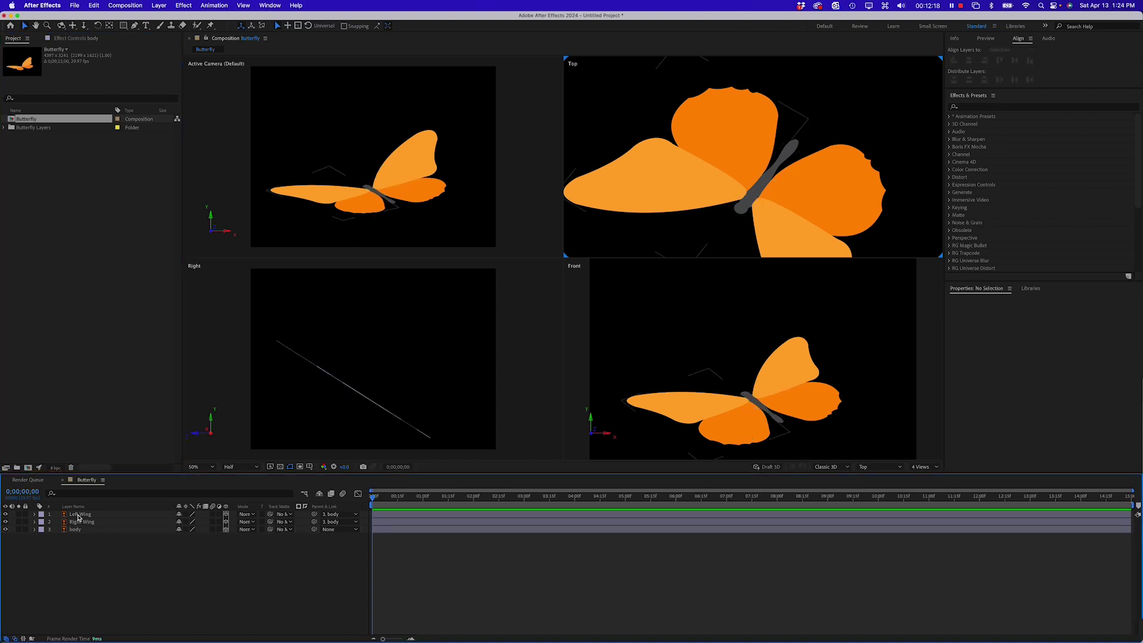
{"action": "left_click", "coordinate": [80, 513]}
{"action": "left_click", "coordinate": [90, 522], "text": "shift"}
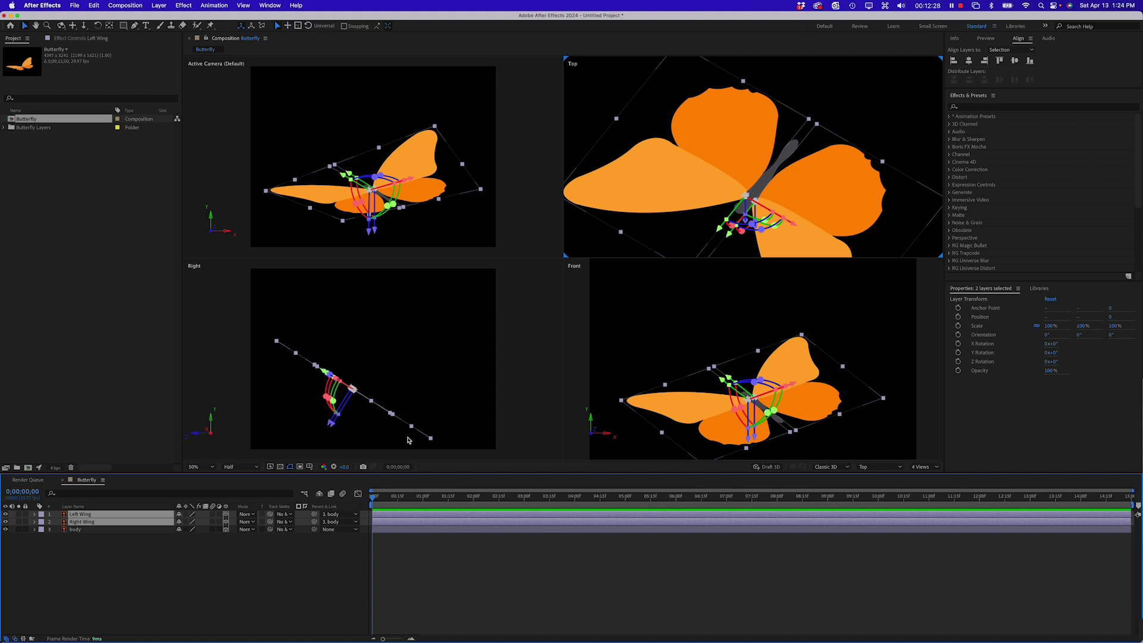
{"action": "left_click", "coordinate": [926, 467]}
{"action": "left_click", "coordinate": [927, 476]}
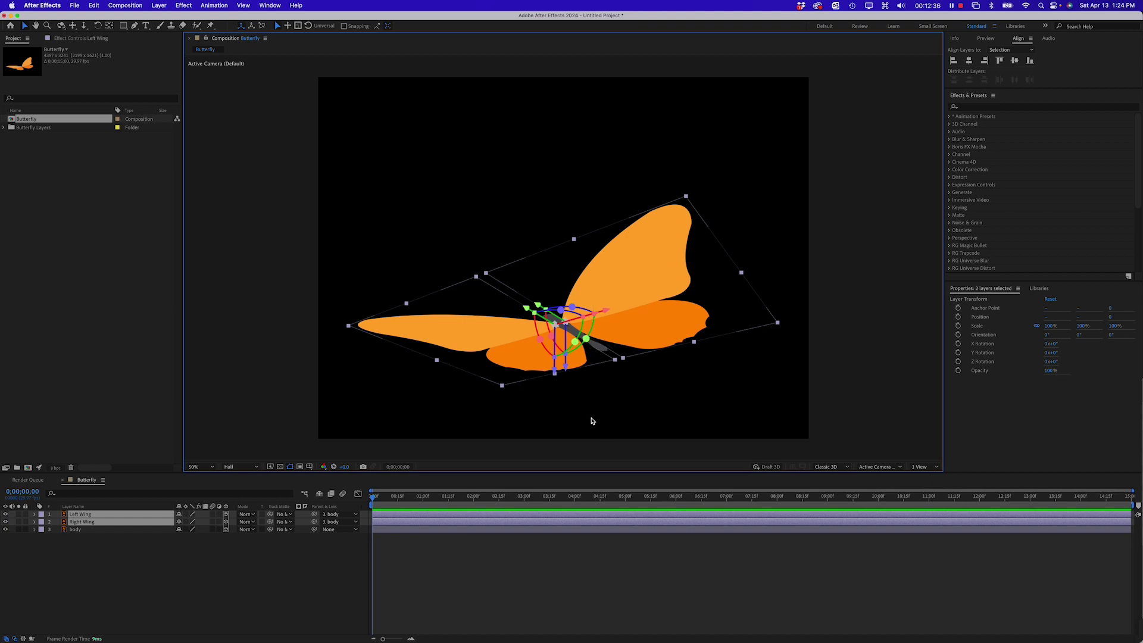
Tilt the body layer slightly further to an X orientation of about 61.1° and move it down along its Z axis.
{"action": "left_click", "coordinate": [178, 565]}
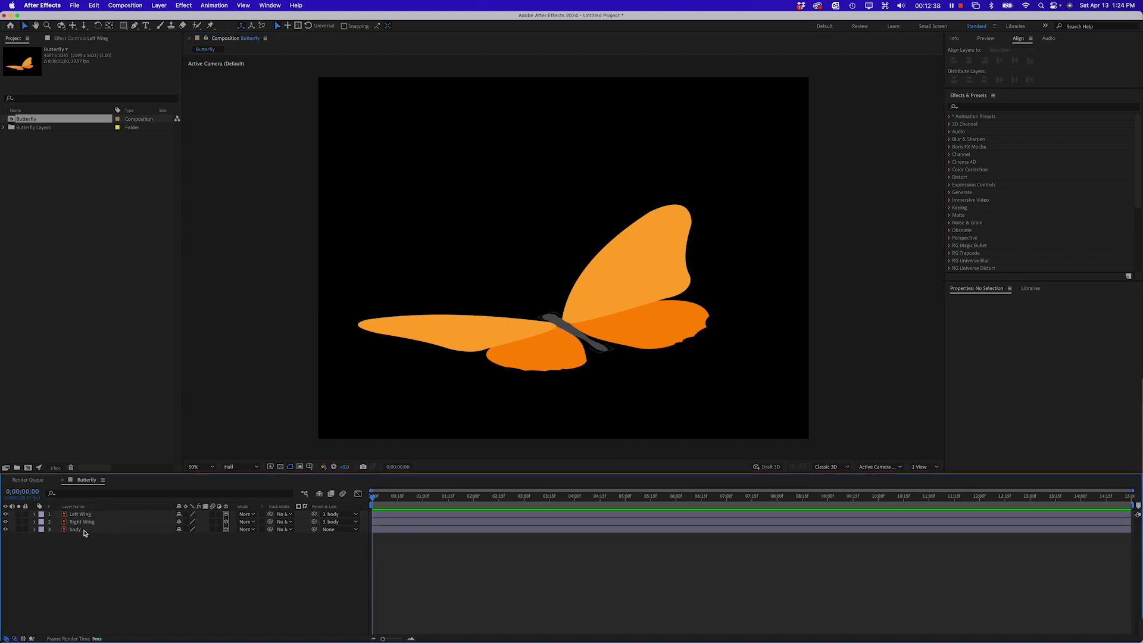
{"action": "left_click", "coordinate": [76, 529]}
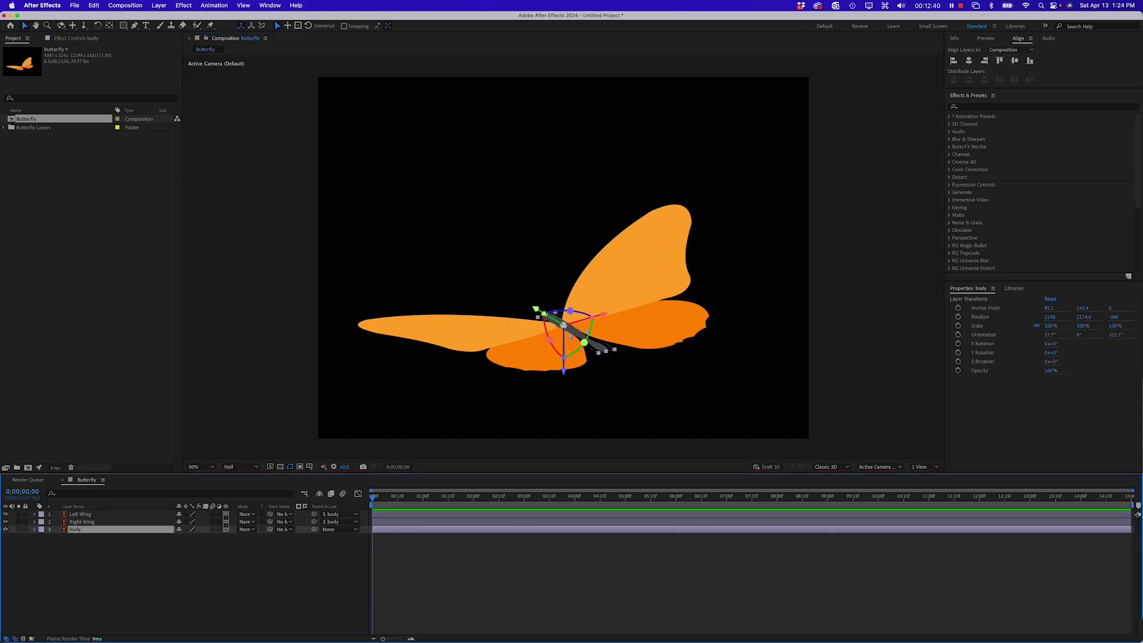
{"action": "left_click_drag", "start_coordinate": [550, 340], "coordinate": [551, 343]}
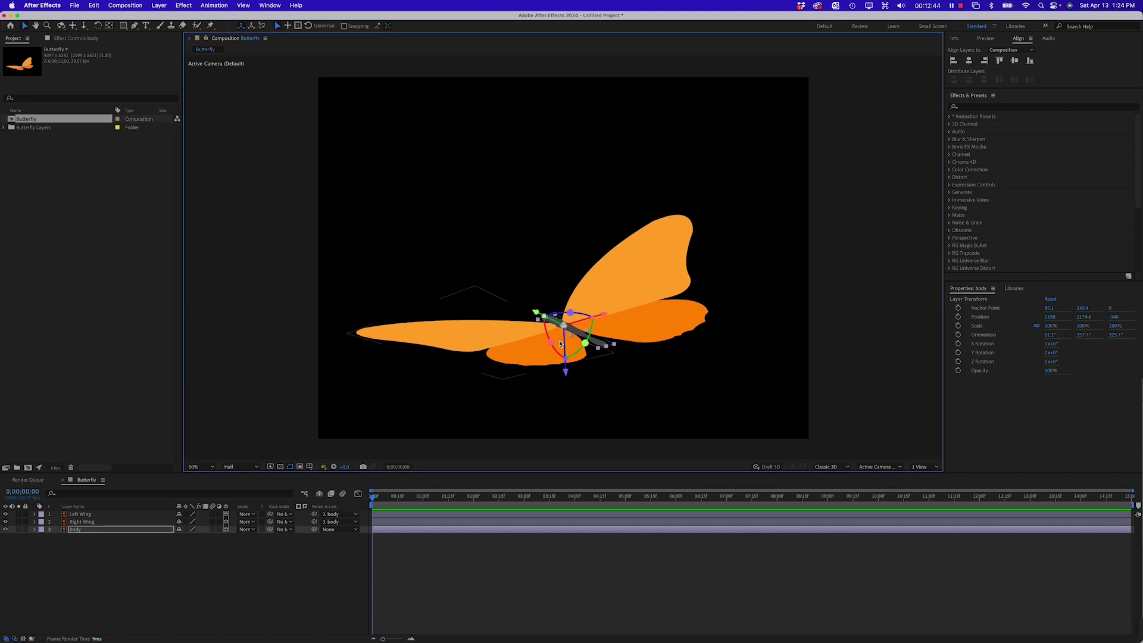
{"action": "left_click_drag", "start_coordinate": [567, 376], "coordinate": [569, 393]}
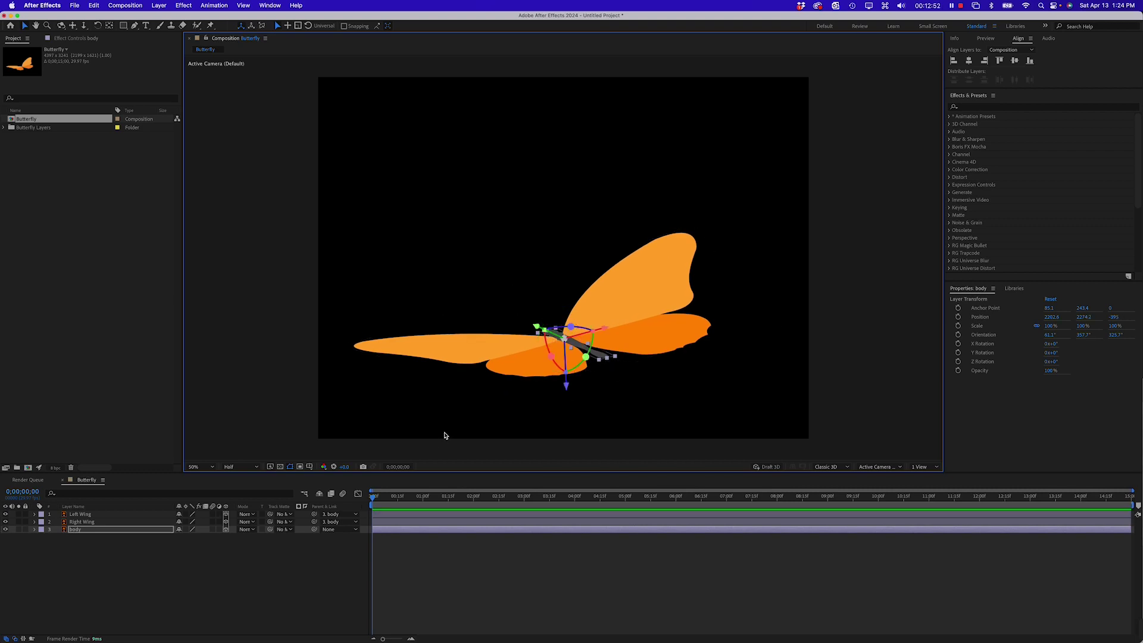
{"action": "left_click", "coordinate": [415, 574]}
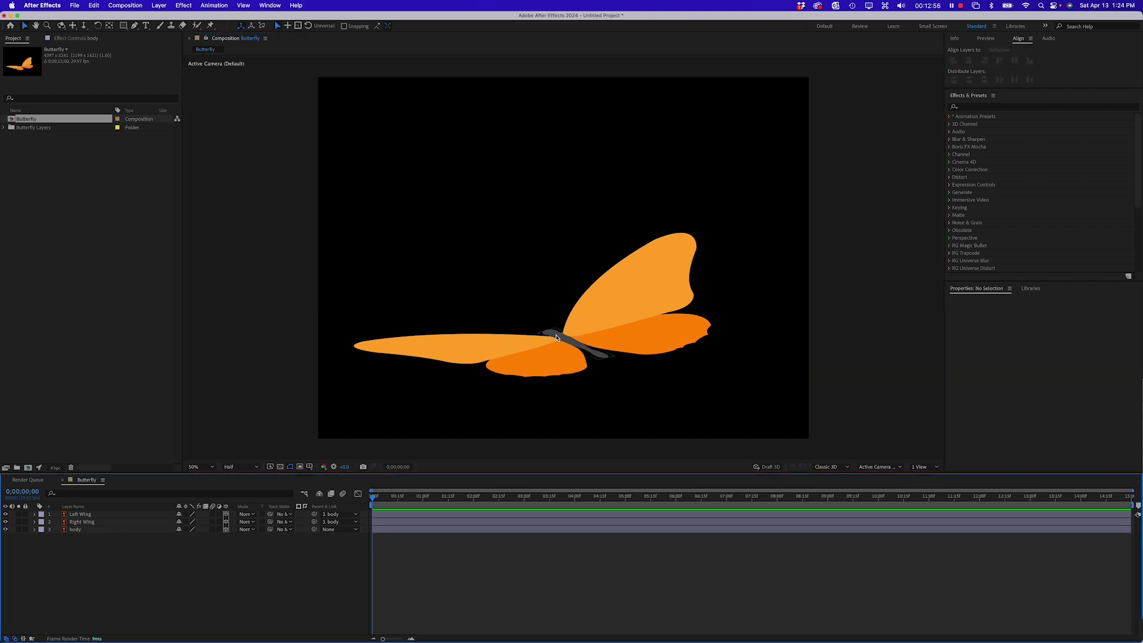
Duplicate the body layer.
{"action": "left_click", "coordinate": [556, 338]}
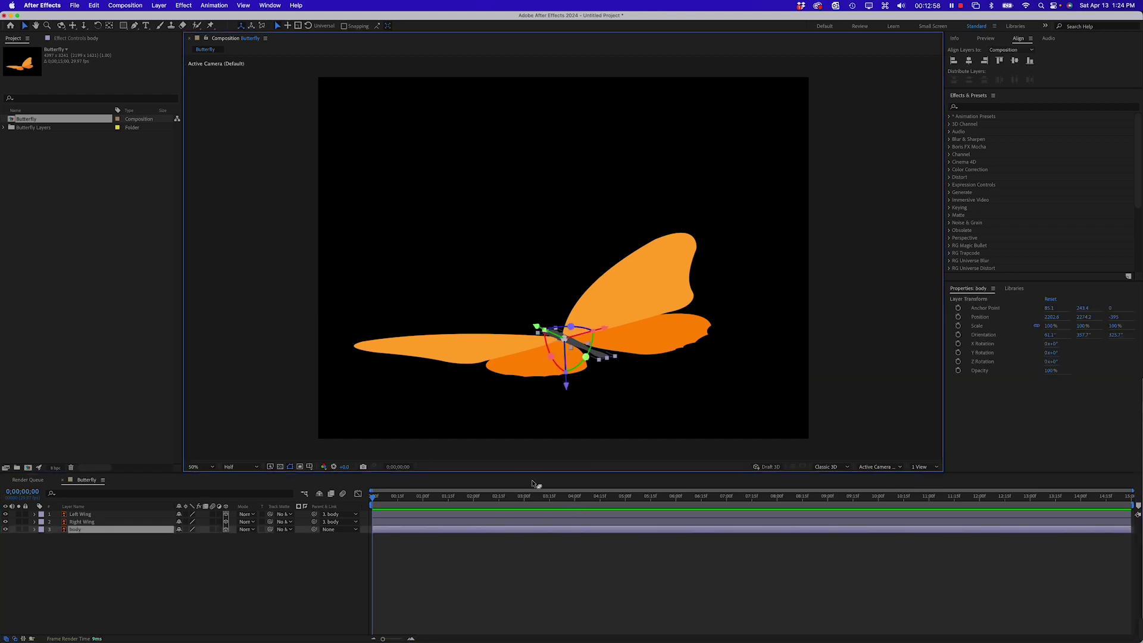
{"action": "left_click", "coordinate": [498, 607]}
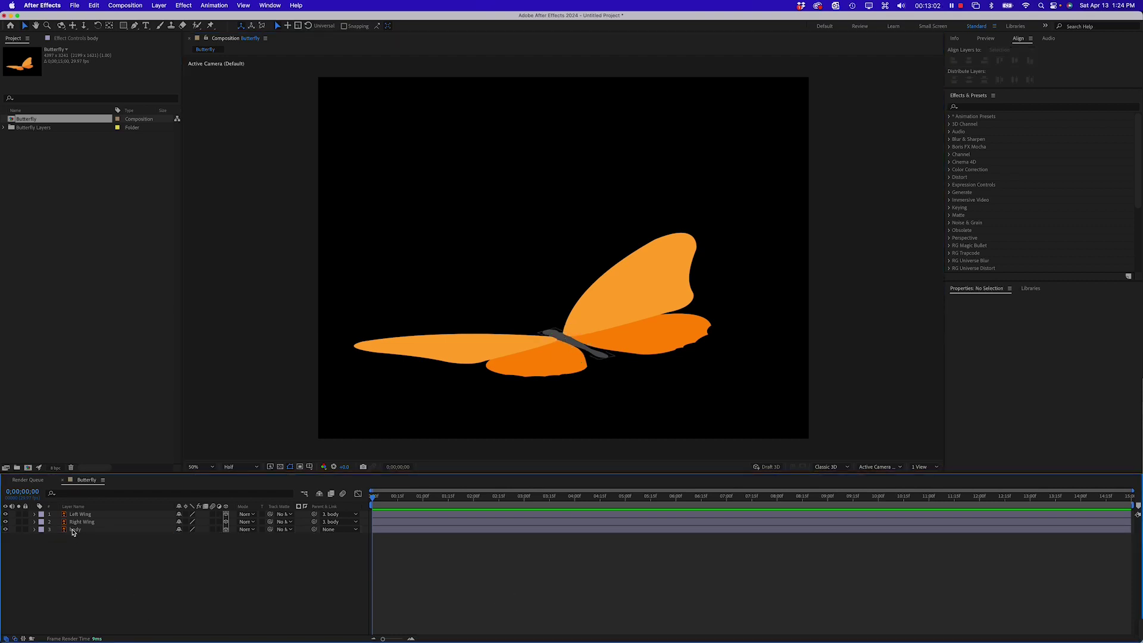
{"action": "left_click", "coordinate": [73, 529]}
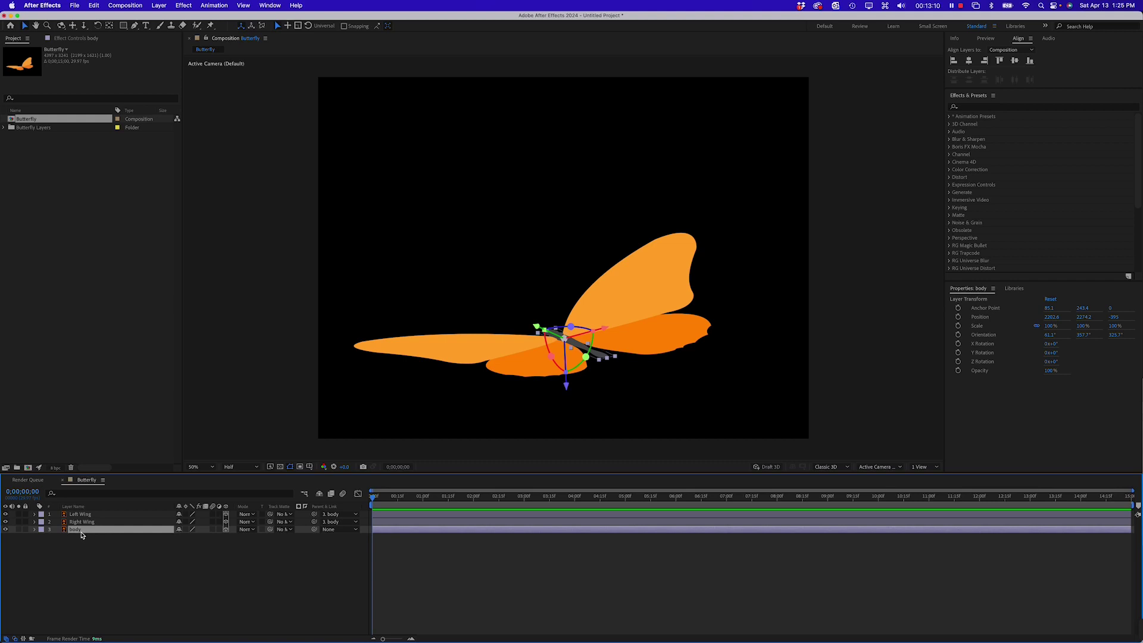
{"action": "key", "text": "super"}
{"action": "key", "text": "super+d"}
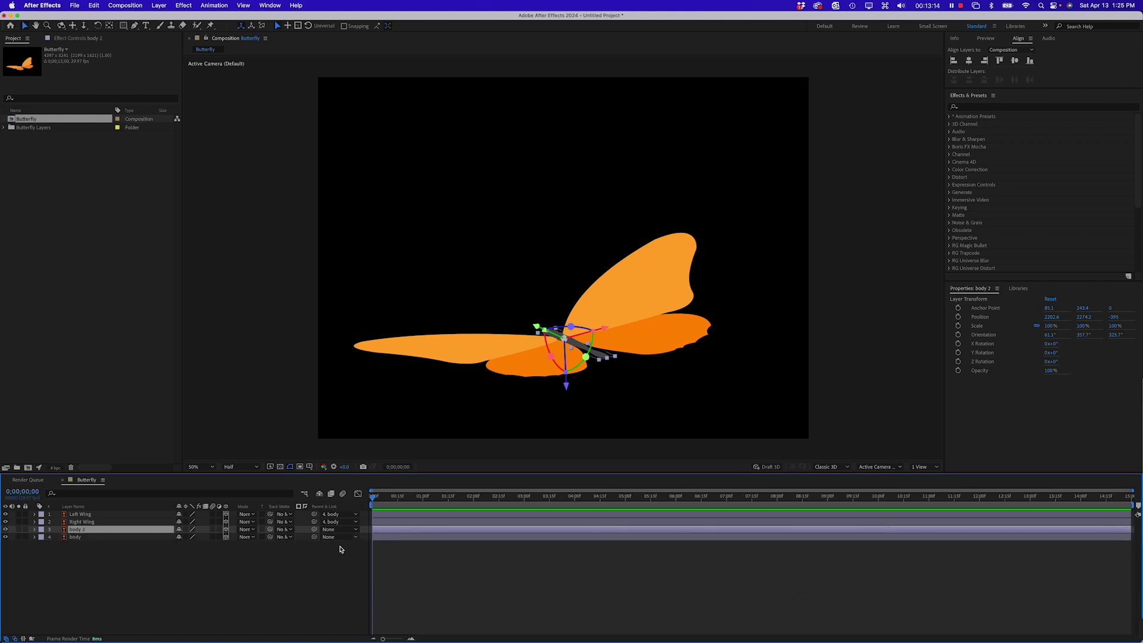
Parent the duplicated body layer to the original body layer and rotate the duplicate to a Y orientation of 90°.
{"action": "left_click", "coordinate": [329, 531]}
{"action": "left_click", "coordinate": [124, 541]}
{"action": "left_click_drag", "start_coordinate": [313, 529], "coordinate": [136, 535]}
{"action": "left_click_drag", "start_coordinate": [588, 358], "coordinate": [533, 388]}
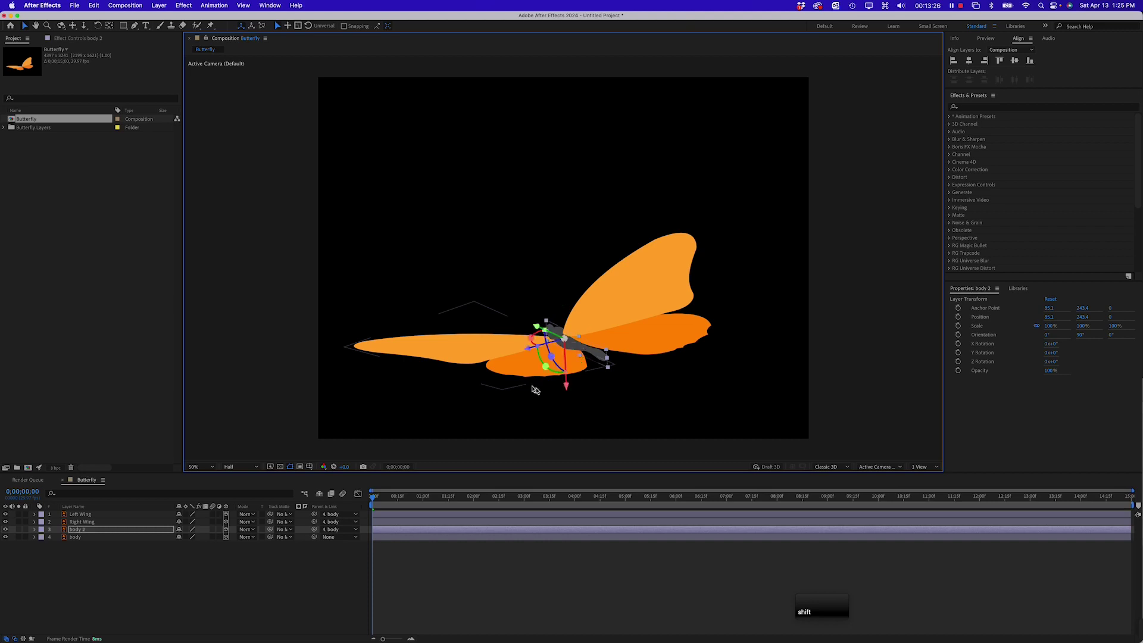
{"action": "left_click", "coordinate": [564, 432]}
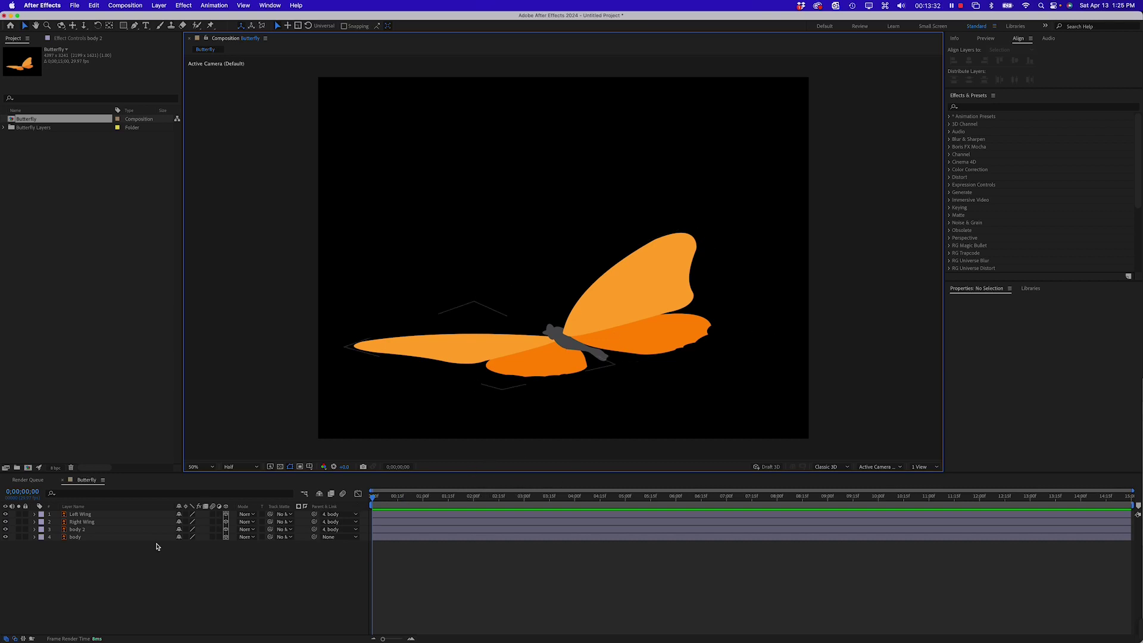
Rotate the original body layer about its Z axis to turn the whole butterfly slightly, and deselect it.
{"action": "left_click", "coordinate": [75, 537]}
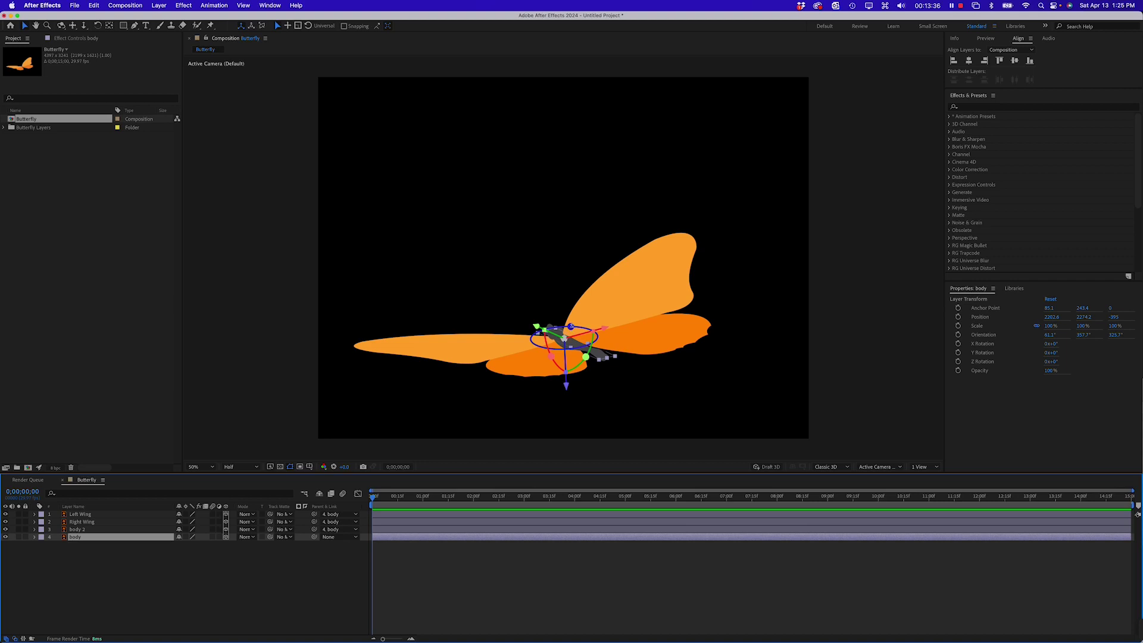
{"action": "left_click_drag", "start_coordinate": [570, 327], "coordinate": [564, 327]}
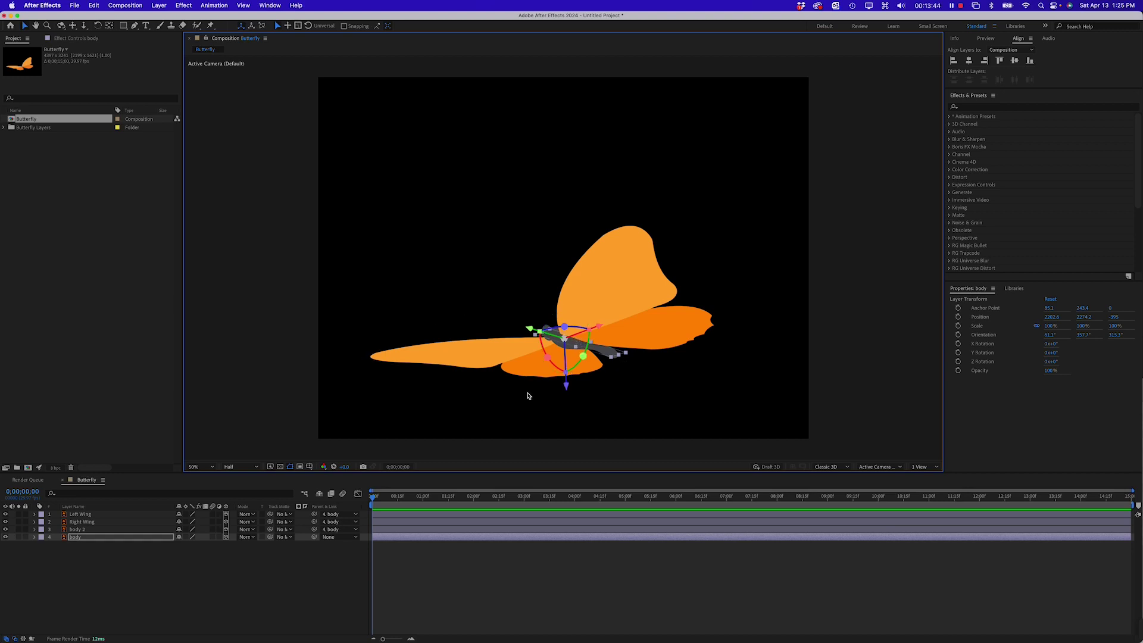
{"action": "left_click", "coordinate": [251, 361]}
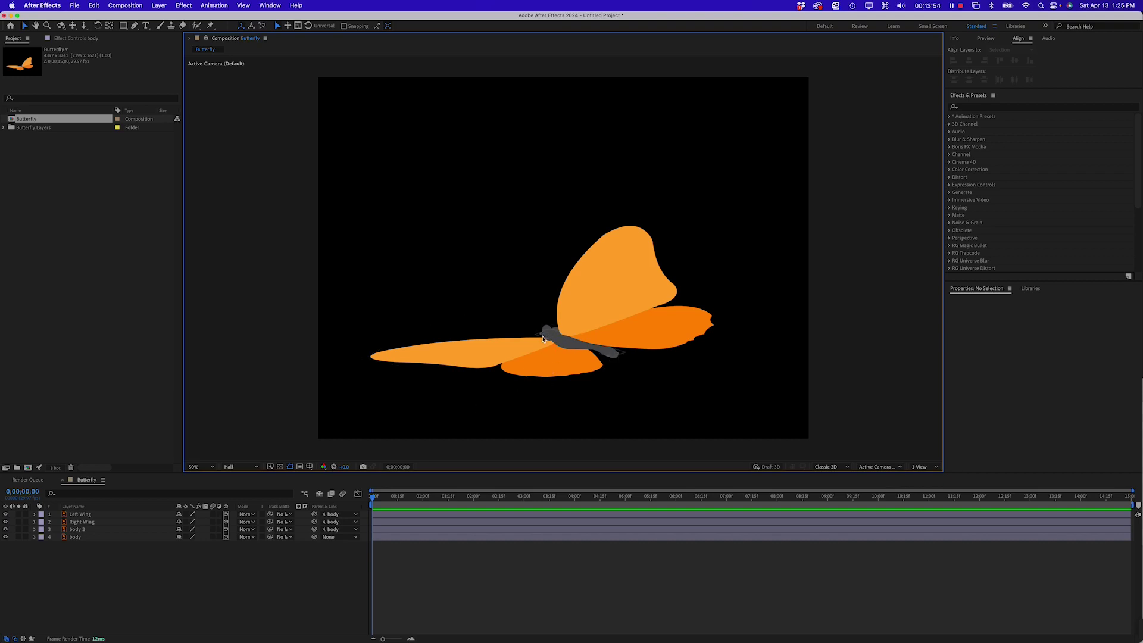
Reveal the rotation properties of the Left Wing and Right Wing layers in the timeline.
{"action": "left_click", "coordinate": [606, 326]}
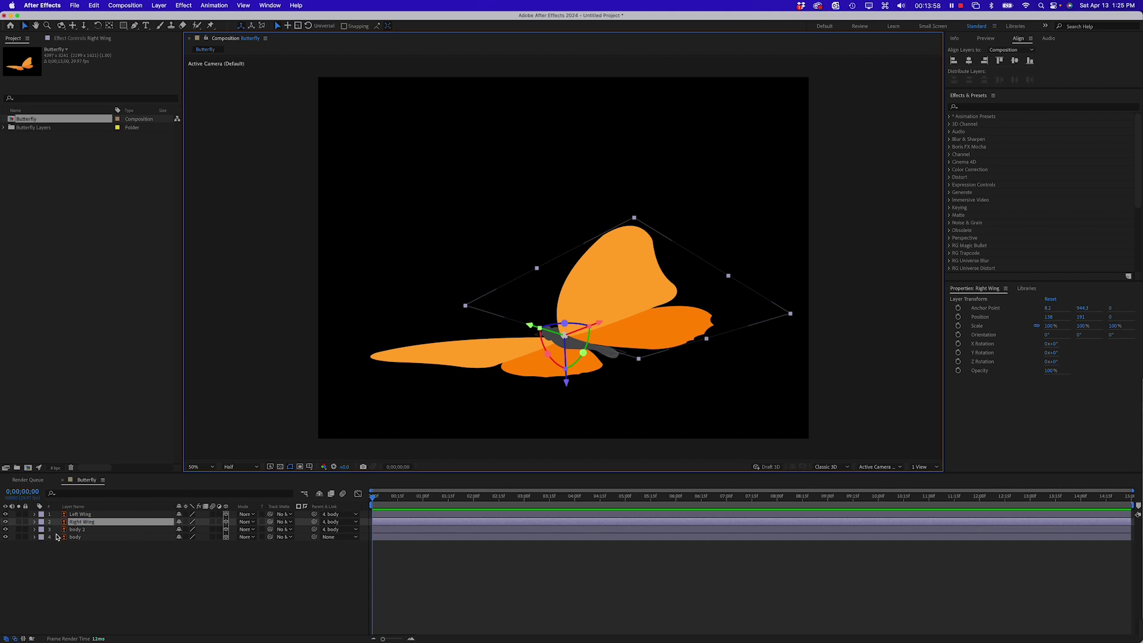
{"action": "left_click", "coordinate": [34, 528]}
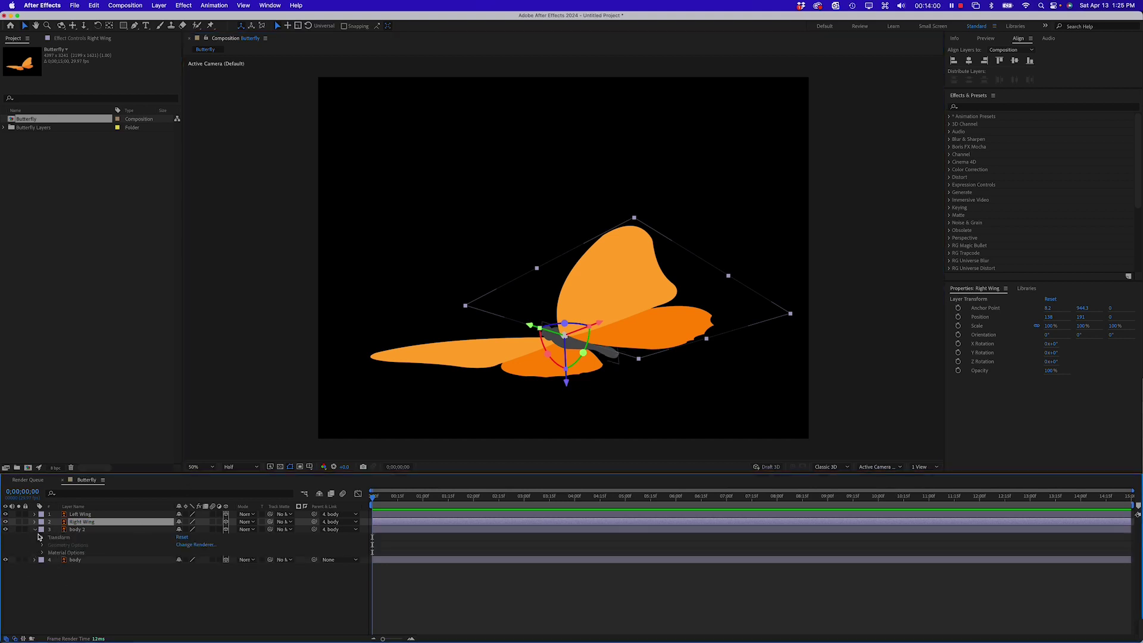
{"action": "left_click", "coordinate": [34, 529]}
{"action": "left_click", "coordinate": [58, 588]}
{"action": "left_click", "coordinate": [80, 515]}
{"action": "left_click", "coordinate": [79, 522], "text": "shift"}
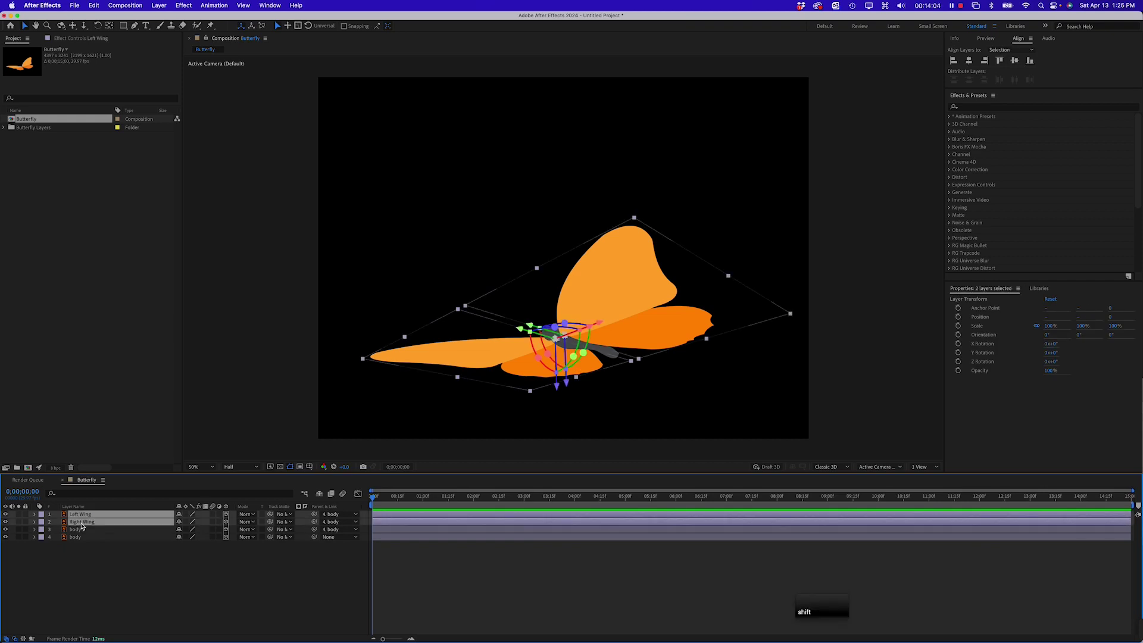
{"action": "key", "text": "r"}
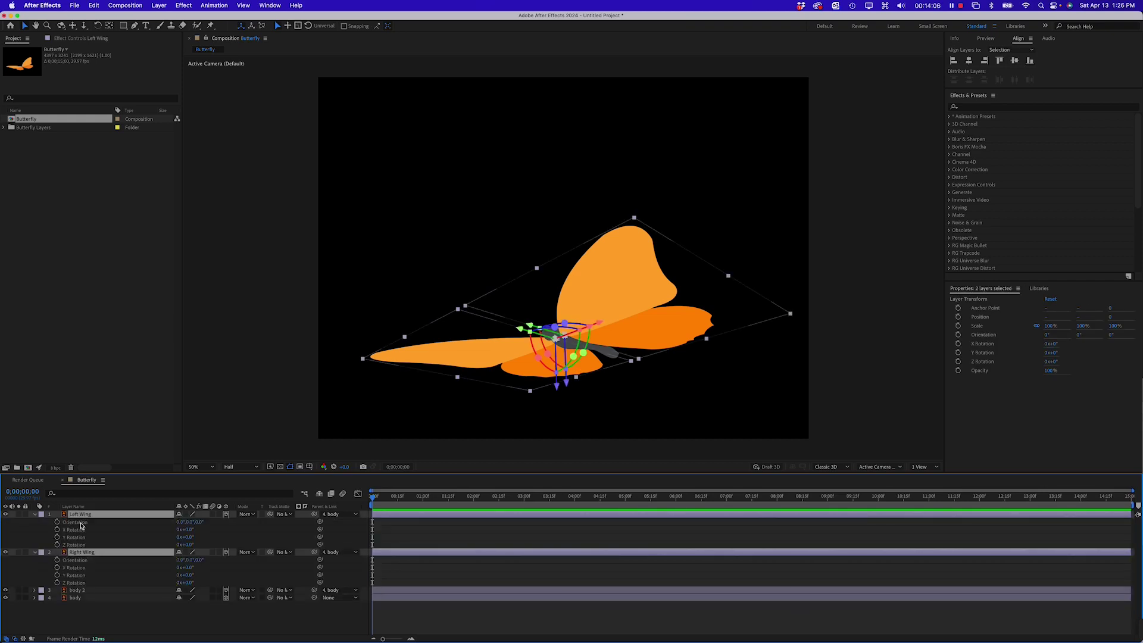
{"action": "left_click", "coordinate": [258, 345]}
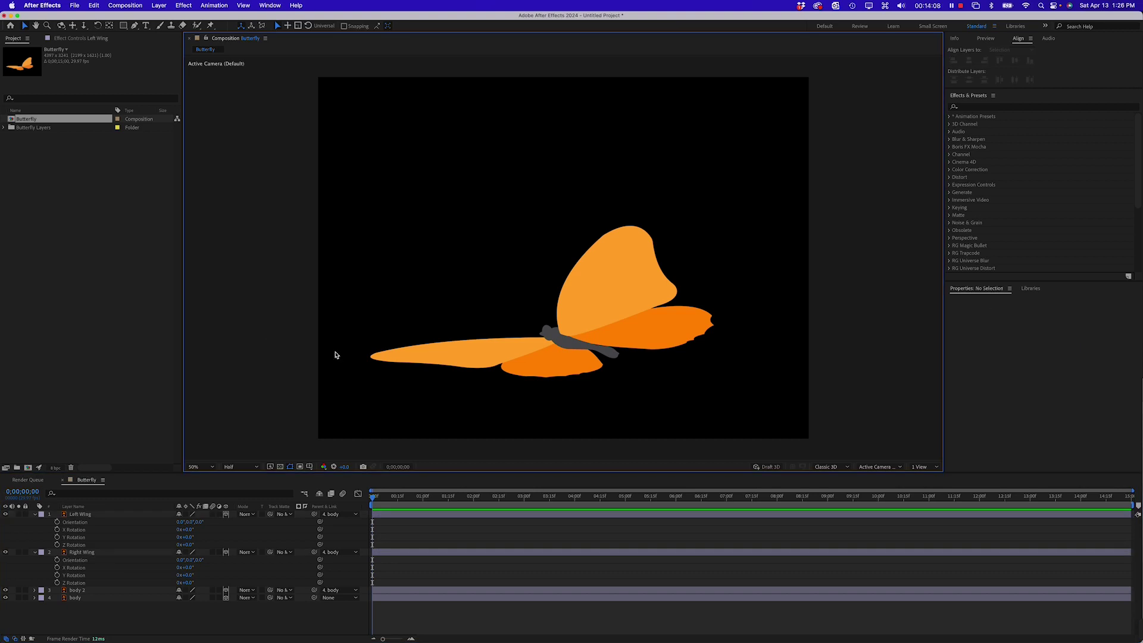
{"action": "left_click", "coordinate": [626, 314]}
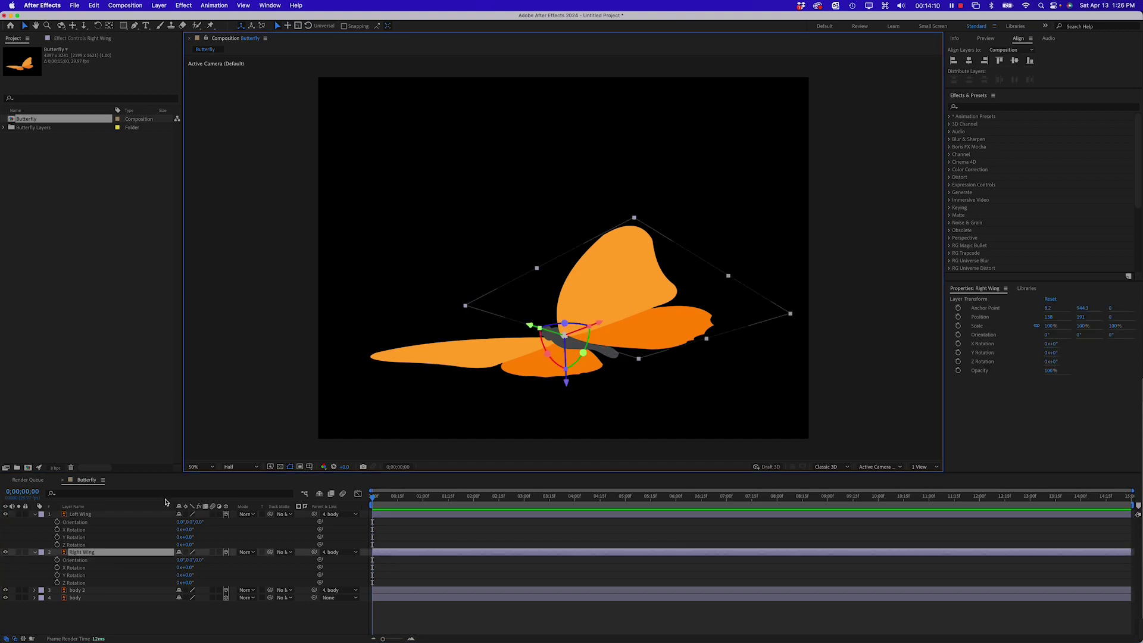
{"action": "mouse_move", "coordinate": [186, 537]}
{"action": "left_mouse_down"}
{"action": "mouse_move", "coordinate": [200, 536]}
{"action": "mouse_move", "coordinate": [186, 529]}
{"action": "left_mouse_up"}
{"action": "key", "text": "super+z"}
{"action": "key", "text": "super+z"}
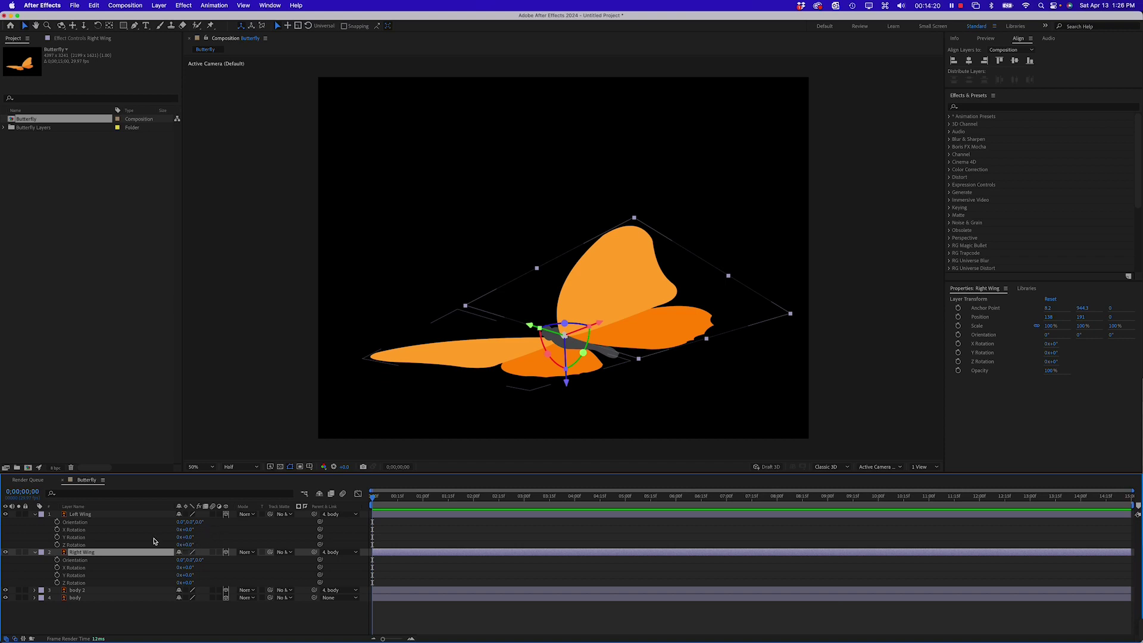
{"action": "left_click_drag", "start_coordinate": [185, 544], "coordinate": [165, 543]}
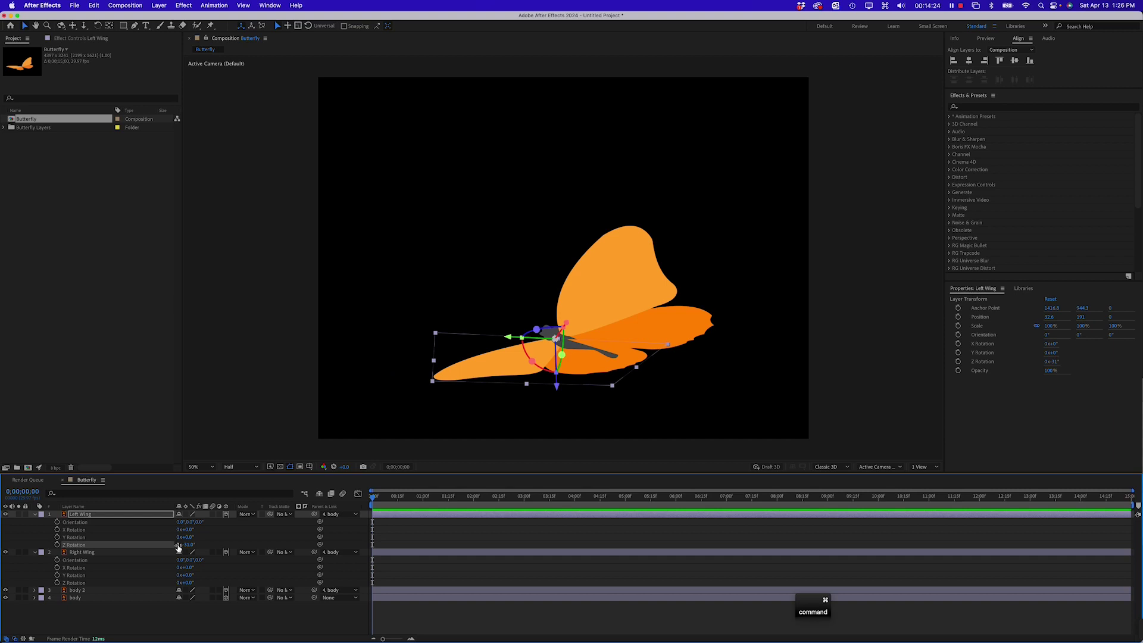
{"action": "key", "text": "super+z"}
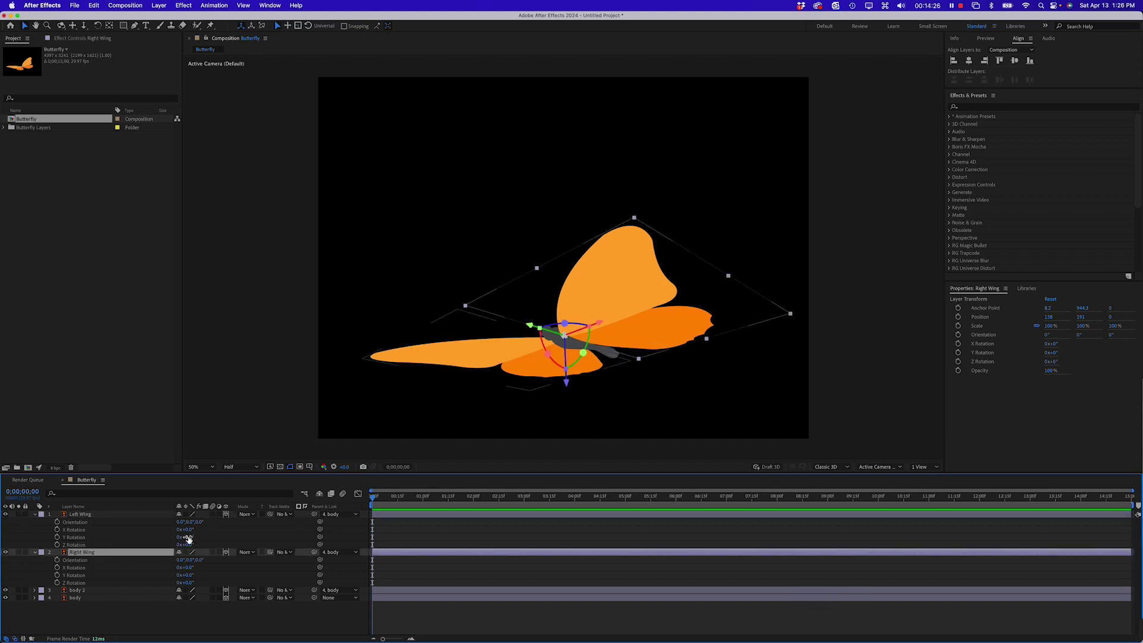
Set the Left Wing's Y Rotation to -16° and start keyframing it at 0 seconds.
{"action": "left_click_drag", "start_coordinate": [188, 539], "coordinate": [181, 537]}
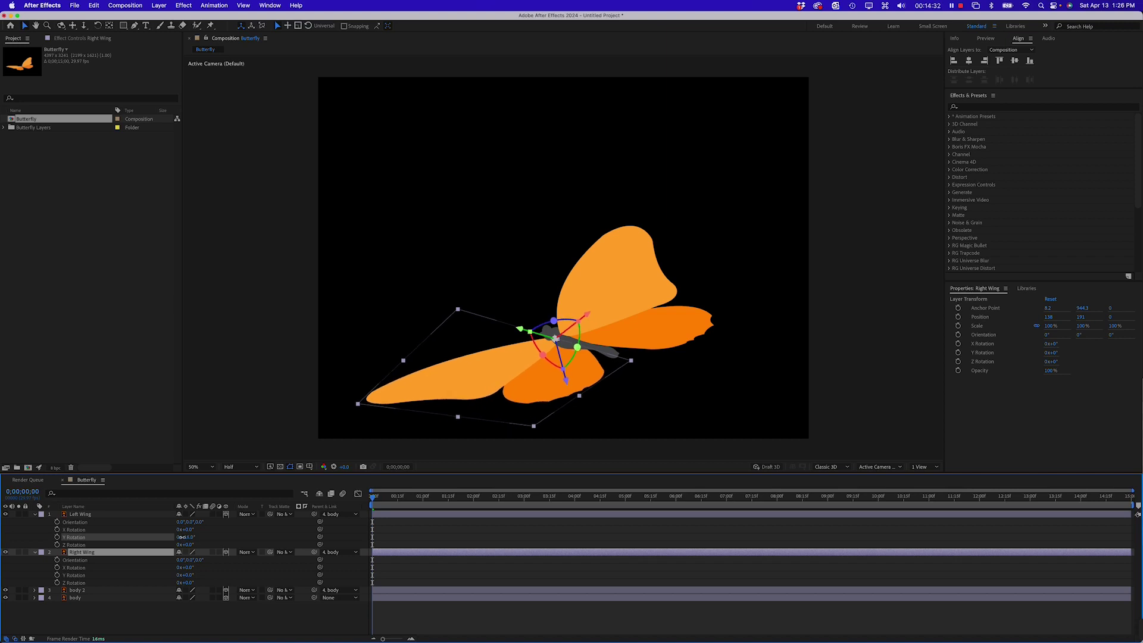
{"action": "left_click_drag", "start_coordinate": [182, 537], "coordinate": [183, 538]}
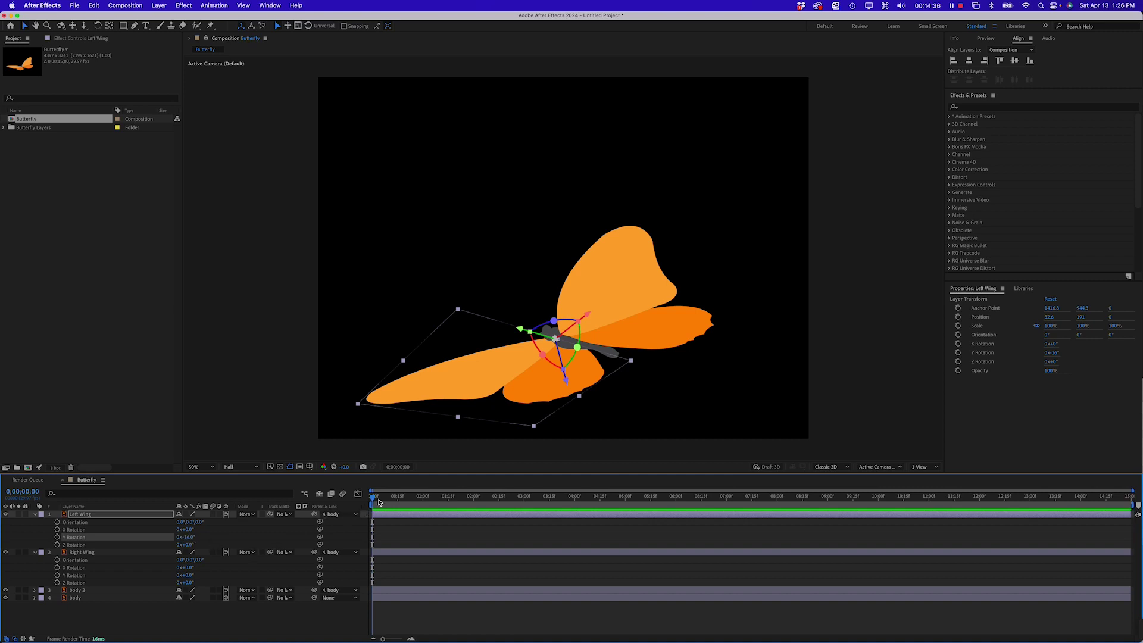
{"action": "left_click", "coordinate": [57, 538]}
Set the Right Wing's Y Rotation to 16° with a keyframe at 0 seconds, and move the current time to 1 second.
{"action": "left_click", "coordinate": [86, 554]}
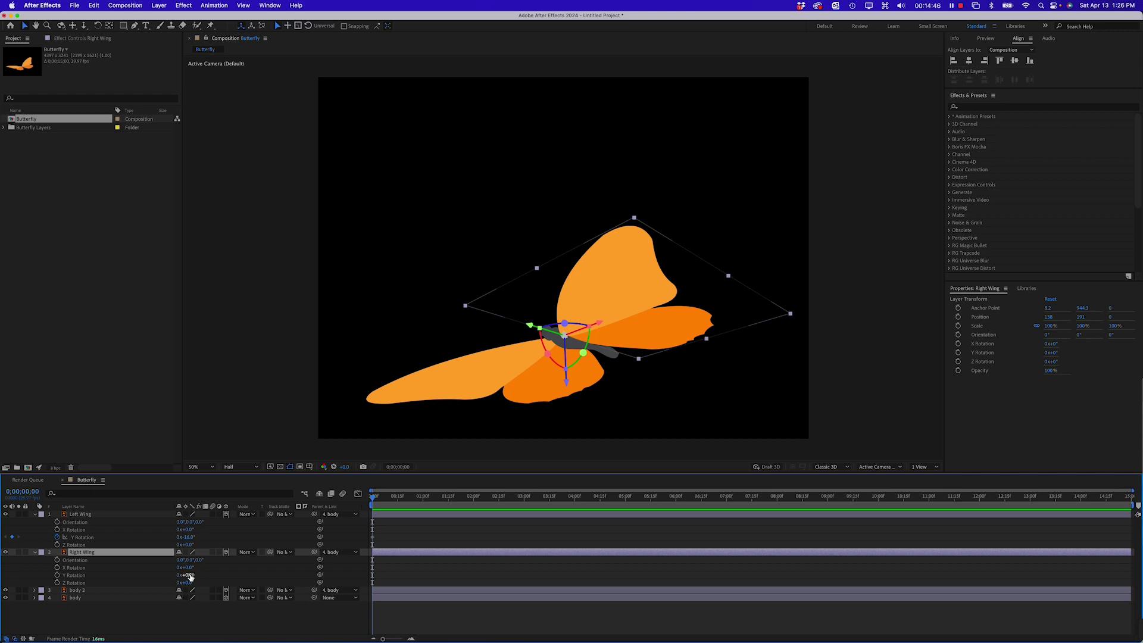
{"action": "left_click_drag", "start_coordinate": [189, 575], "coordinate": [197, 575]}
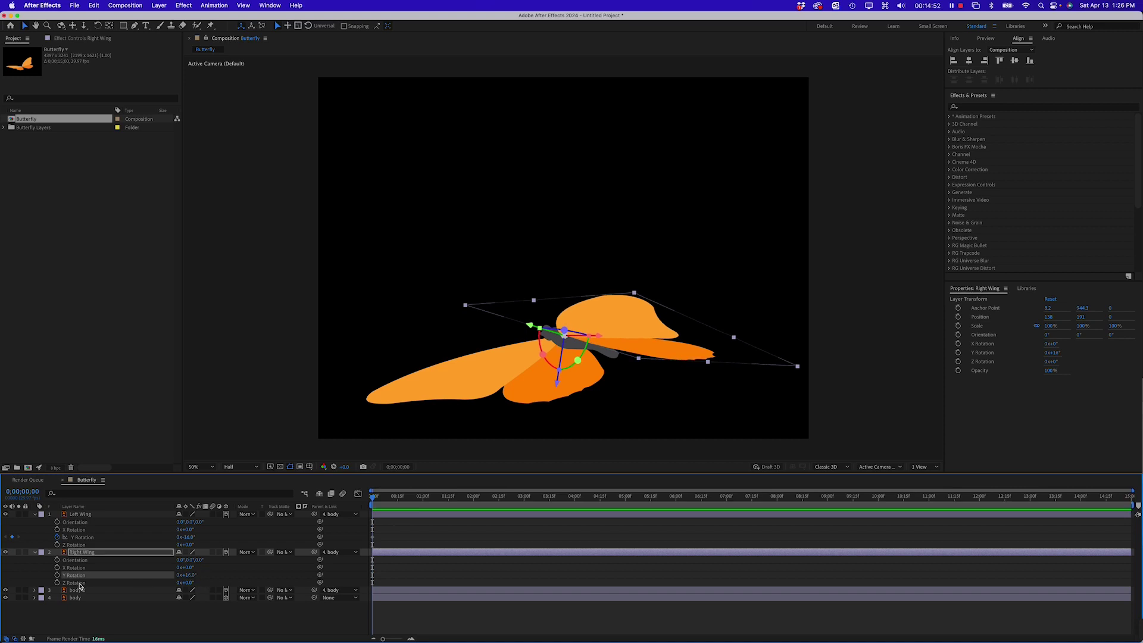
{"action": "left_click", "coordinate": [57, 574]}
{"action": "left_click_drag", "start_coordinate": [372, 501], "coordinate": [424, 512]}
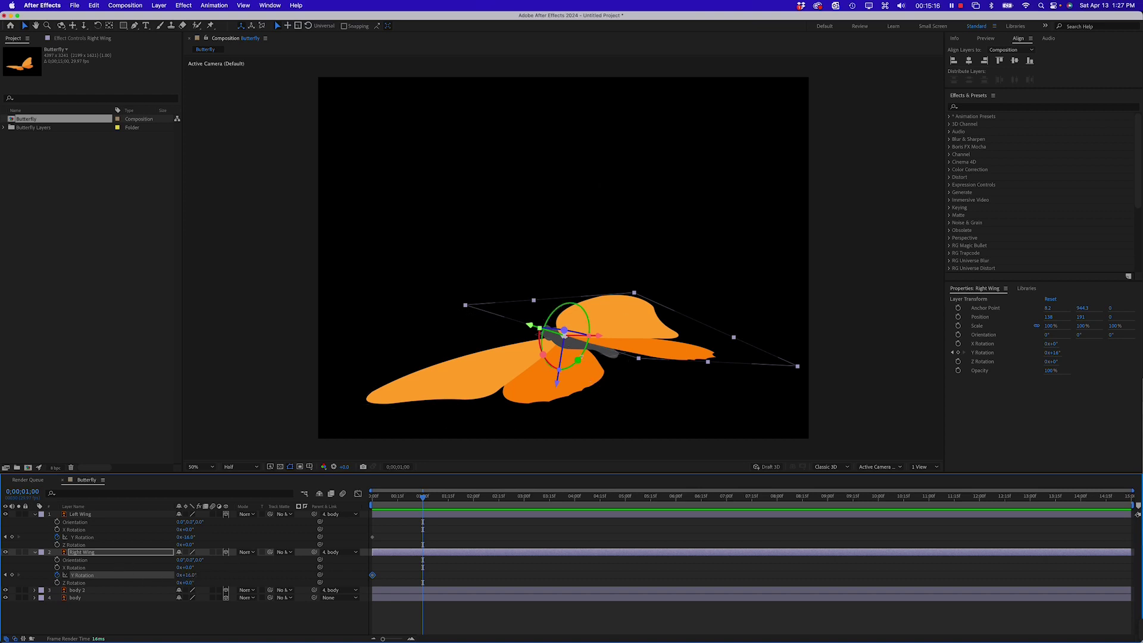
{"action": "left_click_drag", "start_coordinate": [577, 360], "coordinate": [589, 327]}
{"action": "left_click", "coordinate": [530, 375]}
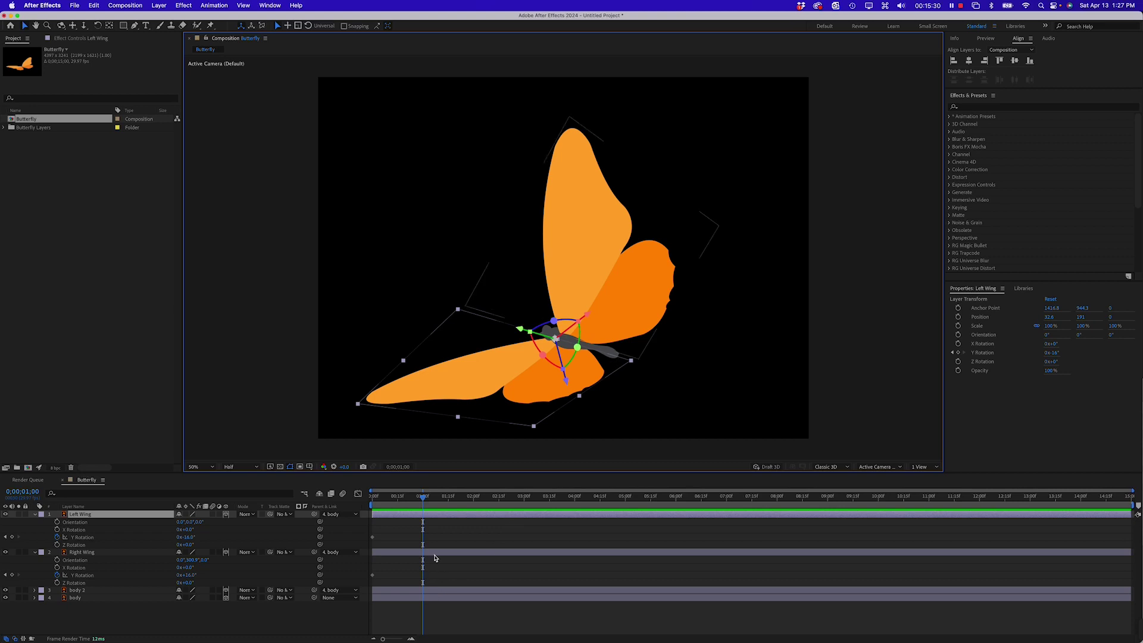
{"action": "key", "text": "super+z"}
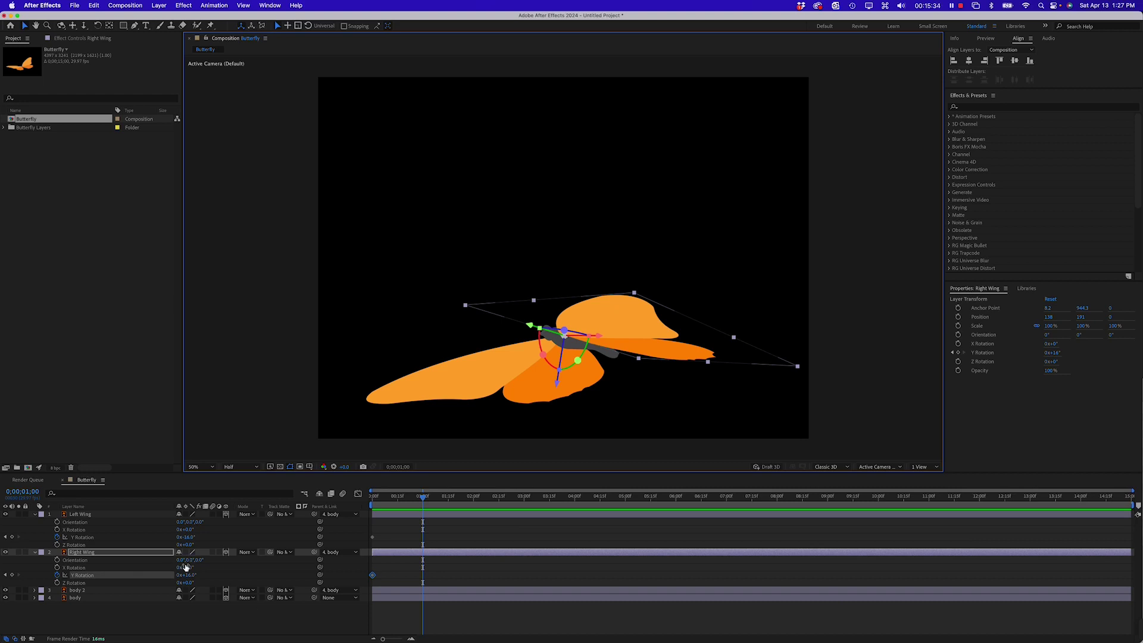
Keyframe both wings raised at 1 second, with Y Rotation about -43° on the Right Wing and 46° on the Left Wing.
{"action": "left_click_drag", "start_coordinate": [189, 577], "coordinate": [164, 576]}
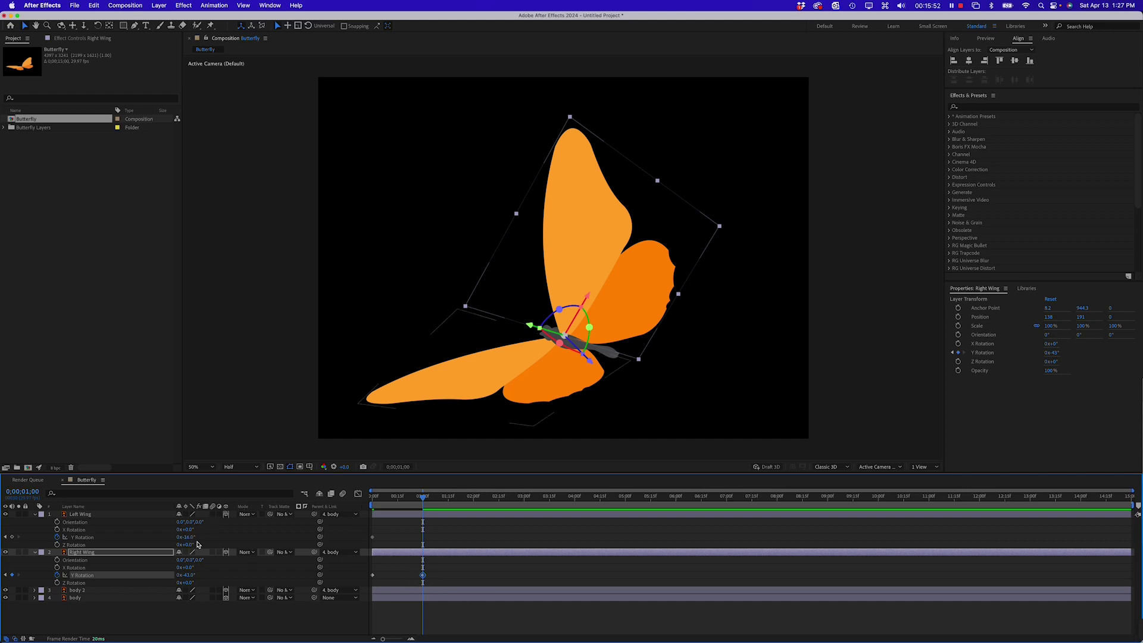
{"action": "left_click_drag", "start_coordinate": [191, 539], "coordinate": [218, 538]}
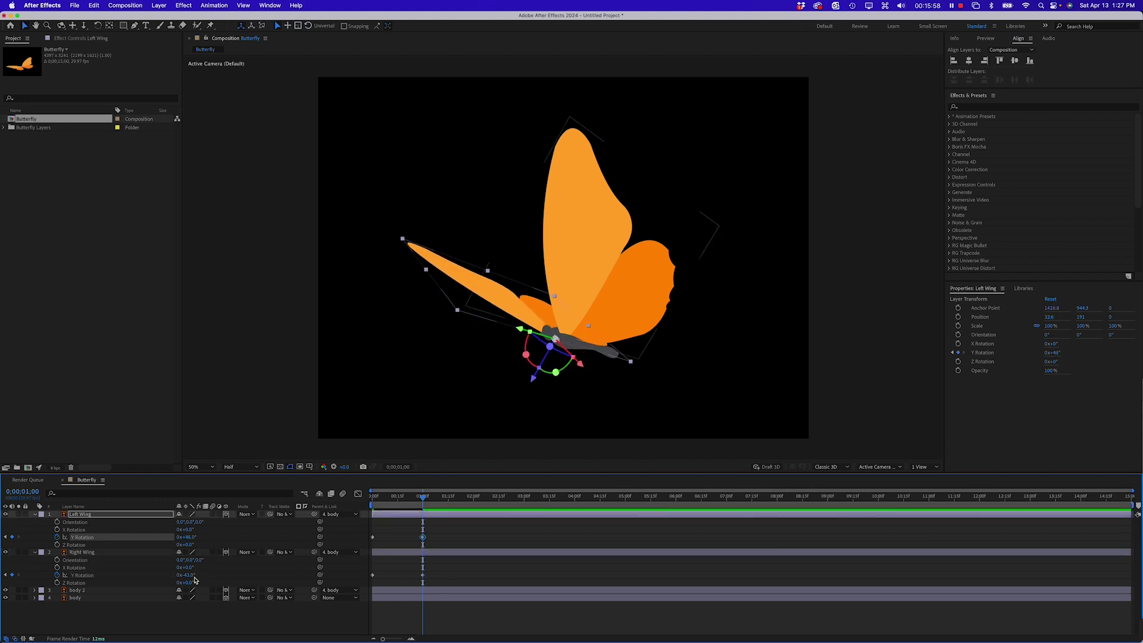
{"action": "left_click", "coordinate": [188, 575]}
{"action": "type", "text": "46"}
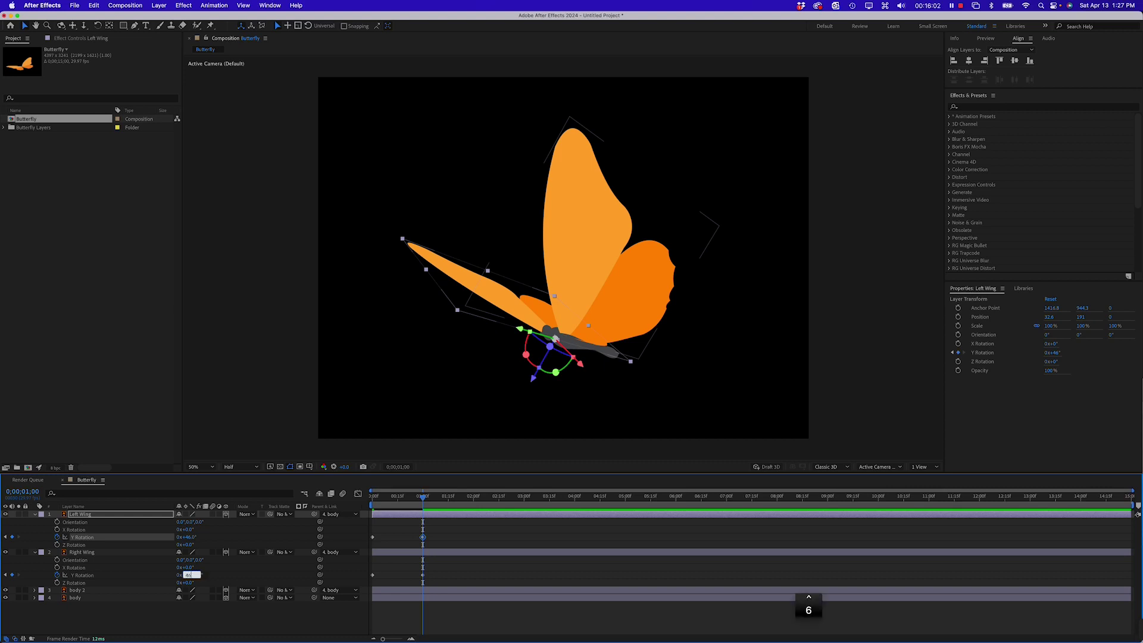
{"action": "left_click", "coordinate": [400, 402]}
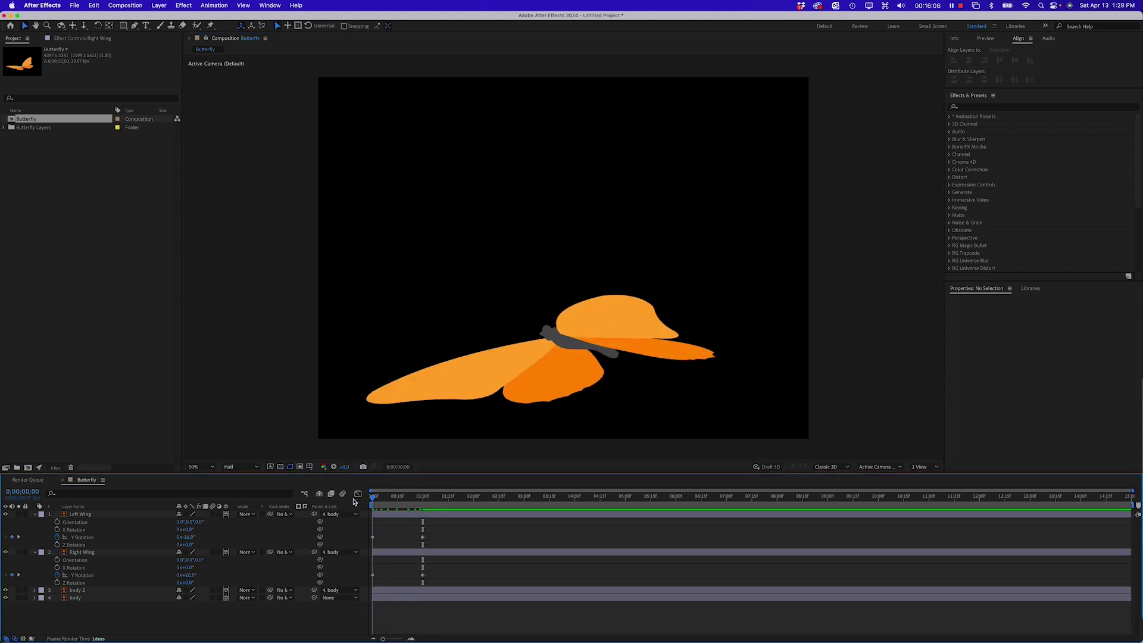
{"action": "key", "text": "super+z"}
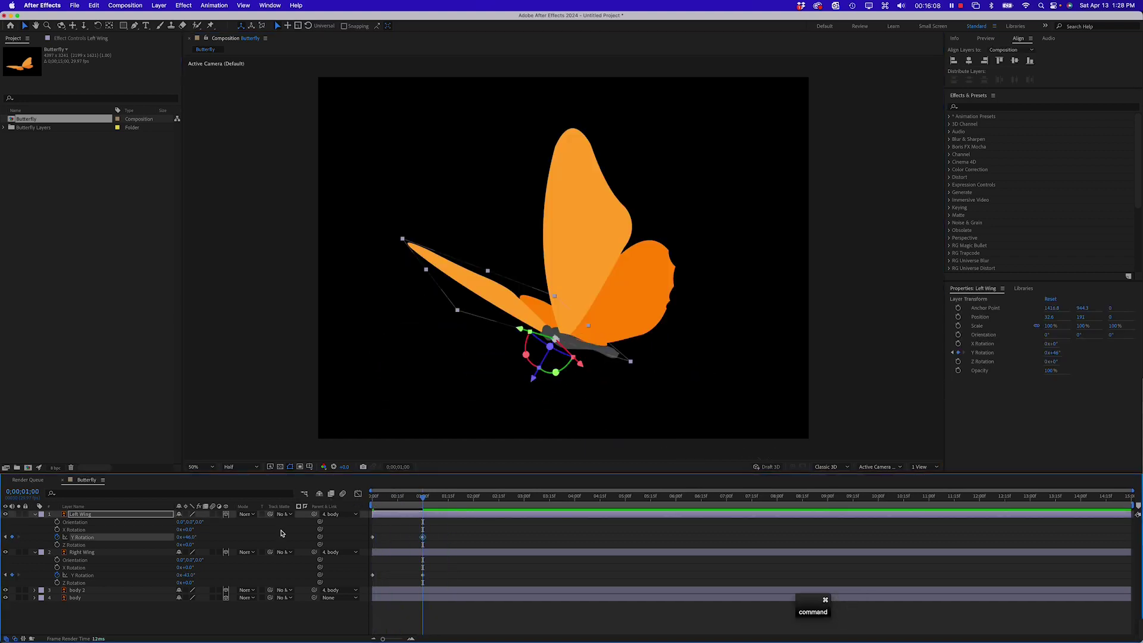
Set the Right Wing's Y Rotation at 1 second to -46°, mirroring the Left Wing.
{"action": "left_click", "coordinate": [187, 576]}
{"action": "type", "text": "4"}
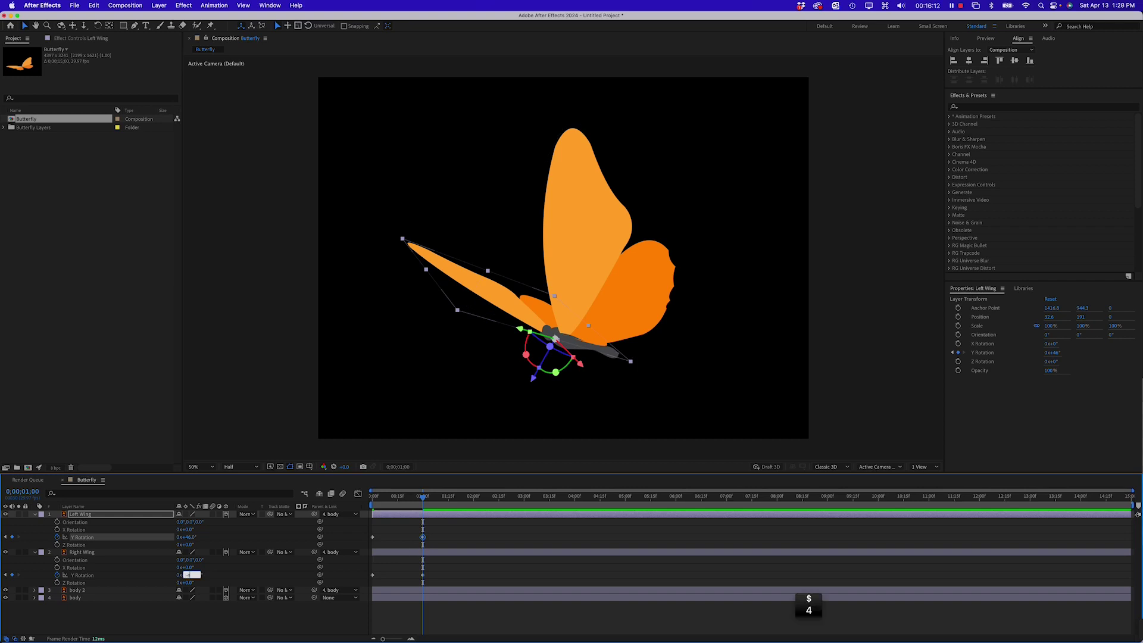
{"action": "type", "text": "6"}
{"action": "key", "text": "Return"}
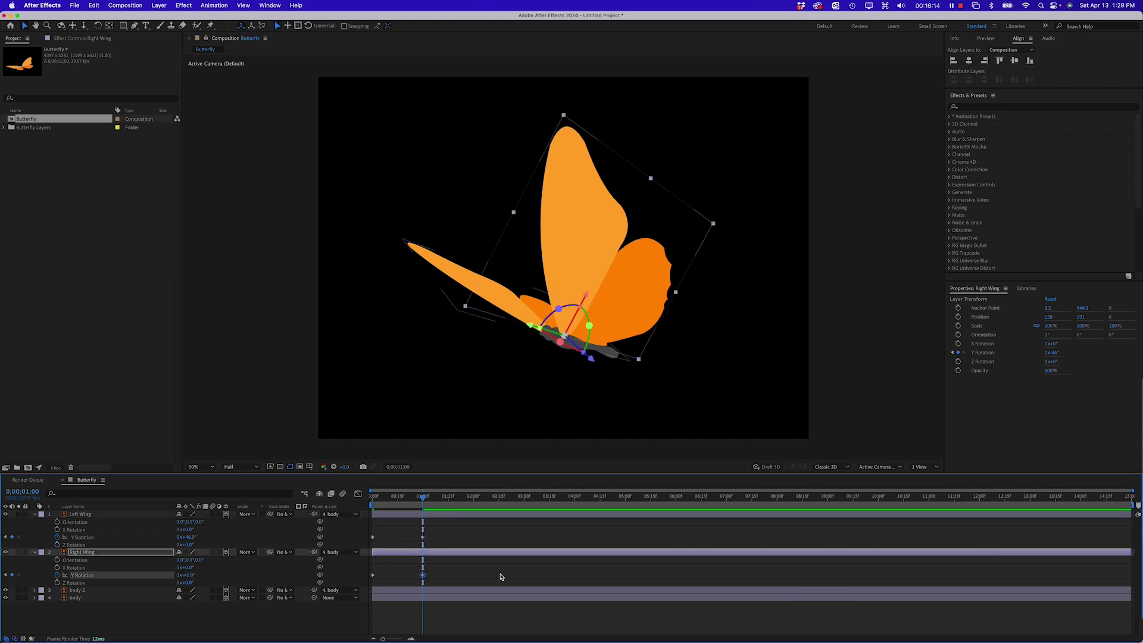
Show the composition in 4 Views and set the Y Rotation at 1 second to -54° on the Right Wing and 54° on the Left Wing.
{"action": "left_click", "coordinate": [932, 469]}
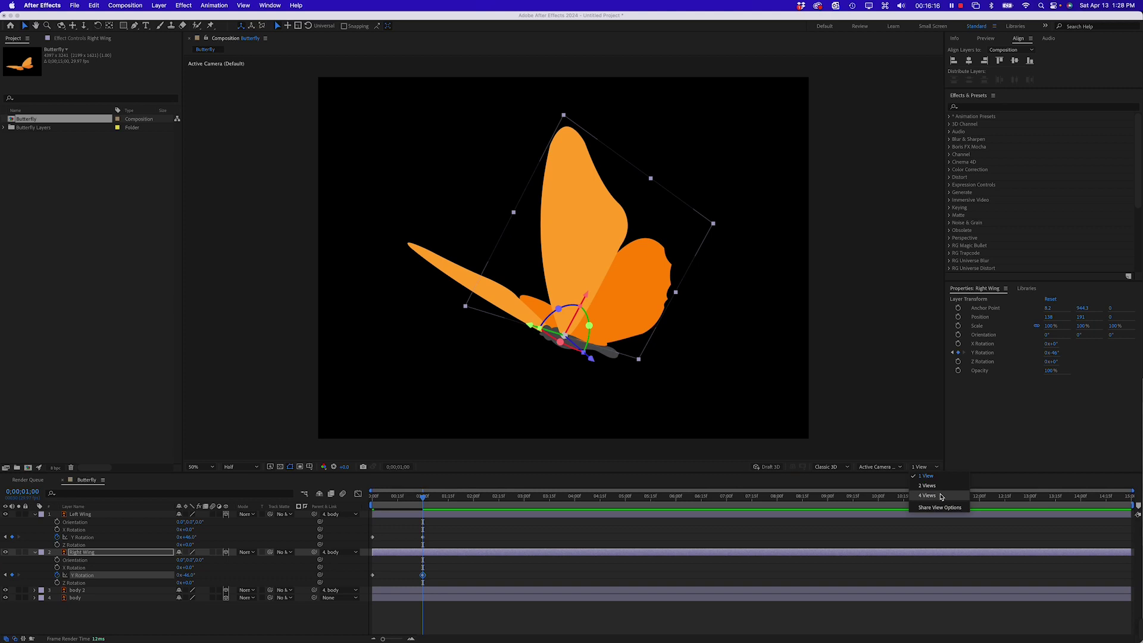
{"action": "left_click", "coordinate": [928, 496]}
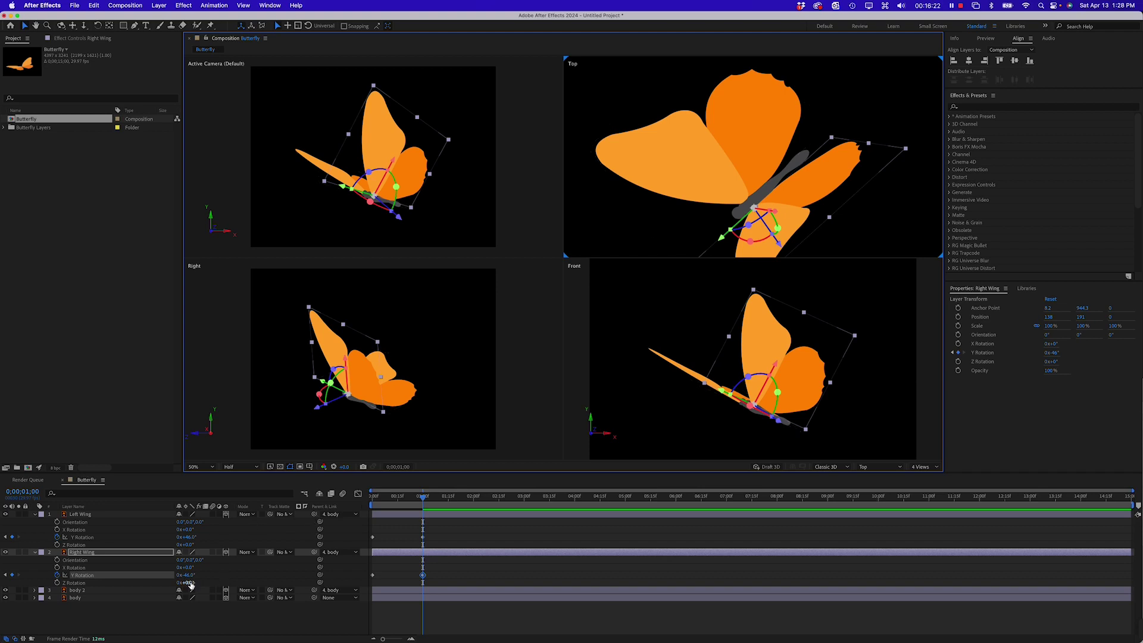
{"action": "left_click_drag", "start_coordinate": [190, 576], "coordinate": [180, 575]}
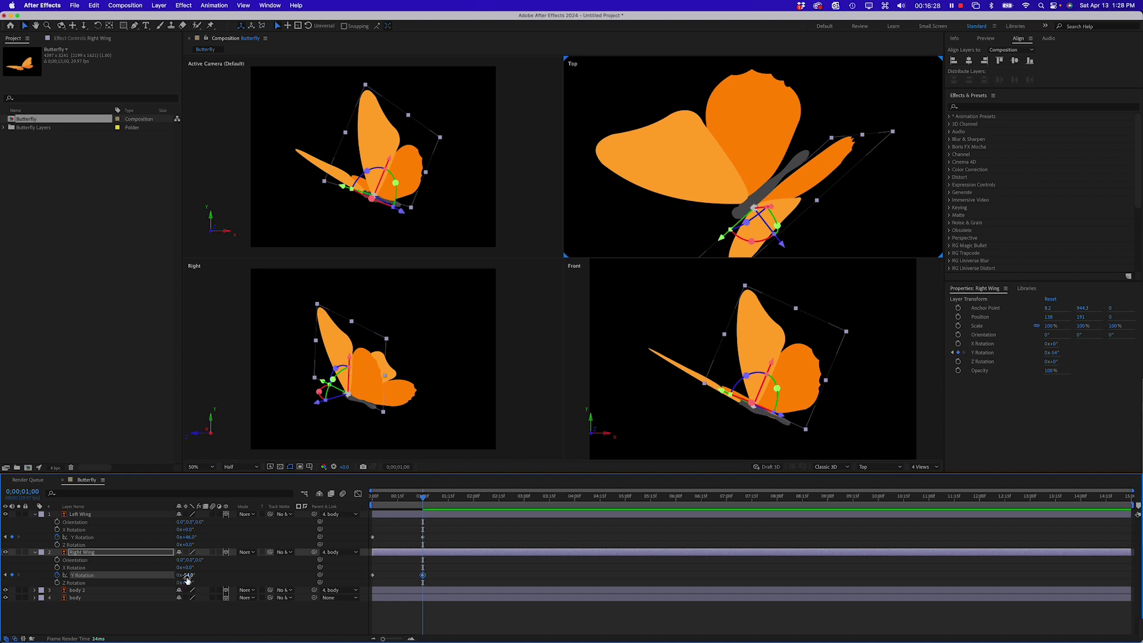
{"action": "left_click_drag", "start_coordinate": [188, 537], "coordinate": [194, 536]}
{"action": "left_click", "coordinate": [194, 536]}
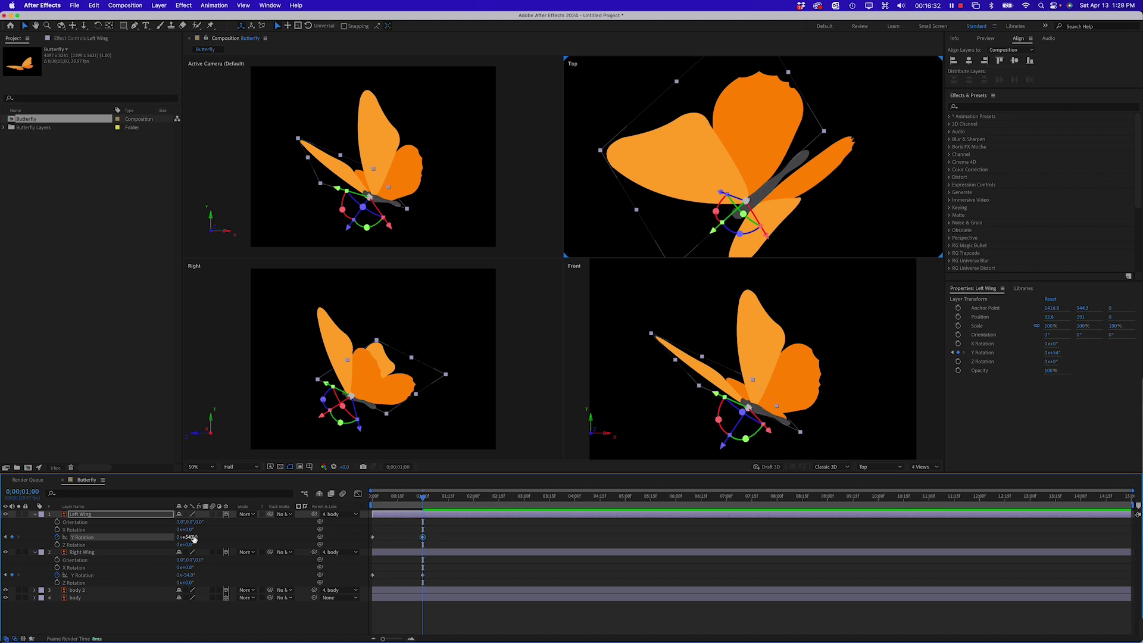
Preview the wing flap from the start of the composition.
{"action": "left_click_drag", "start_coordinate": [408, 496], "coordinate": [459, 506]}
{"action": "left_click_drag", "start_coordinate": [398, 495], "coordinate": [340, 494]}
{"action": "key", "text": "space"}
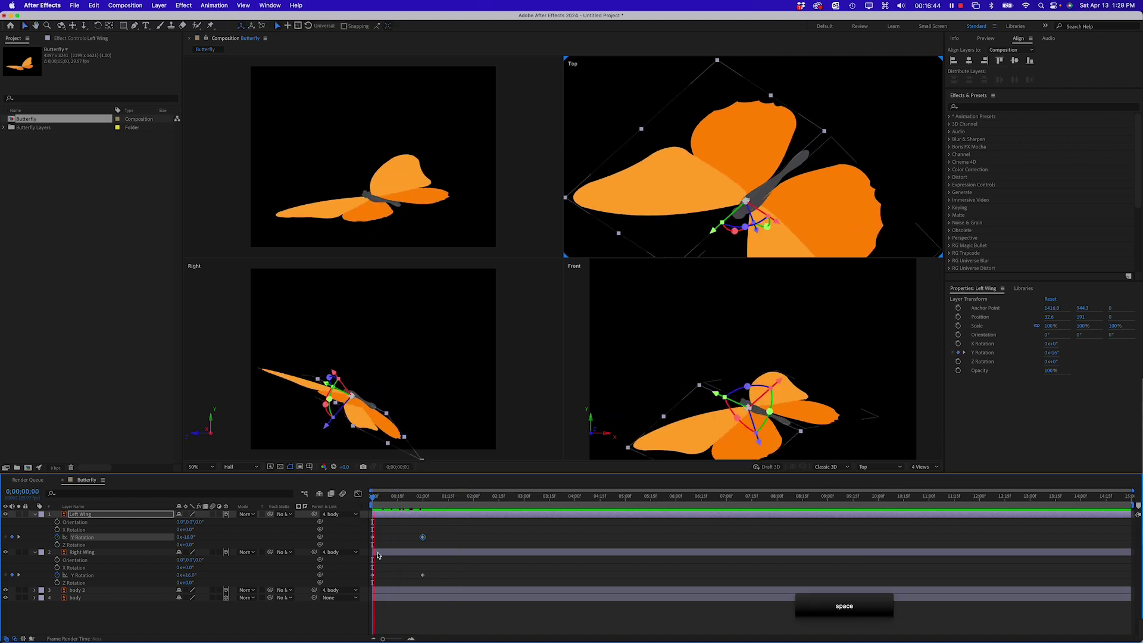
{"action": "key", "text": "space"}
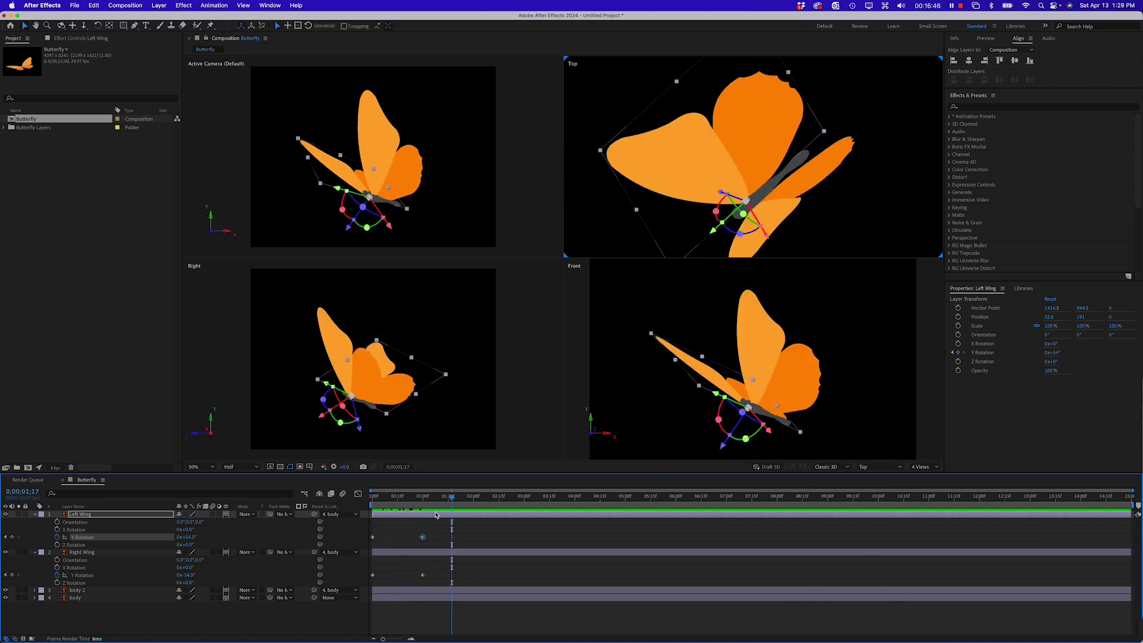
Copy the Left Wing's two Y Rotation keyframes and paste them at 2, 4, 6 and 8 seconds.
{"action": "left_click_drag", "start_coordinate": [443, 527], "coordinate": [373, 543]}
{"action": "left_click_drag", "start_coordinate": [372, 542], "coordinate": [373, 542]}
{"action": "left_click_drag", "start_coordinate": [453, 498], "coordinate": [475, 504]}
{"action": "key", "text": "super+v"}
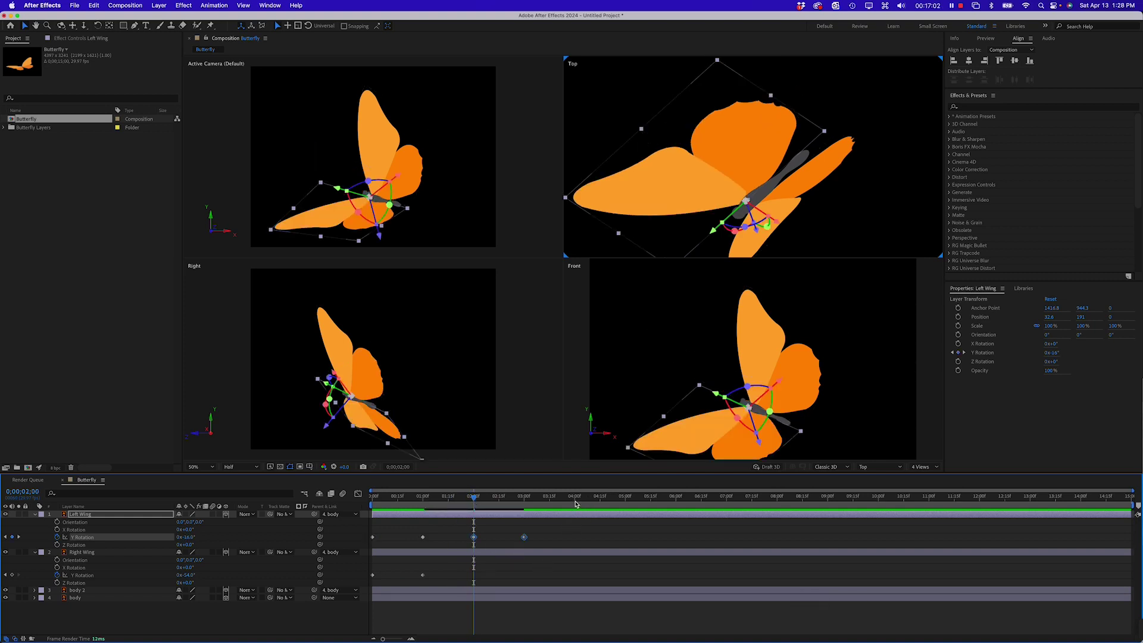
{"action": "left_click", "coordinate": [575, 504]}
{"action": "key", "text": "super+v"}
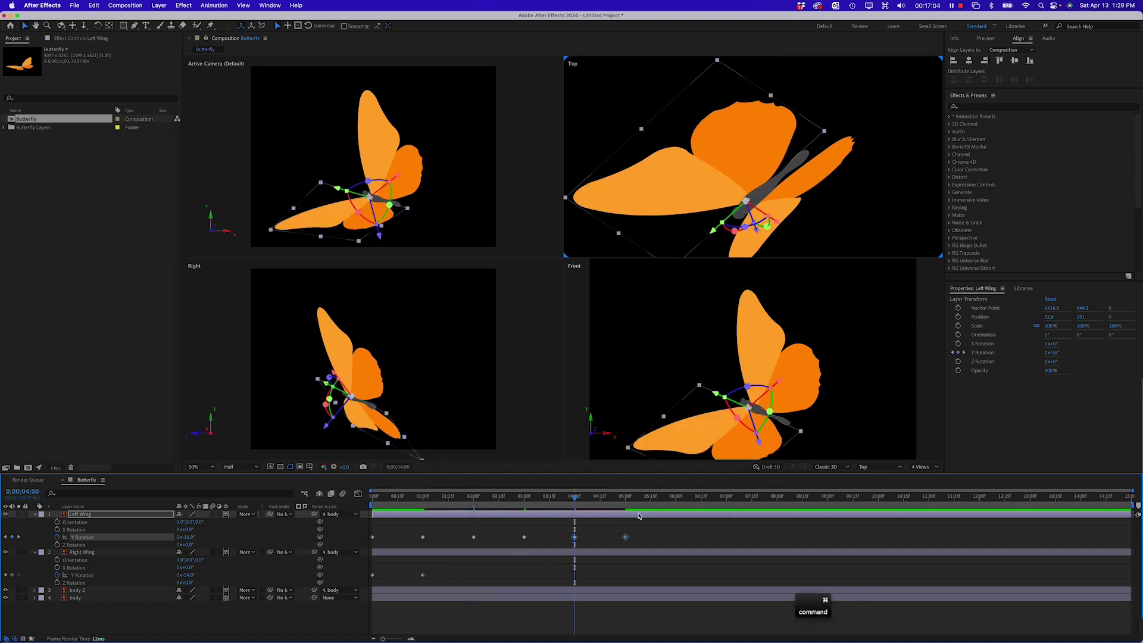
{"action": "left_click", "coordinate": [678, 505]}
{"action": "key", "text": "super+v"}
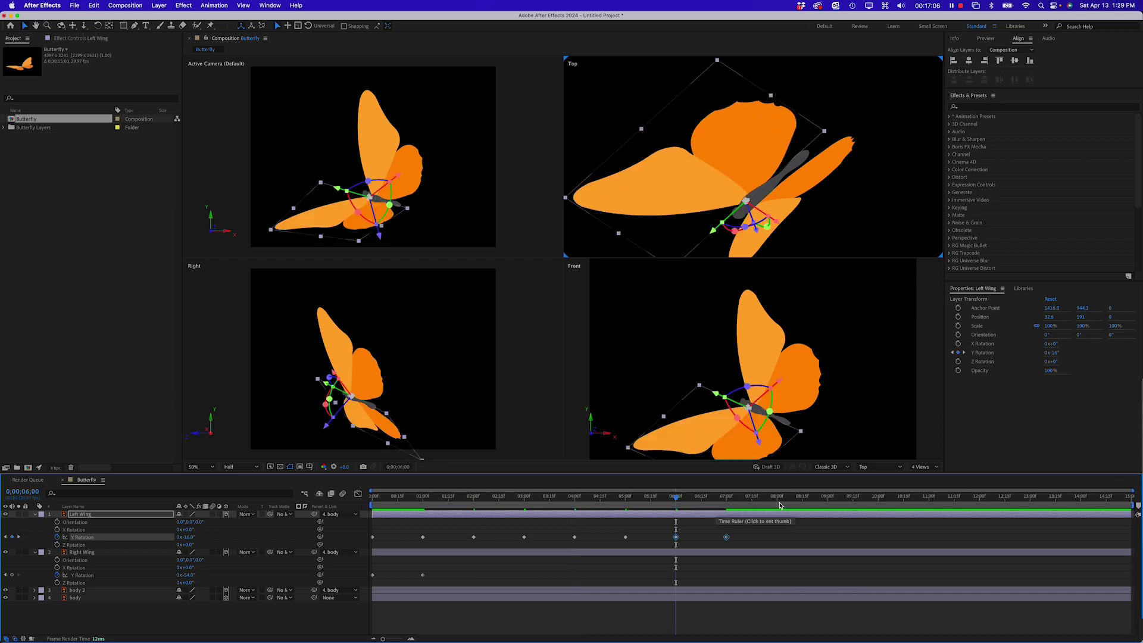
{"action": "left_click", "coordinate": [777, 503]}
{"action": "key", "text": "super+v"}
Copy the Right Wing's two Y Rotation keyframes and paste them at 2, 4, 6 and 8 seconds.
{"action": "left_click_drag", "start_coordinate": [448, 562], "coordinate": [368, 585]}
{"action": "key", "text": "super+c"}
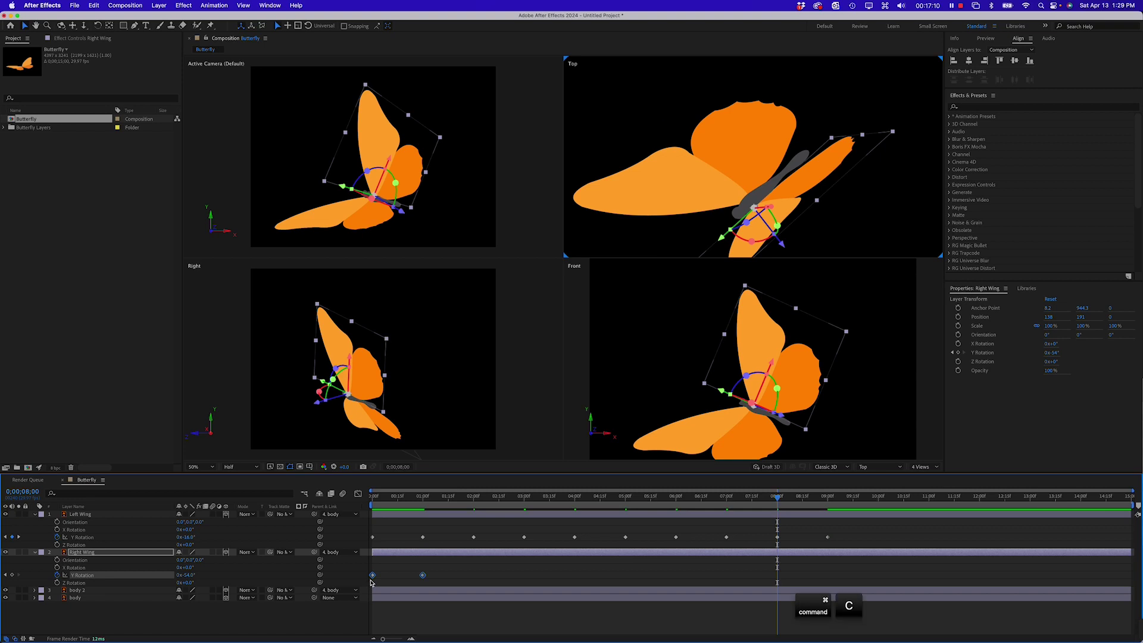
{"action": "left_click", "coordinate": [474, 499]}
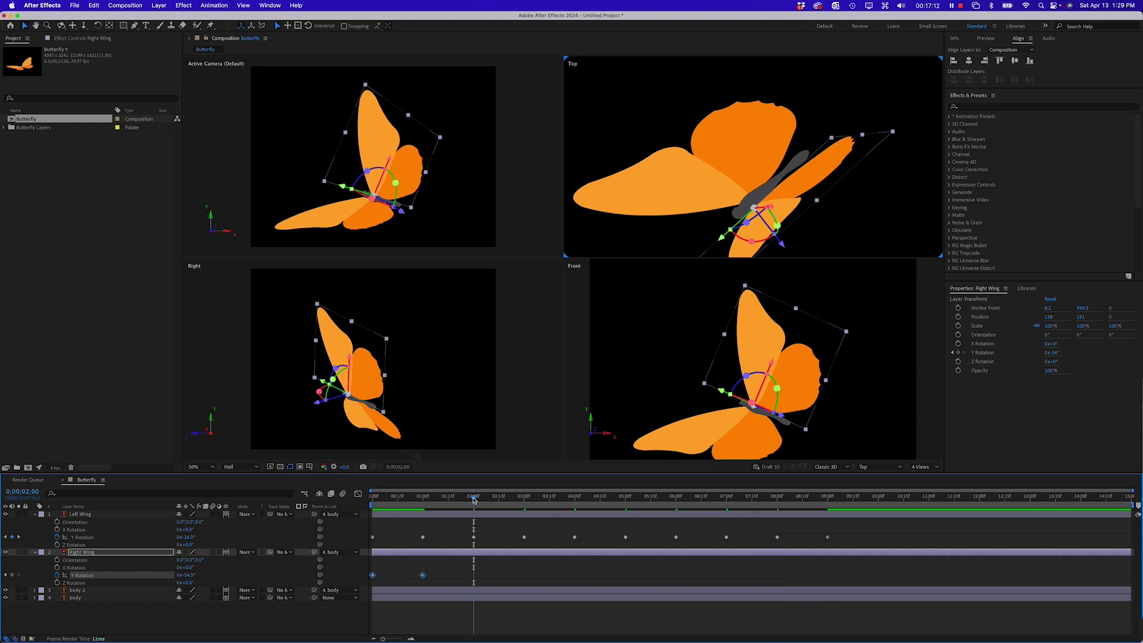
{"action": "key", "text": "super+v"}
{"action": "left_click", "coordinate": [574, 498]}
{"action": "key", "text": "super+v"}
{"action": "left_click", "coordinate": [676, 499]}
{"action": "key", "text": "super+v"}
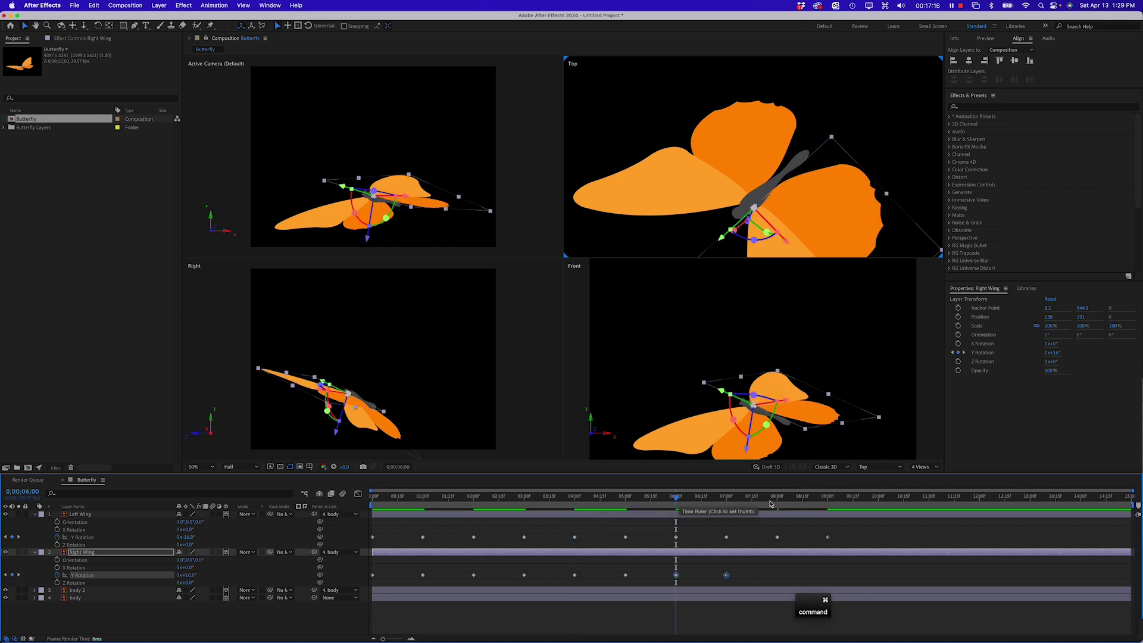
{"action": "left_click", "coordinate": [777, 499]}
{"action": "key", "text": "super+v"}
Play the repeated wing flapping from the beginning to check the motion.
{"action": "left_click_drag", "start_coordinate": [445, 499], "coordinate": [274, 501]}
{"action": "key", "text": "space"}
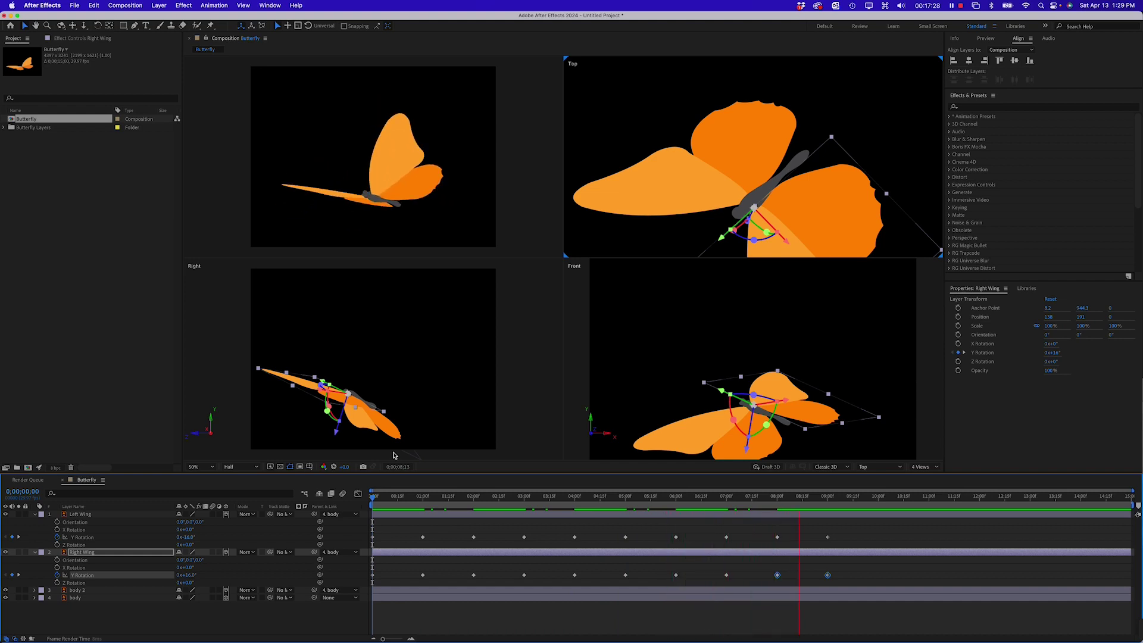
{"action": "key", "text": "space"}
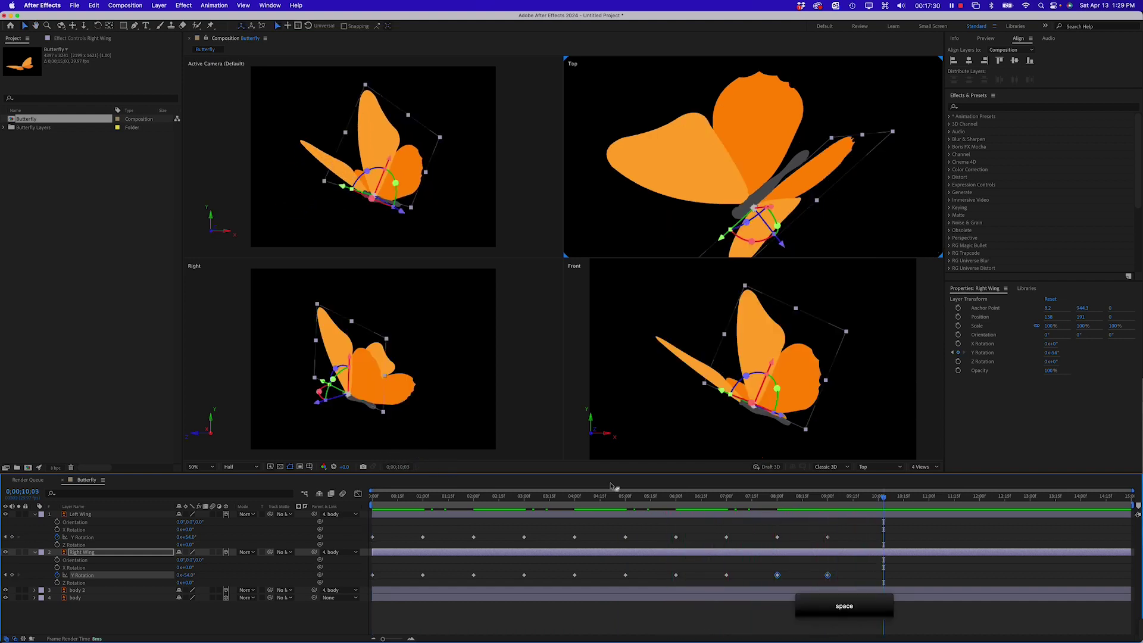
Apply Easy Ease to all of the Left Wing's Y Rotation keyframes.
{"action": "left_click", "coordinate": [851, 539]}
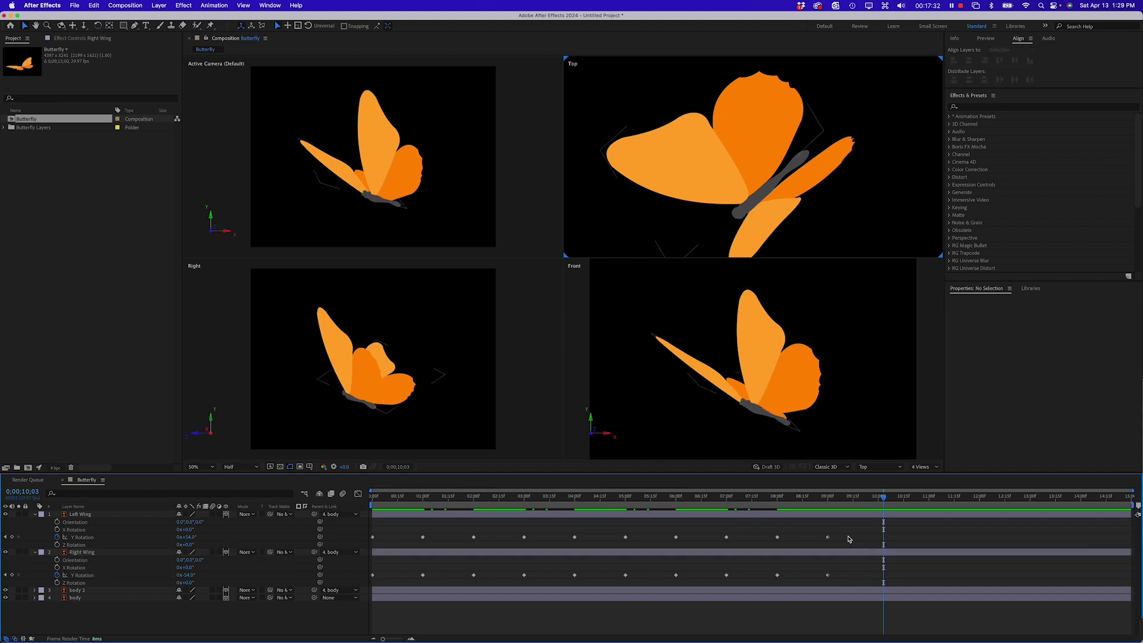
{"action": "left_click_drag", "start_coordinate": [848, 535], "coordinate": [366, 543]}
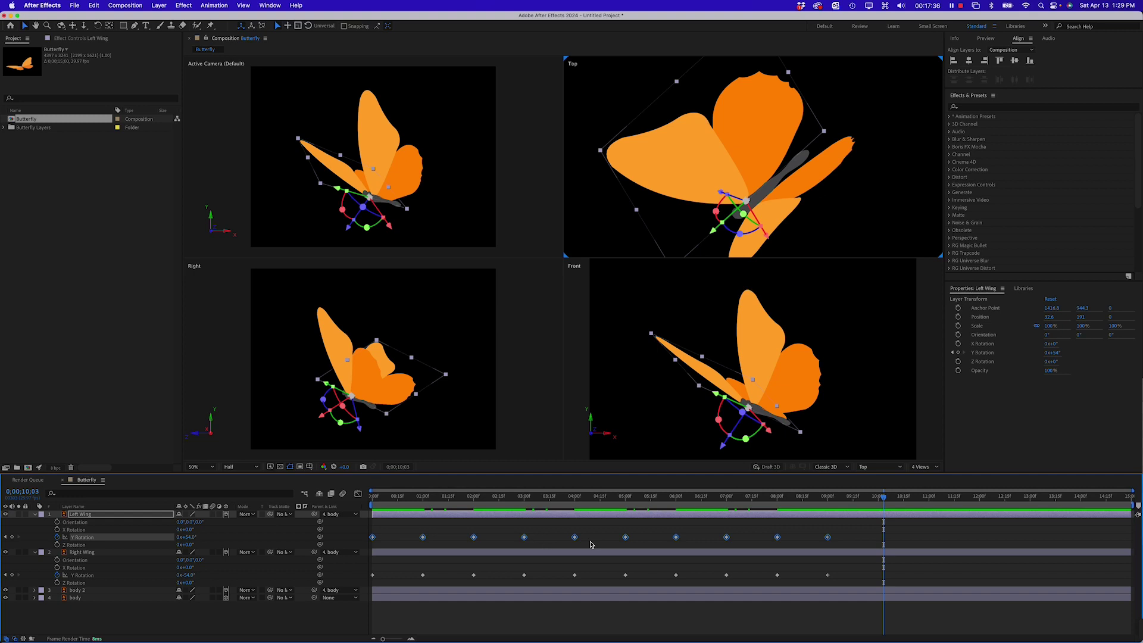
{"action": "right_click", "coordinate": [726, 538]}
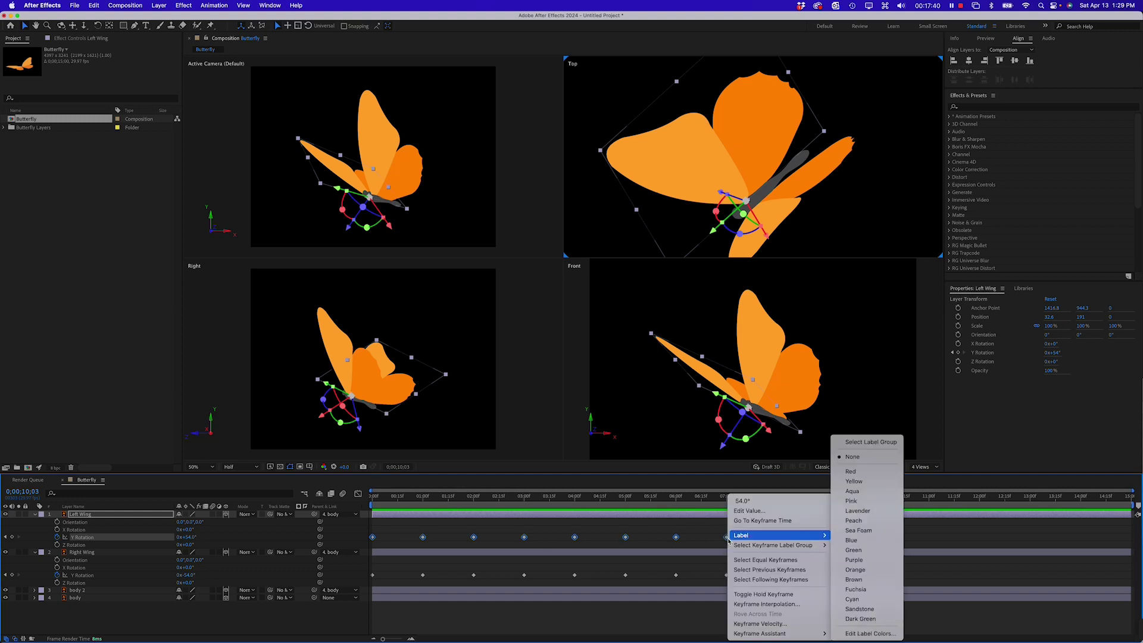
{"action": "left_click", "coordinate": [695, 546]}
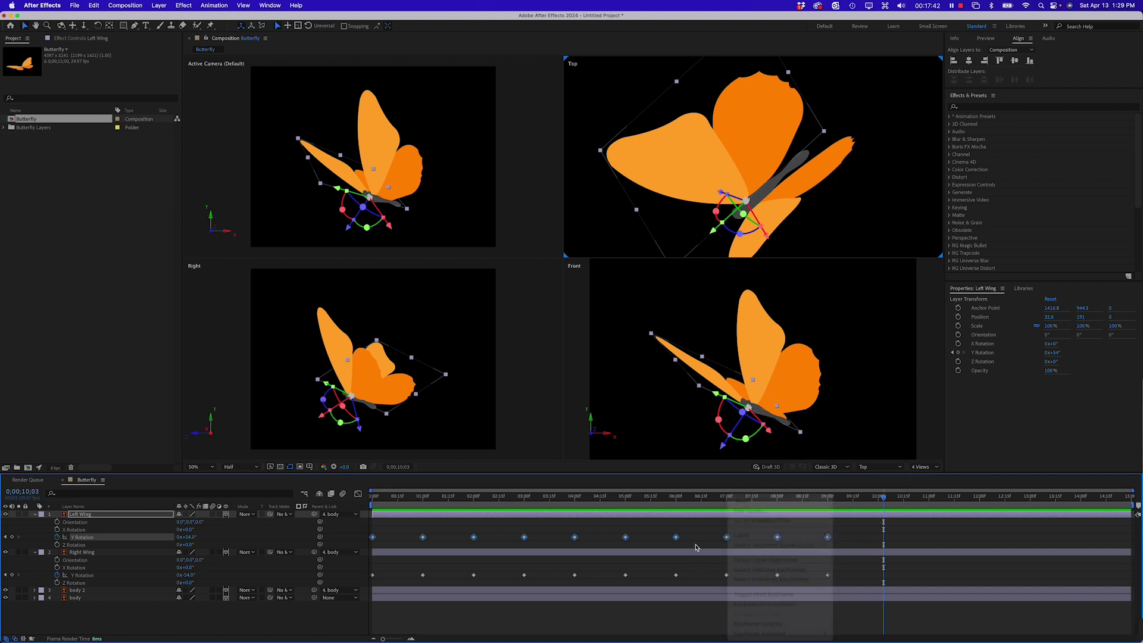
{"action": "right_click", "coordinate": [829, 539]}
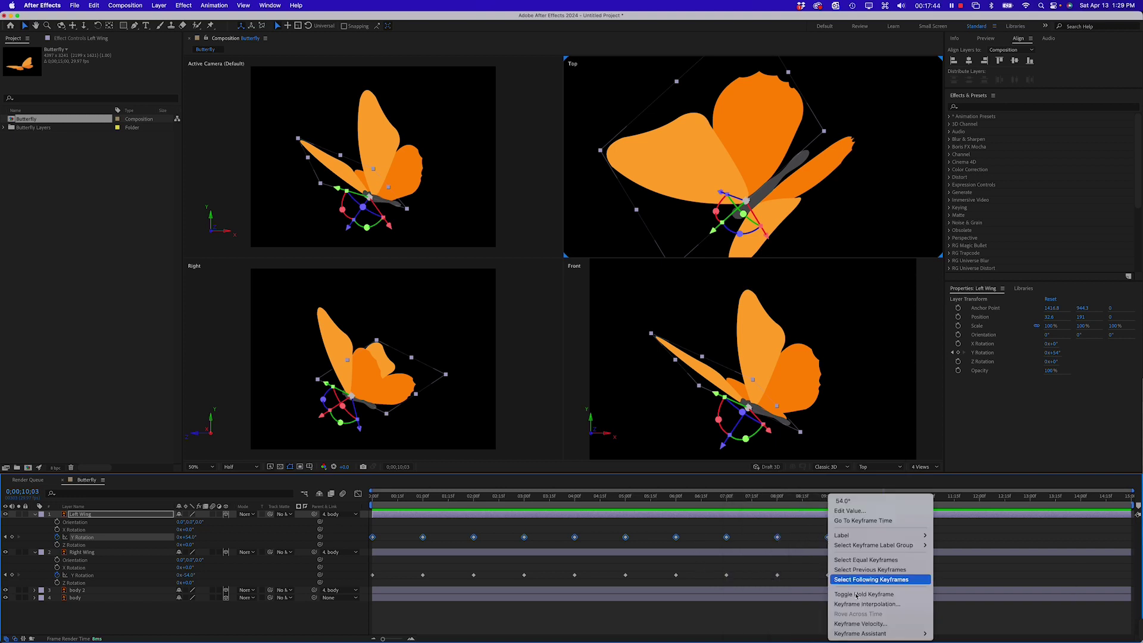
{"action": "mouse_move", "coordinate": [877, 634]}
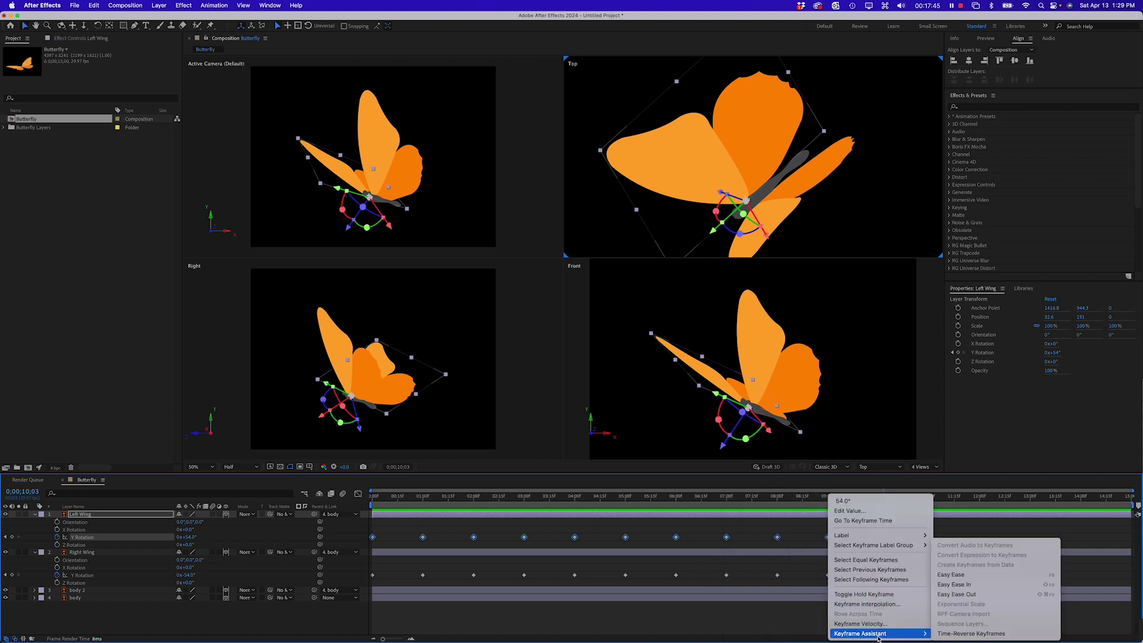
{"action": "left_click", "coordinate": [948, 579]}
Apply Easy Ease to all of the Right Wing's Y Rotation keyframes.
{"action": "left_click_drag", "start_coordinate": [855, 568], "coordinate": [369, 582]}
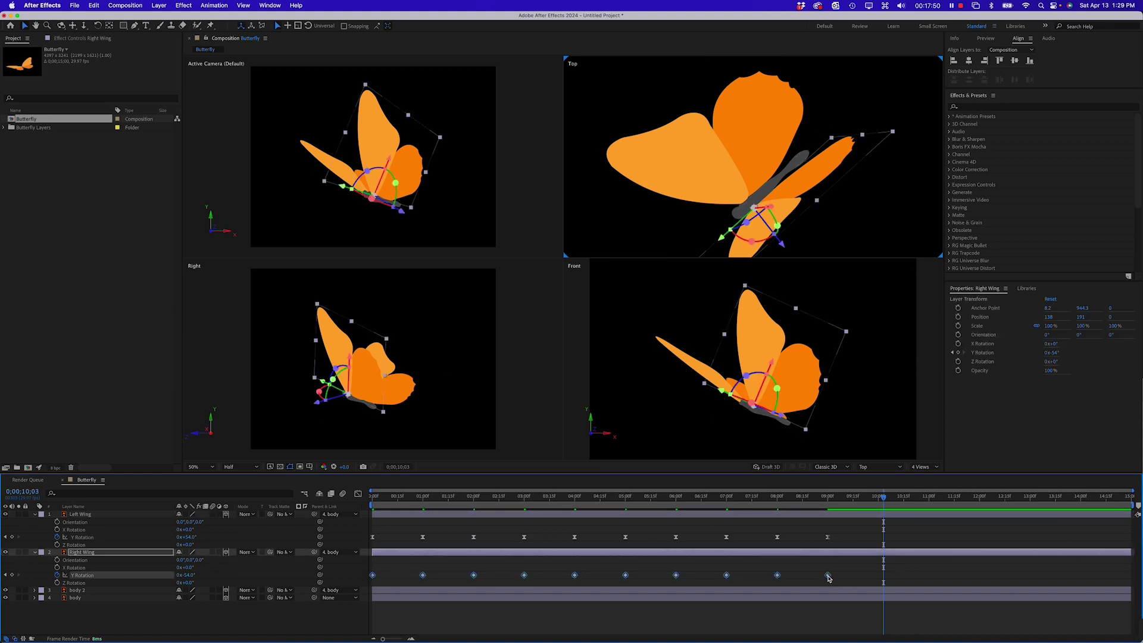
{"action": "right_click", "coordinate": [827, 575]}
{"action": "mouse_move", "coordinate": [874, 633]}
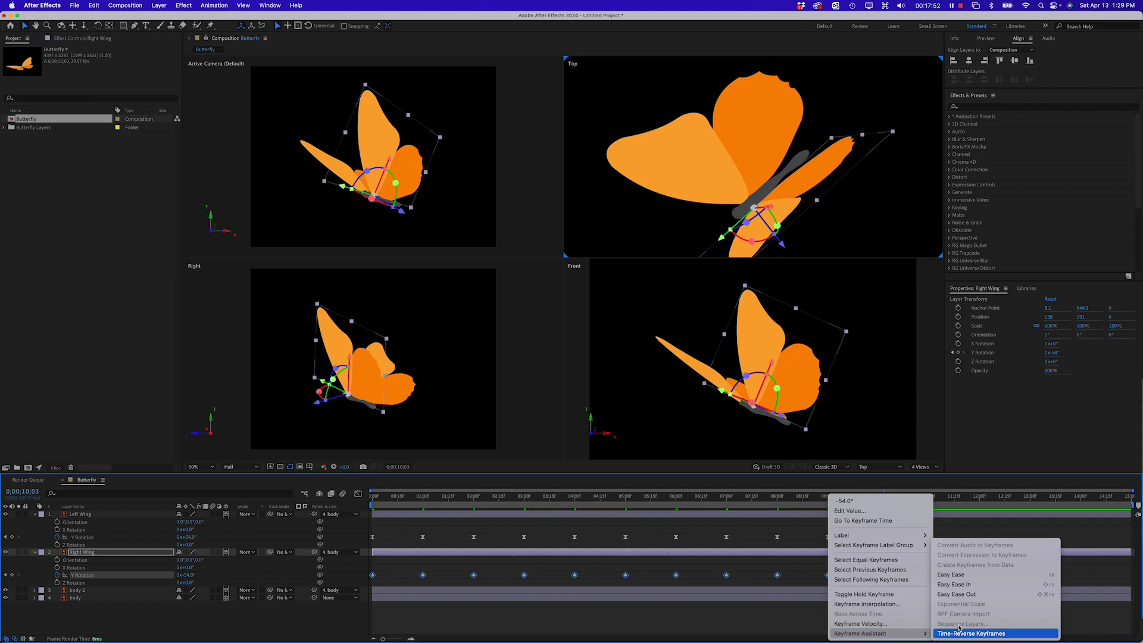
{"action": "left_click", "coordinate": [958, 575]}
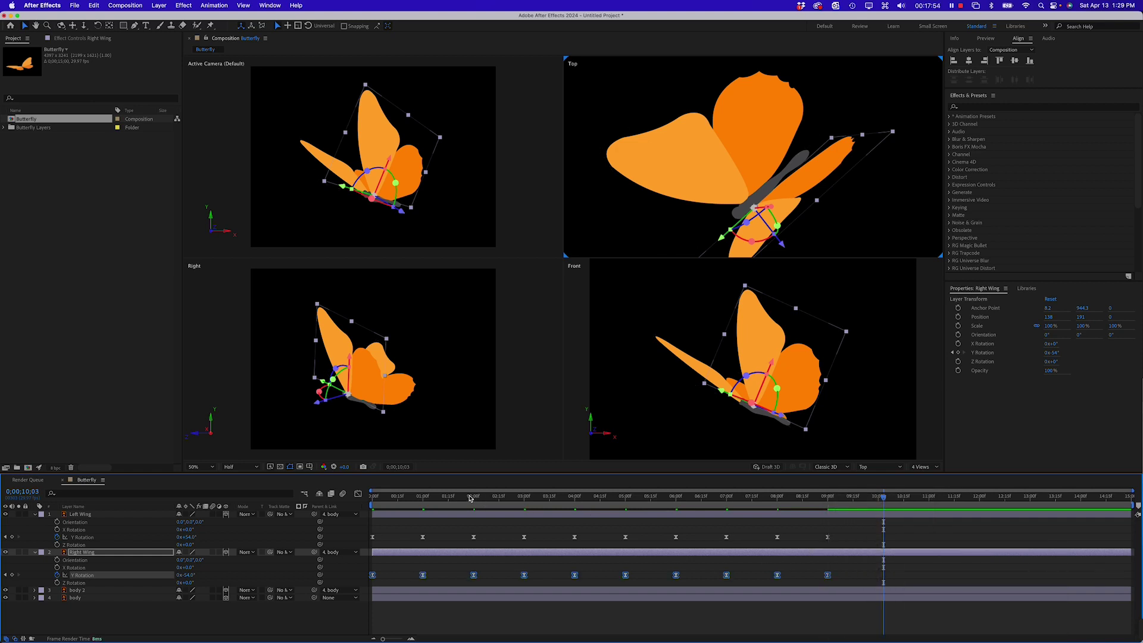
Preview the eased wing flapping from the start of the composition.
{"action": "key", "text": "Home"}
{"action": "key", "text": "space"}
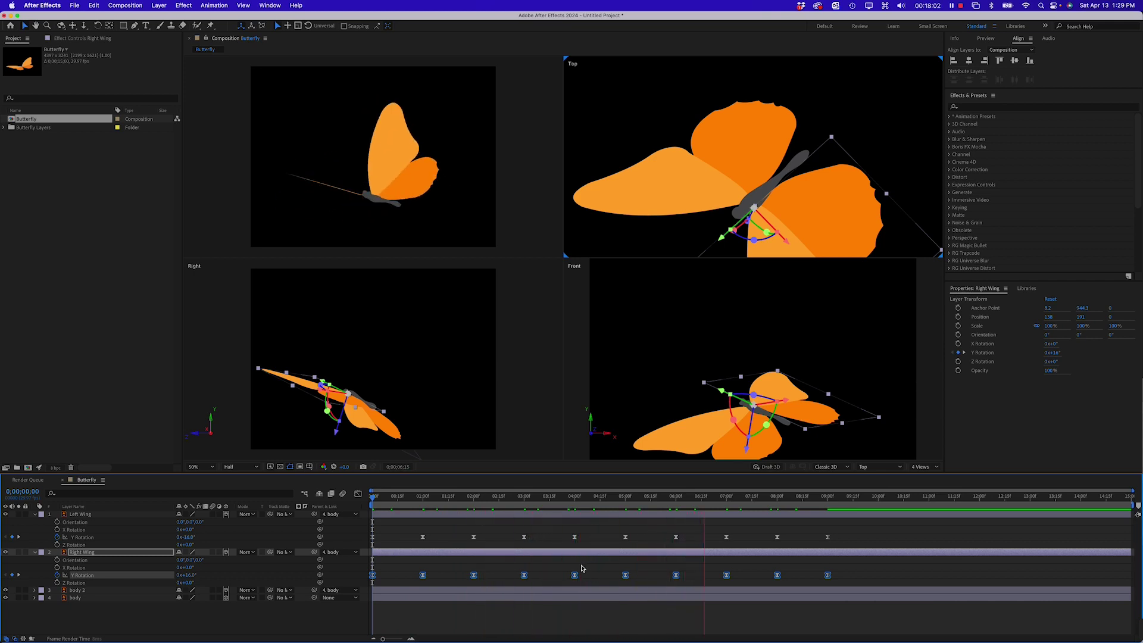
{"action": "key", "text": "space"}
{"action": "key", "text": "space"}
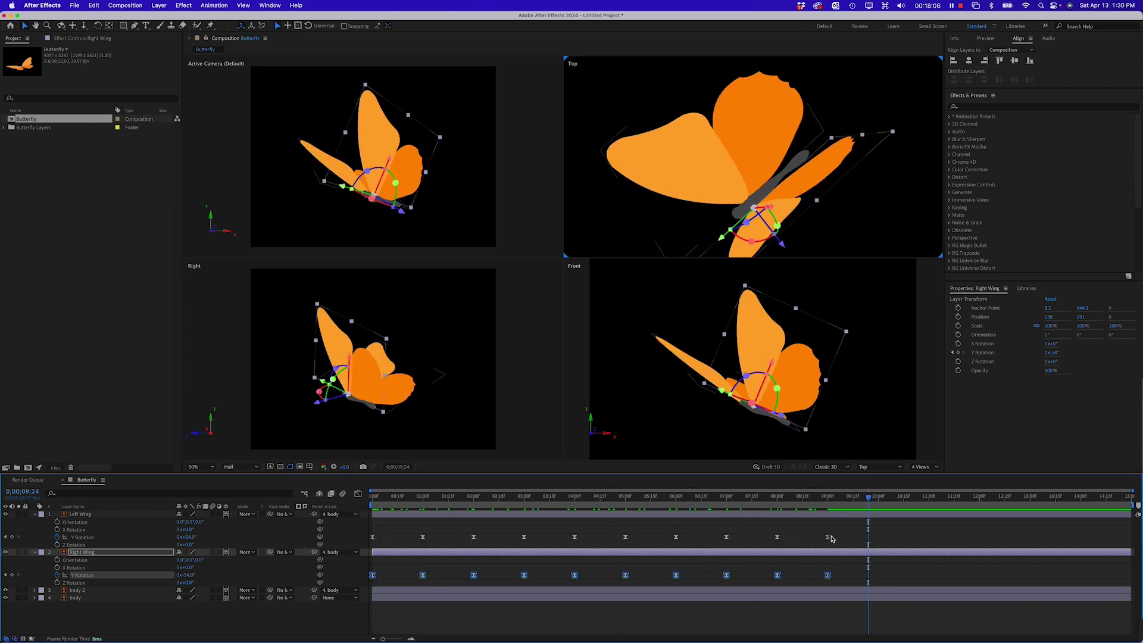
Proportionally compress both wings' Y Rotation keyframes so the last pair lands at 5 seconds, and preview the flapping.
{"action": "left_click_drag", "start_coordinate": [842, 530], "coordinate": [368, 543]}
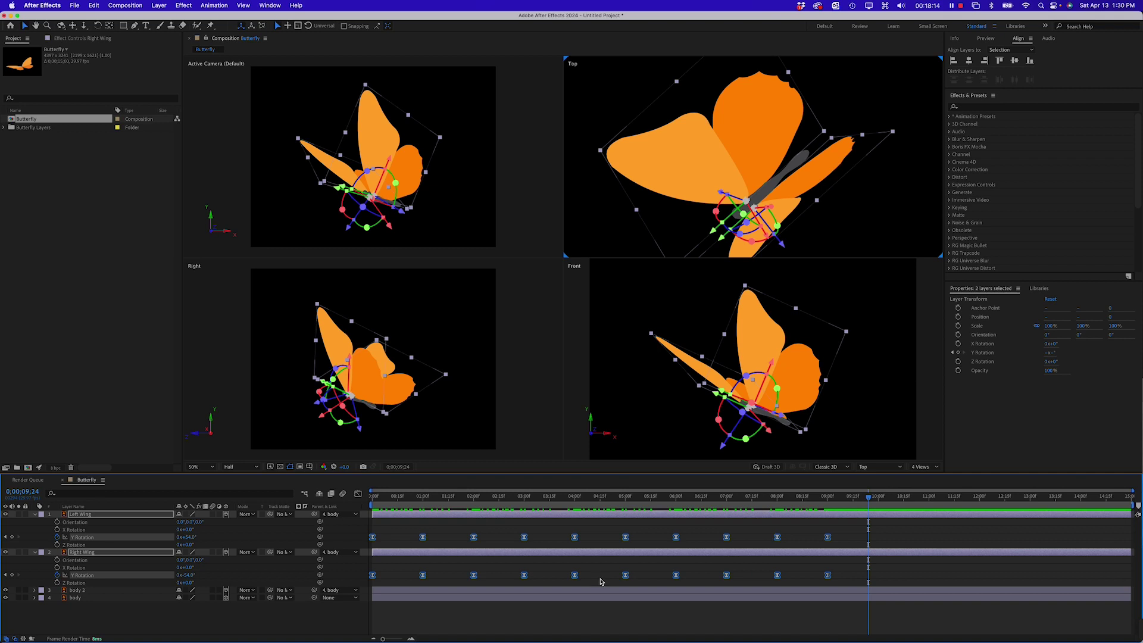
{"action": "key", "text": "alt"}
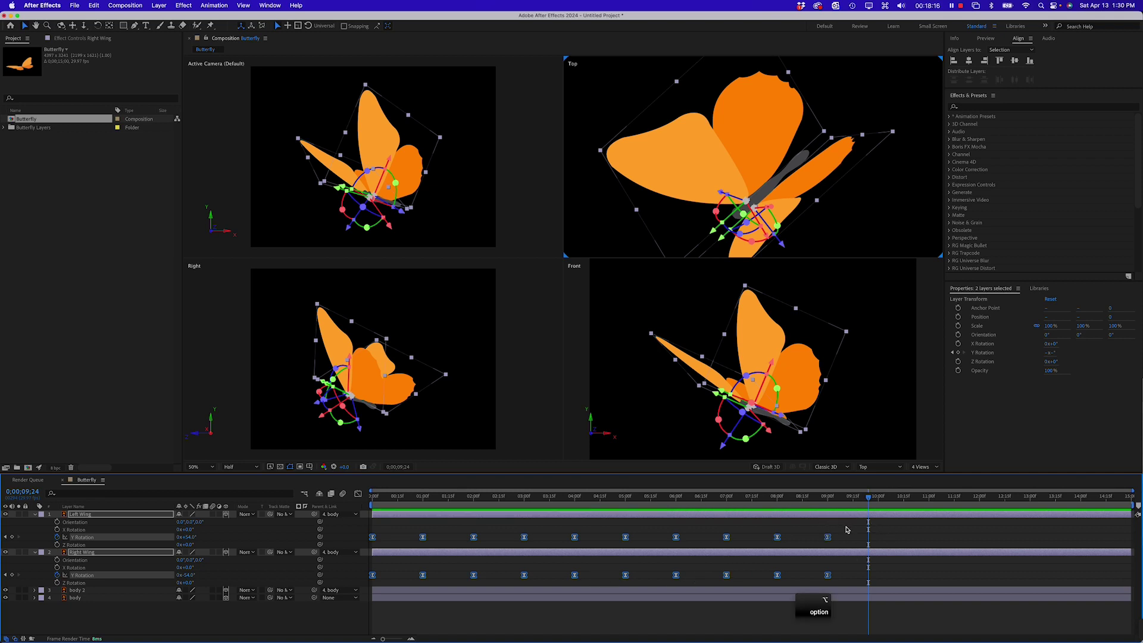
{"action": "left_click_drag", "start_coordinate": [827, 539], "coordinate": [625, 542]}
{"action": "key", "text": "space"}
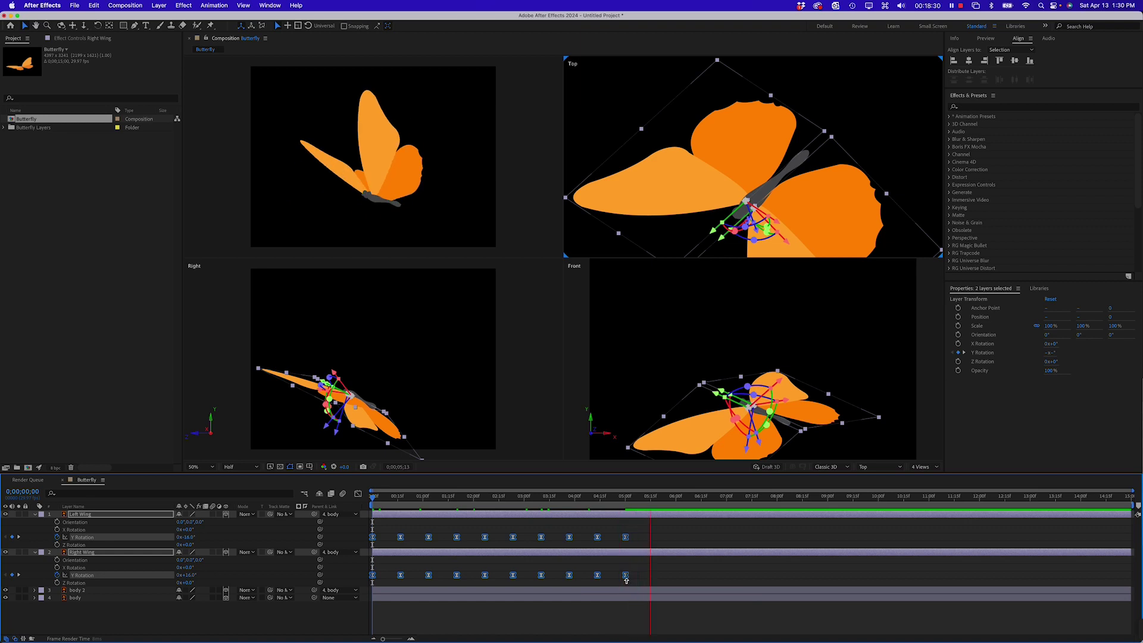
{"action": "key", "text": "space"}
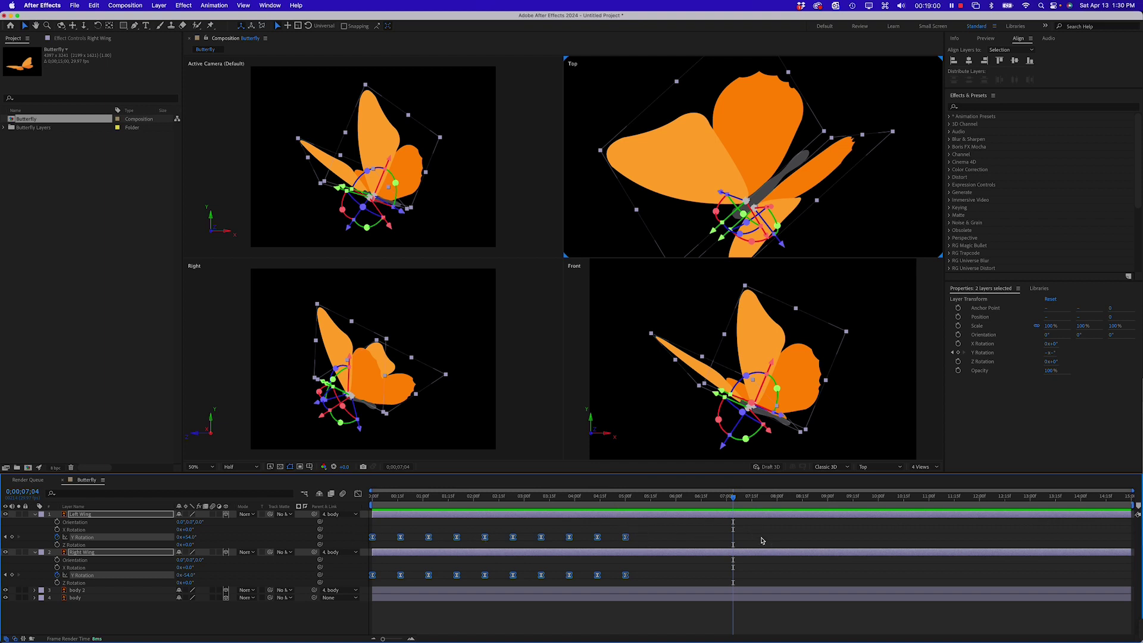
Delete all but the first two Y Rotation keyframes on both wings and place the playhead at the second pair, 0;00;00;17.
{"action": "left_click", "coordinate": [646, 521]}
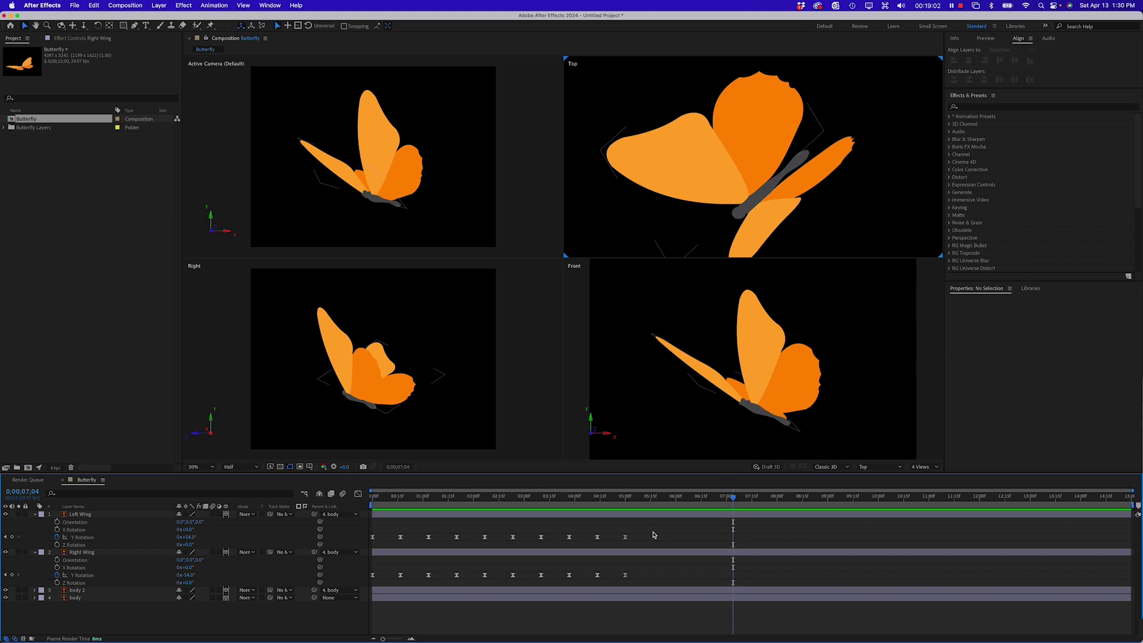
{"action": "left_click_drag", "start_coordinate": [657, 531], "coordinate": [408, 550]}
{"action": "key", "text": "BackSpace"}
{"action": "left_click_drag", "start_coordinate": [655, 565], "coordinate": [420, 588]}
{"action": "key", "text": "BackSpace"}
{"action": "left_click_drag", "start_coordinate": [382, 498], "coordinate": [401, 499]}
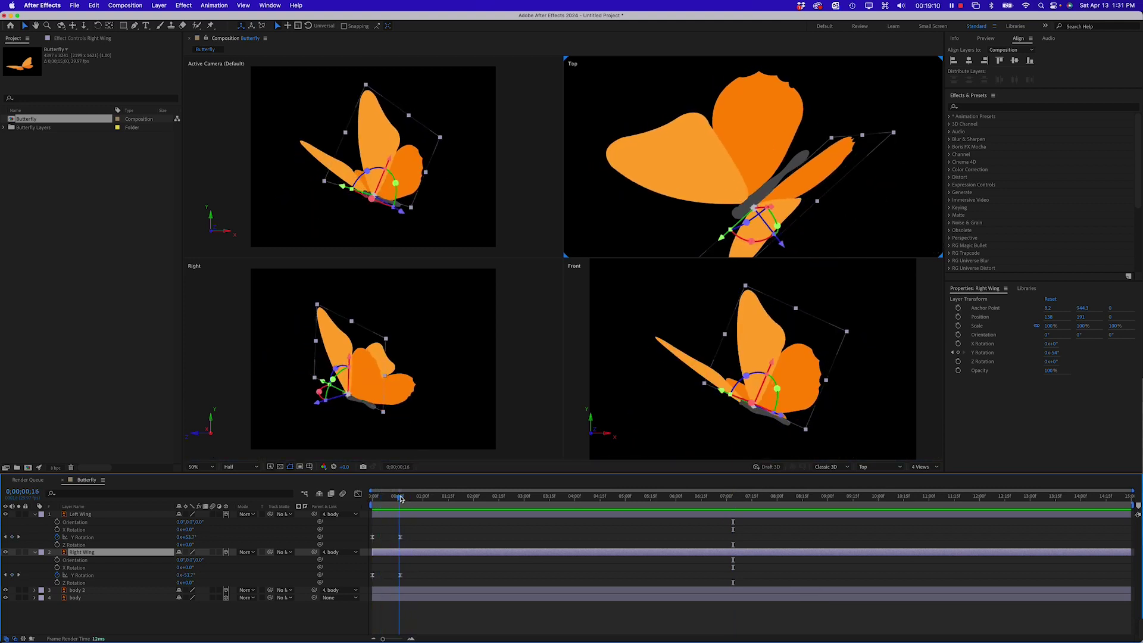
{"action": "left_click", "coordinate": [400, 536]}
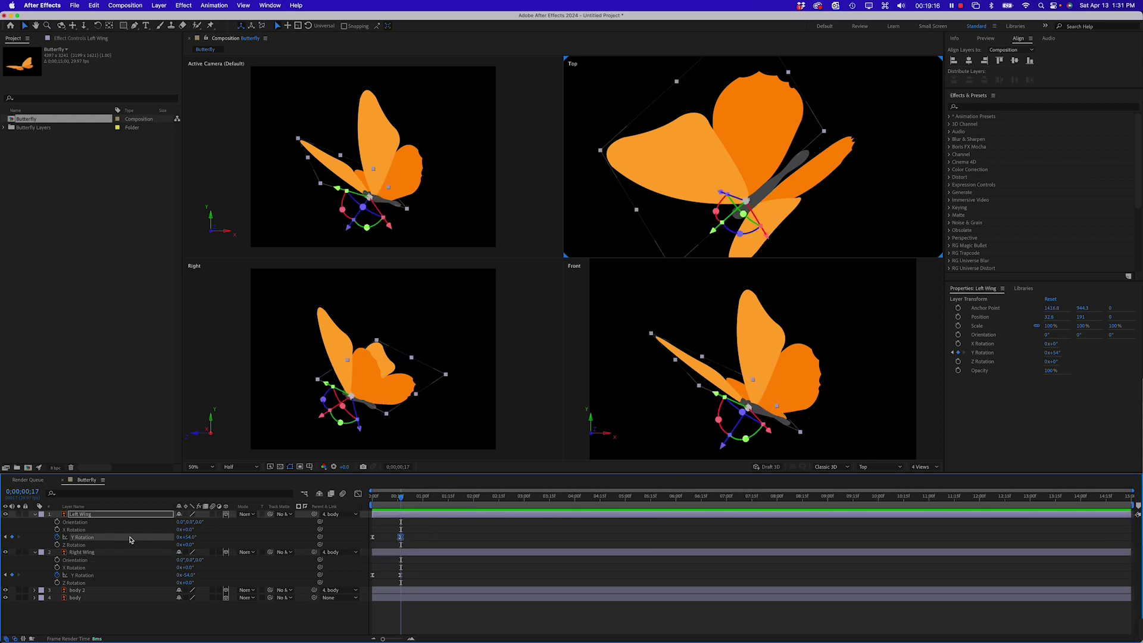
{"action": "key", "text": "alt"}
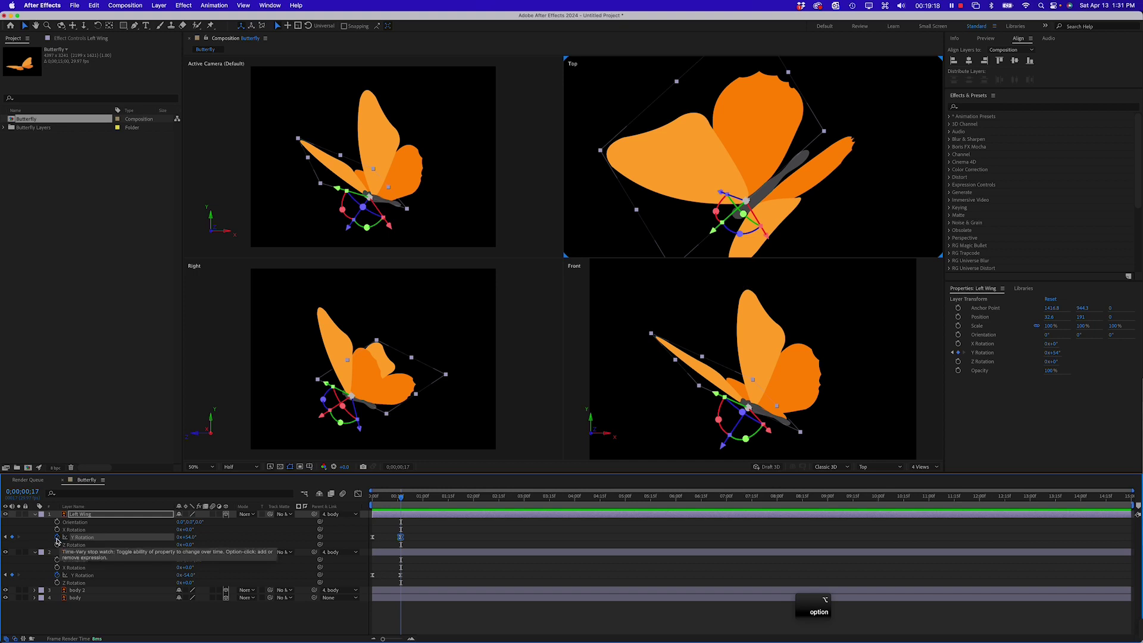
{"action": "key", "text": "alt"}
{"action": "left_click", "coordinate": [57, 539]}
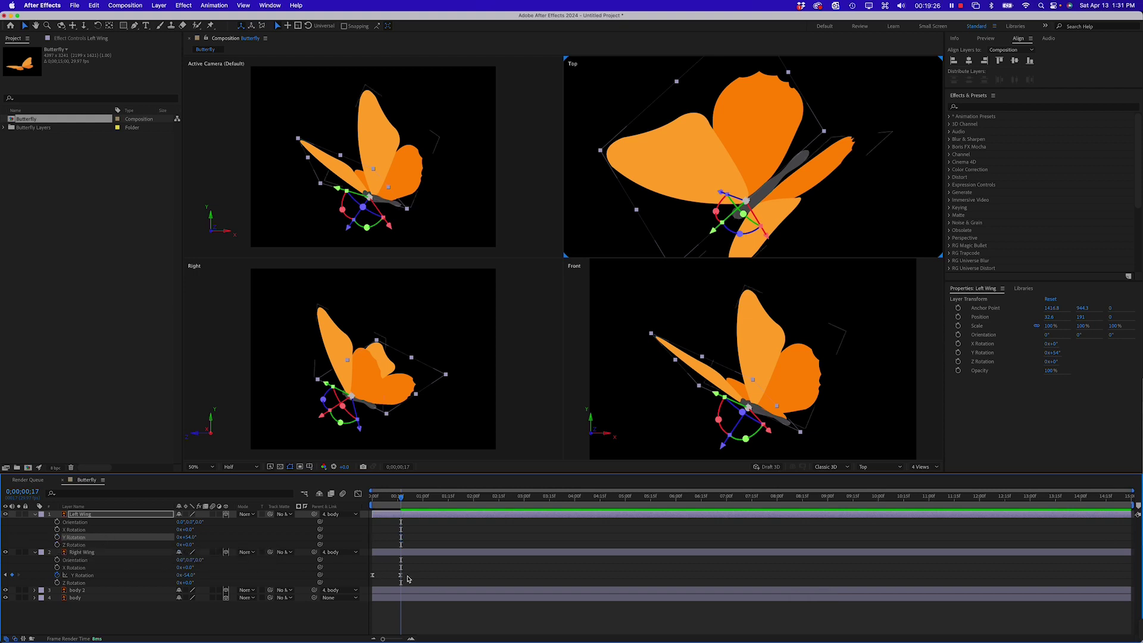
{"action": "key", "text": "super+z"}
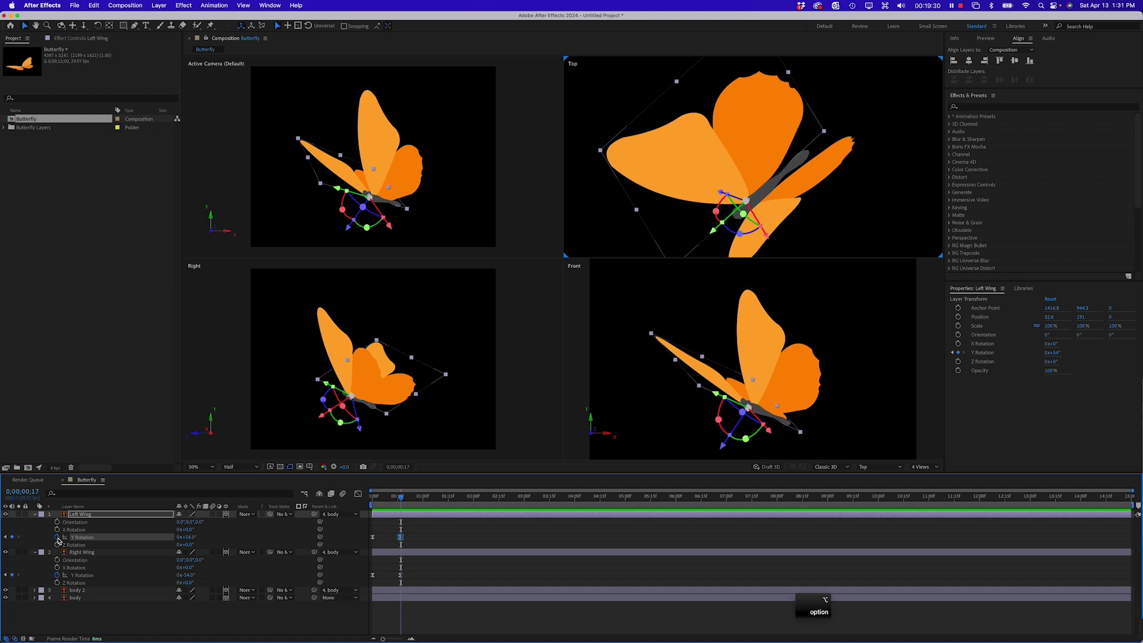
Add the expression loopOut('pingpong') to the Left Wing's Y Rotation.
{"action": "left_click", "coordinate": [58, 538], "text": "alt"}
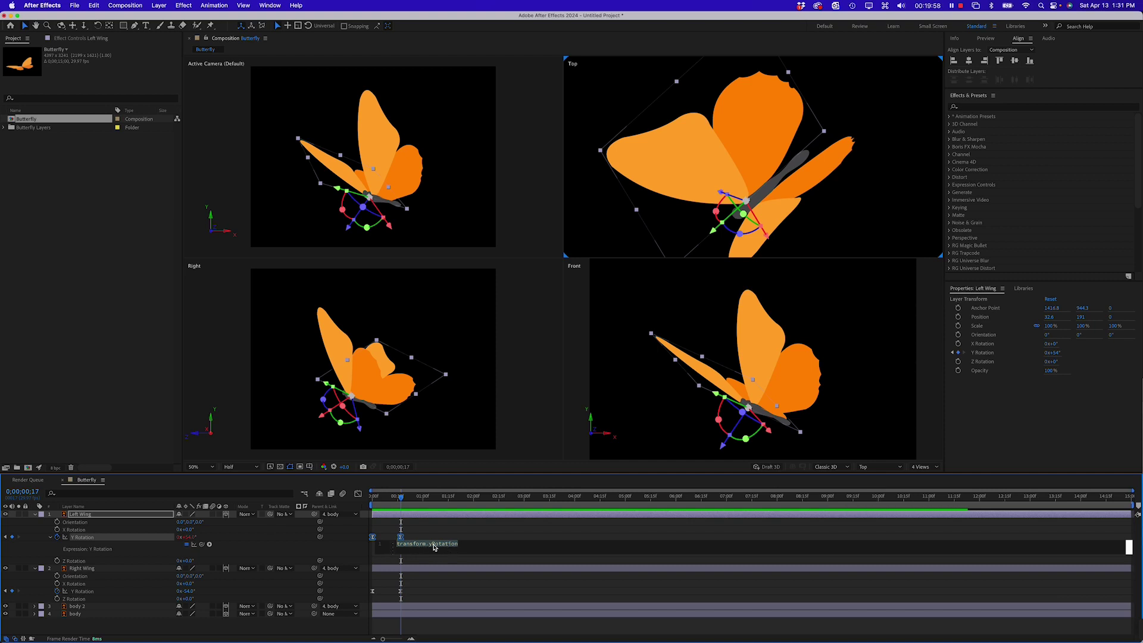
{"action": "type", "text": "loopO"}
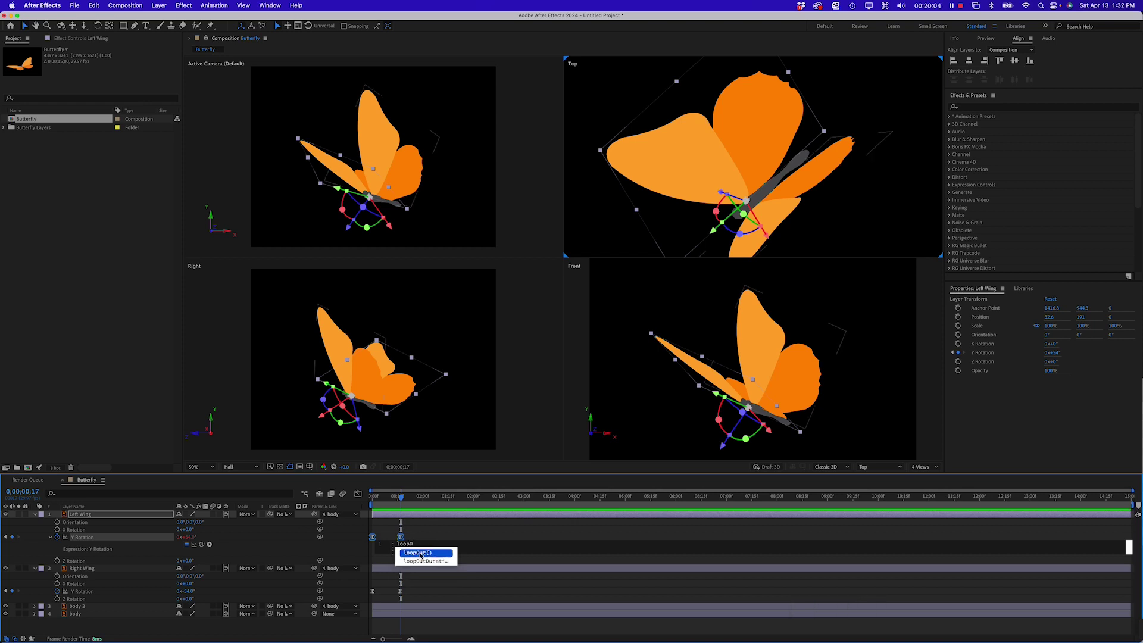
{"action": "key", "text": "Return"}
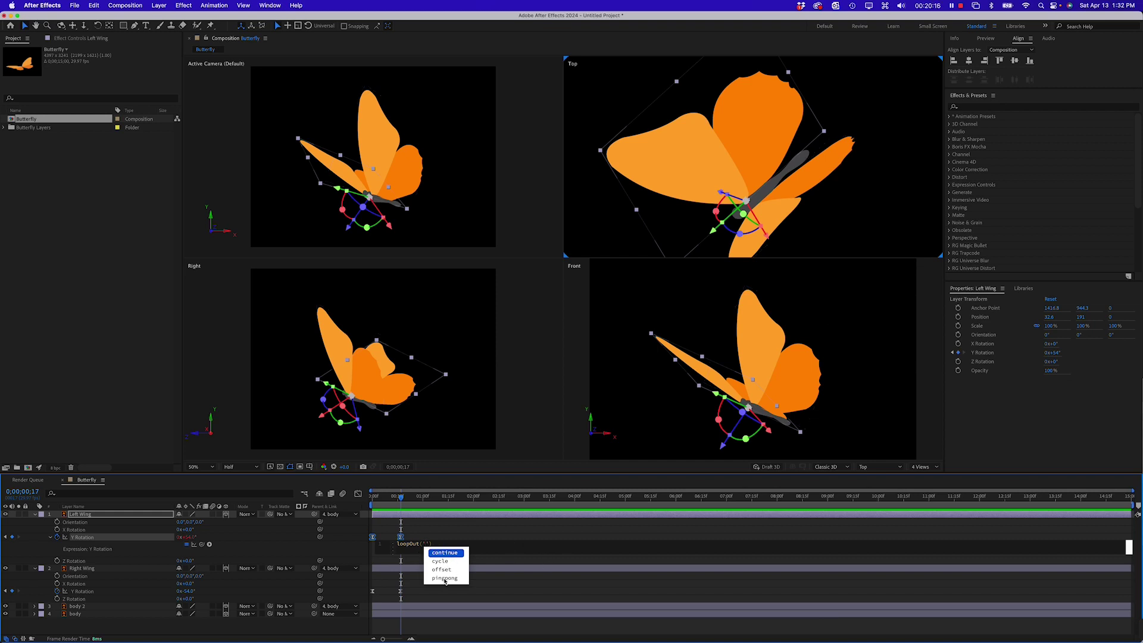
{"action": "left_click", "coordinate": [445, 578]}
{"action": "left_click", "coordinate": [446, 579]}
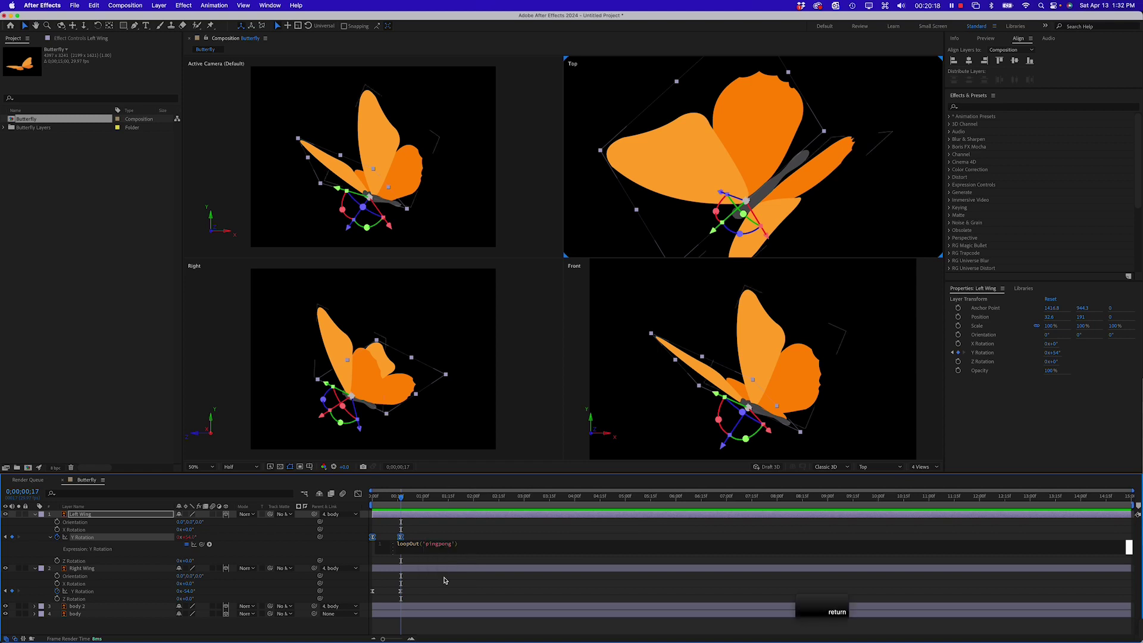
Add the expression loopOut('pingpong') to the Right Wing's Y Rotation.
{"action": "left_click", "coordinate": [401, 593]}
{"action": "right_click", "coordinate": [401, 593]}
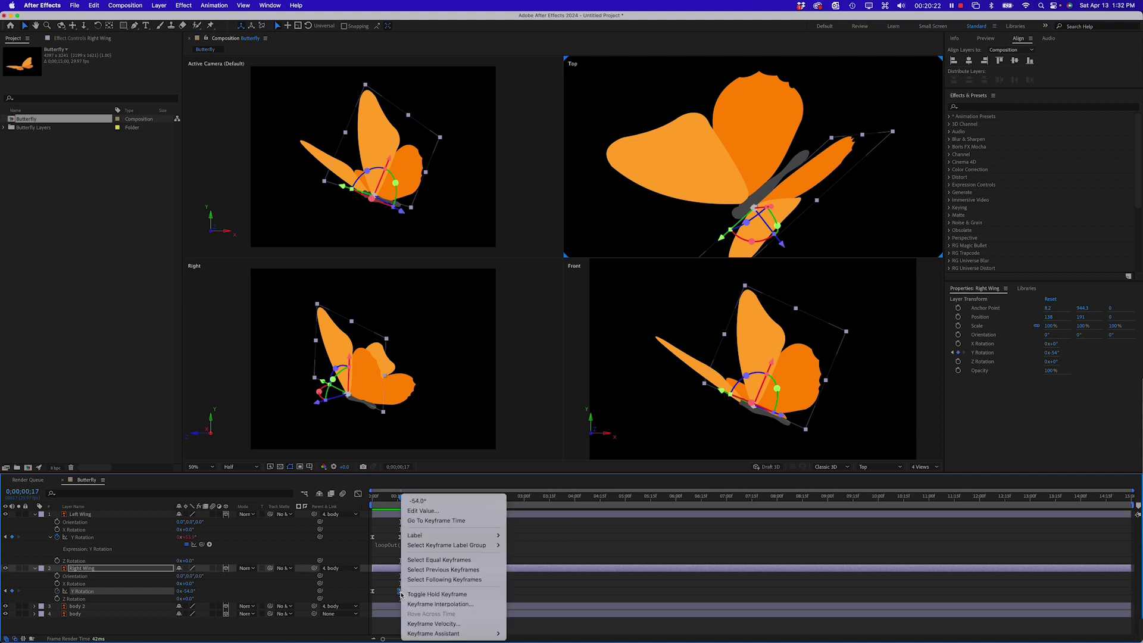
{"action": "key", "text": "Escape"}
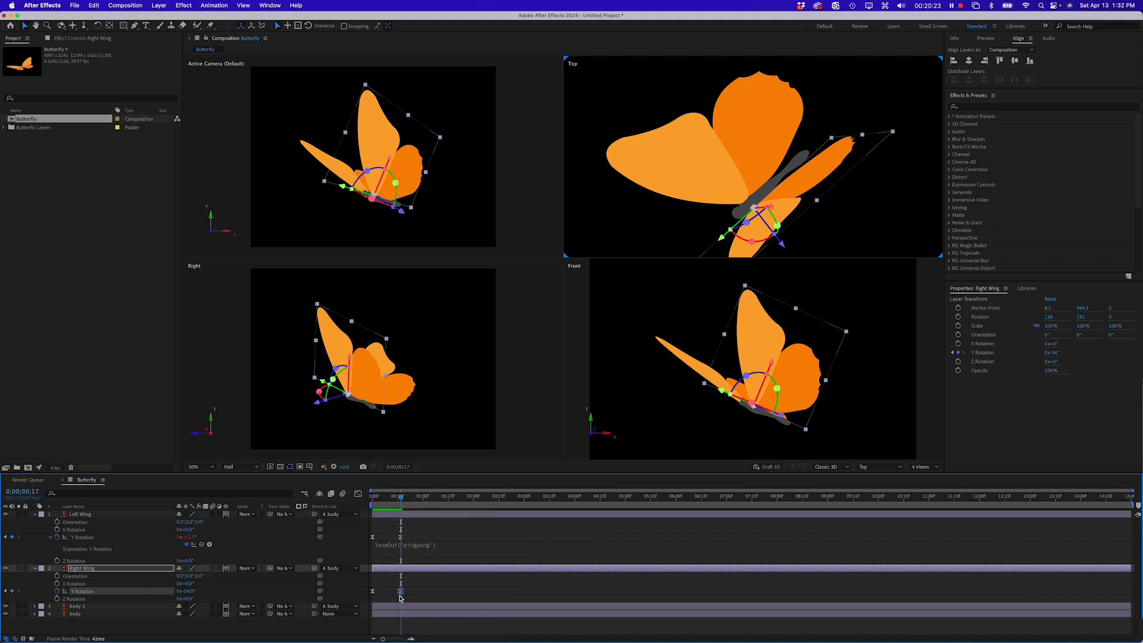
{"action": "left_click", "coordinate": [59, 593], "text": "alt"}
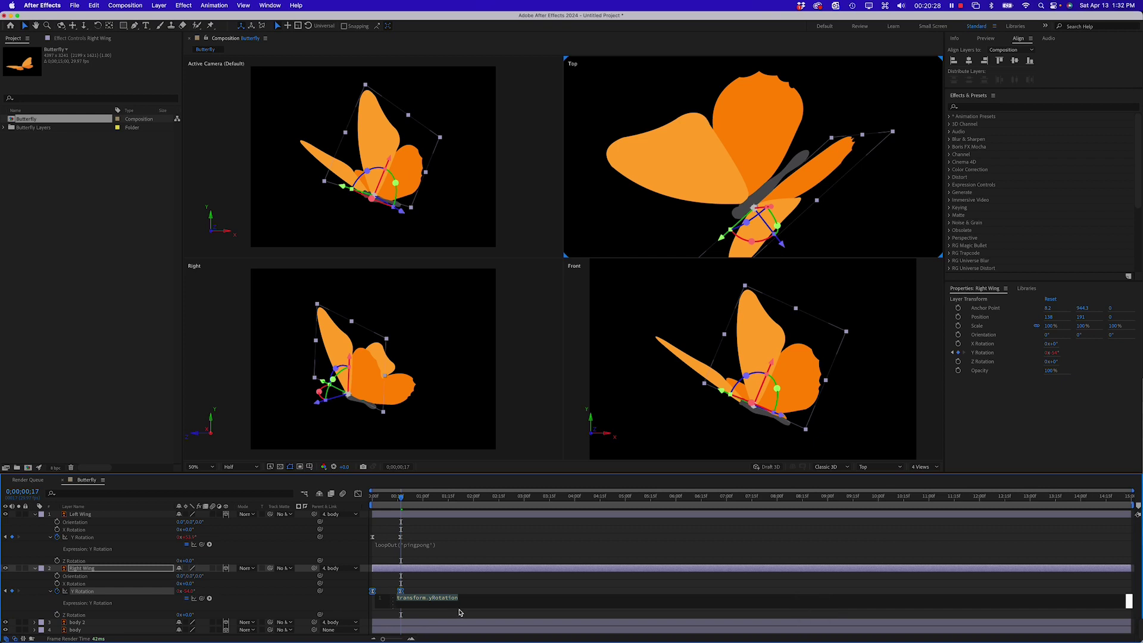
{"action": "type", "text": "loop"}
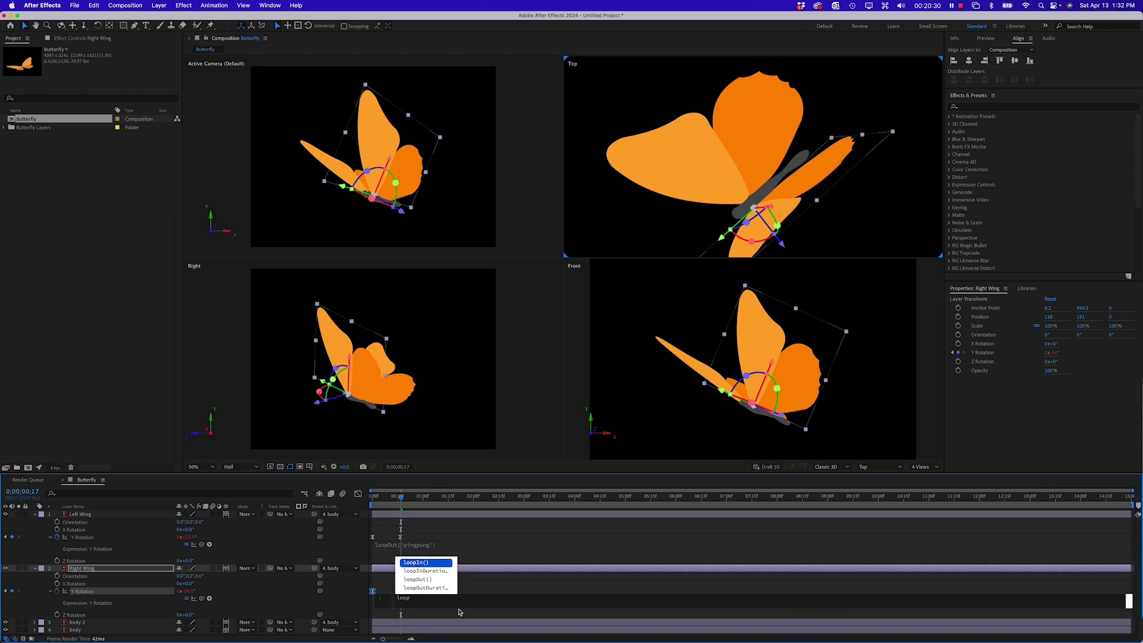
{"action": "key", "text": "Down"}
{"action": "key", "text": "Down"}
{"action": "key", "text": "Return"}
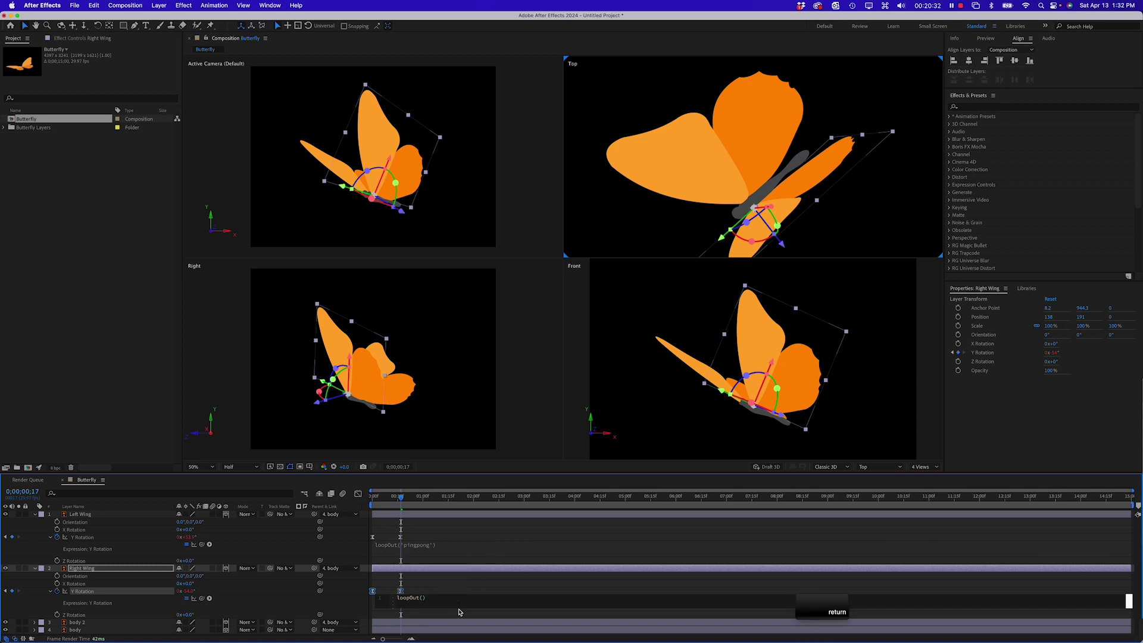
{"action": "type", "text": "'pin"}
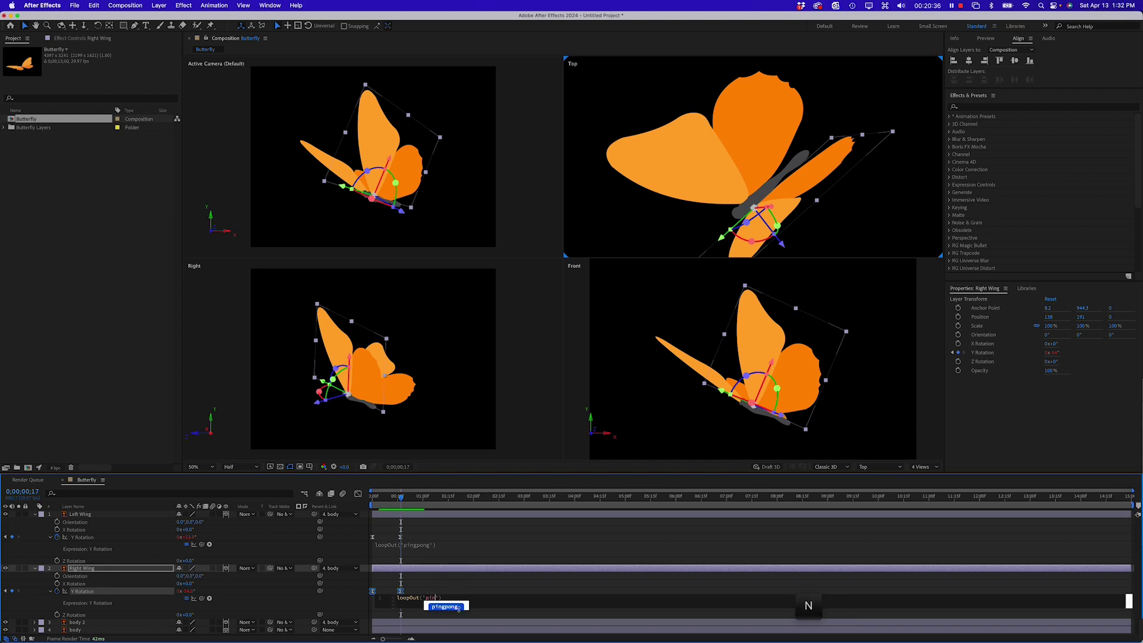
{"action": "key", "text": "Return"}
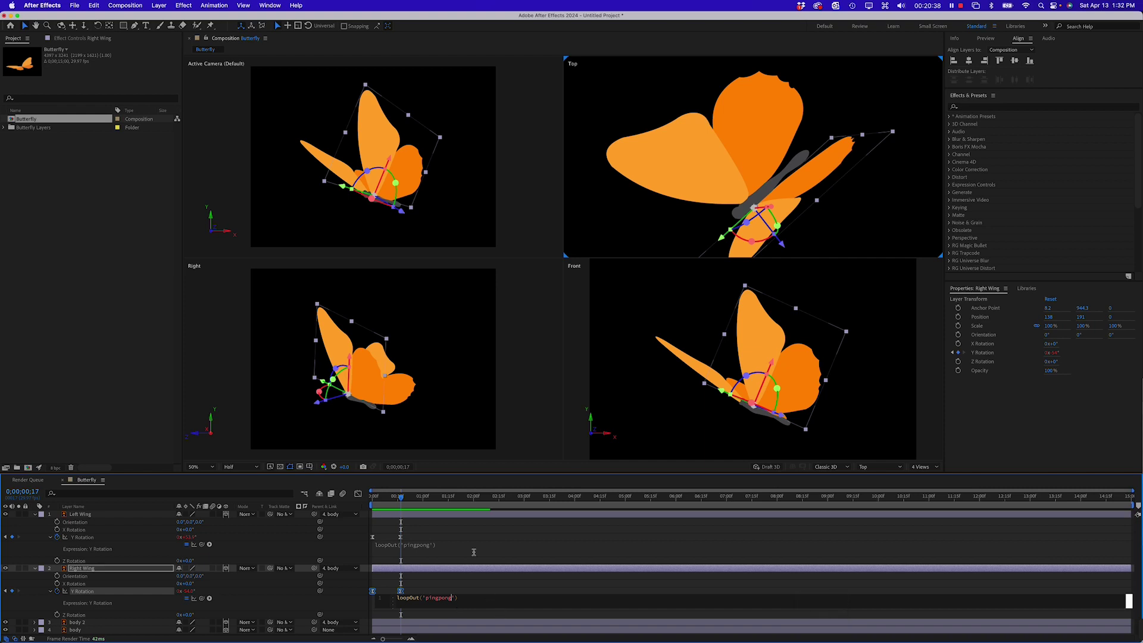
Play the looping flap from the start and slow it by moving both wings' second Y Rotation keyframes to just past 2 seconds.
{"action": "left_click_drag", "start_coordinate": [401, 499], "coordinate": [363, 501]}
{"action": "key", "text": "space"}
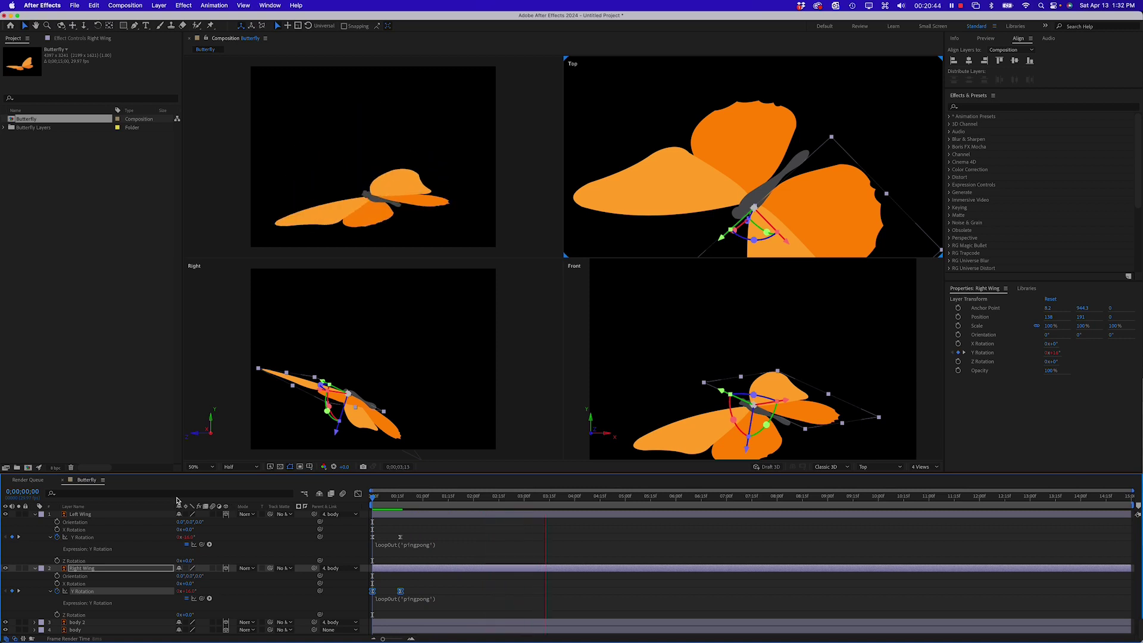
{"action": "left_click", "coordinate": [401, 536]}
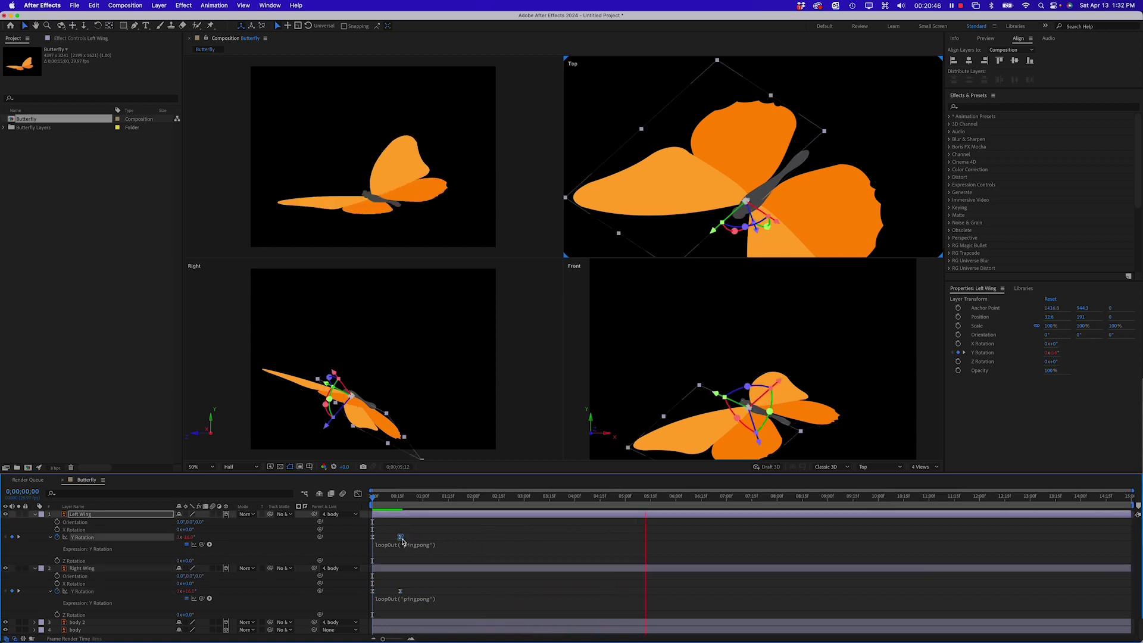
{"action": "left_click", "coordinate": [401, 591], "text": "shift"}
{"action": "left_click_drag", "start_coordinate": [401, 591], "coordinate": [503, 618]}
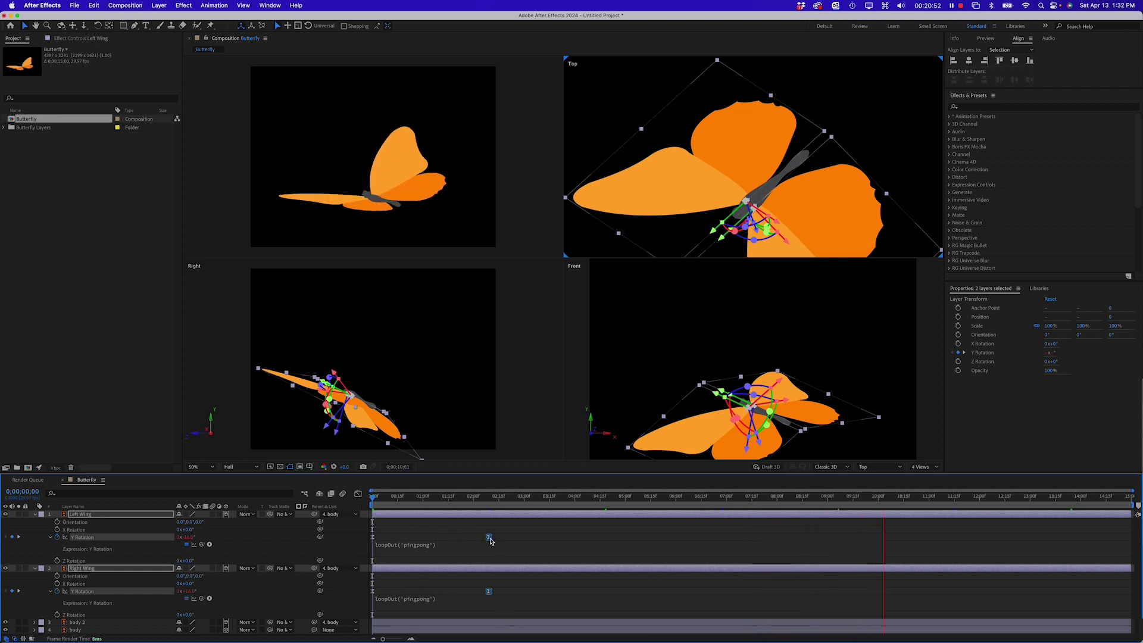
Speed up the flap by moving both wings' second Y Rotation keyframes back to about half a second and scrub through the result.
{"action": "left_click_drag", "start_coordinate": [489, 539], "coordinate": [399, 539]}
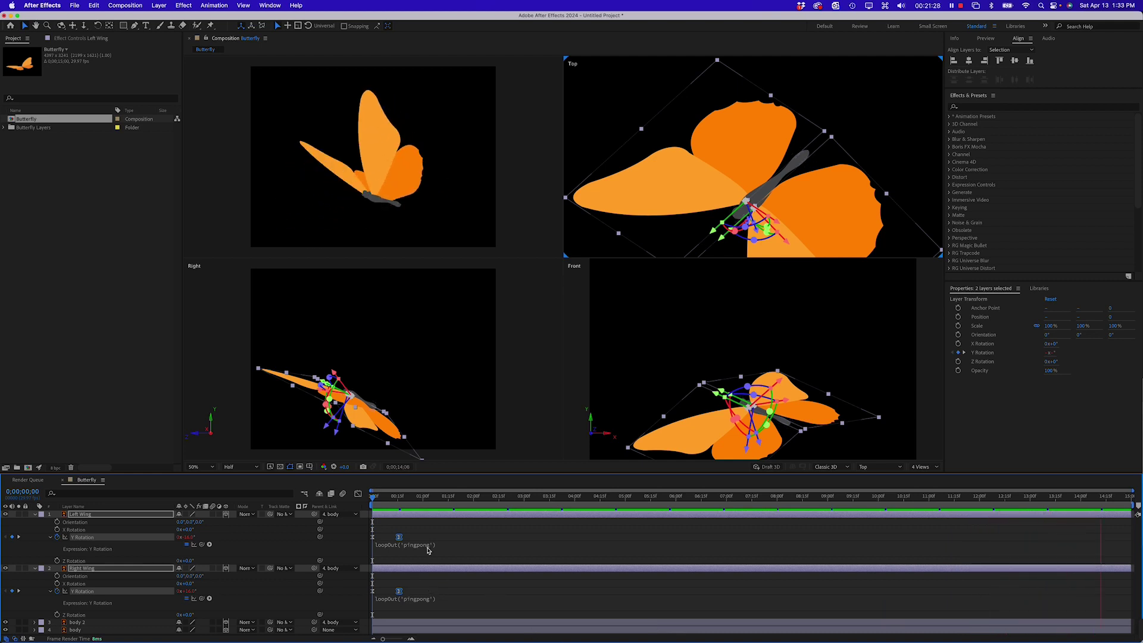
{"action": "left_click", "coordinate": [464, 548]}
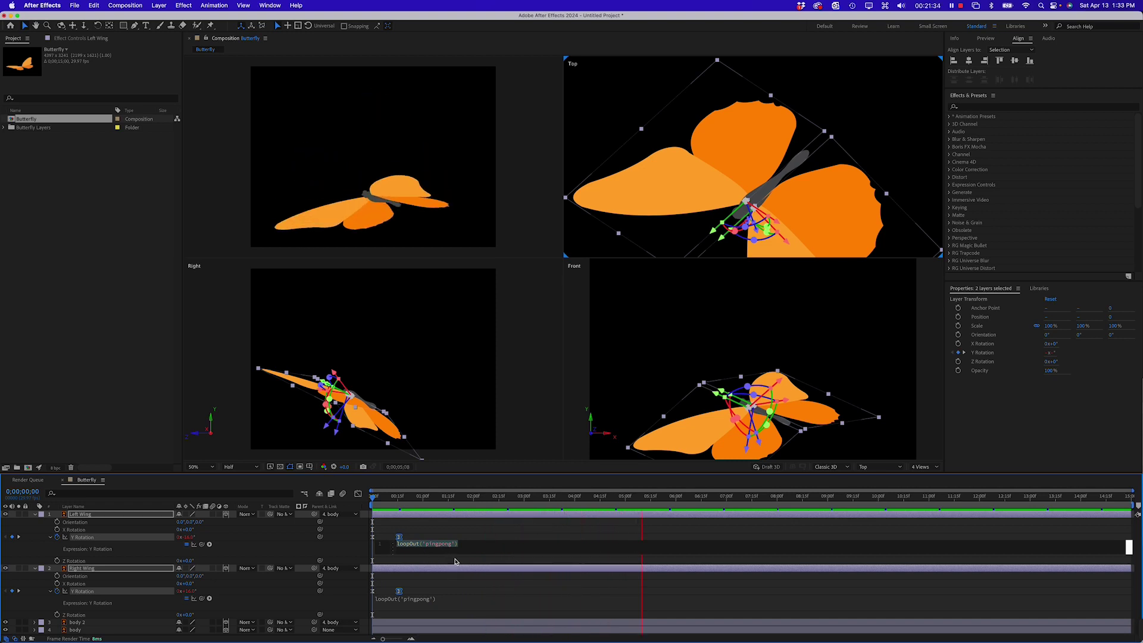
{"action": "left_click", "coordinate": [441, 527]}
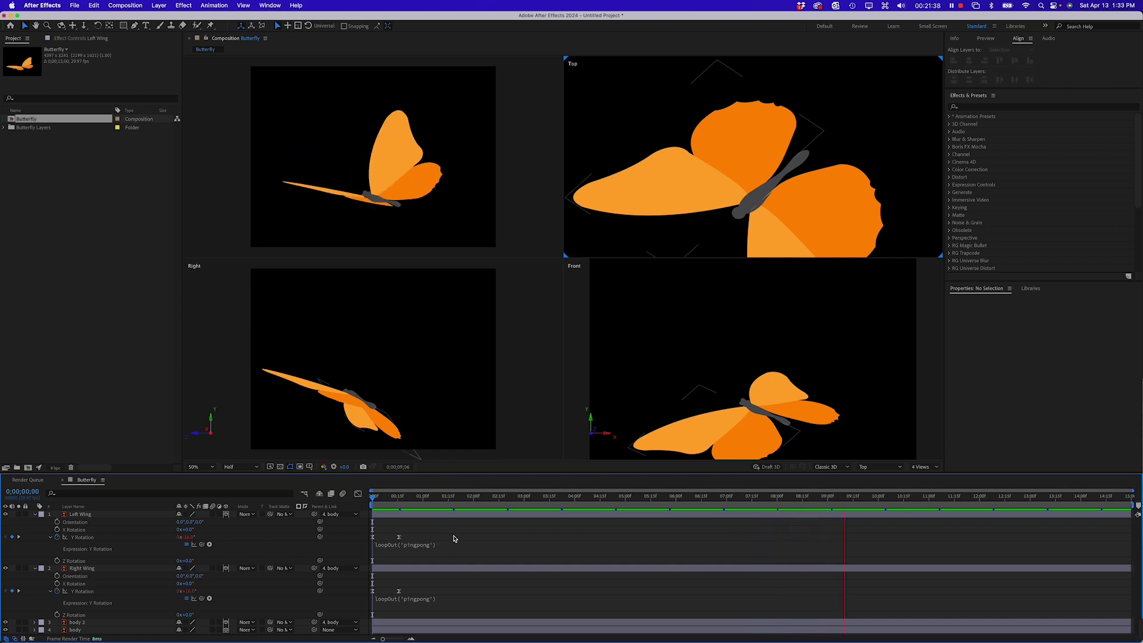
{"action": "key", "text": "space"}
{"action": "left_click_drag", "start_coordinate": [393, 497], "coordinate": [721, 496]}
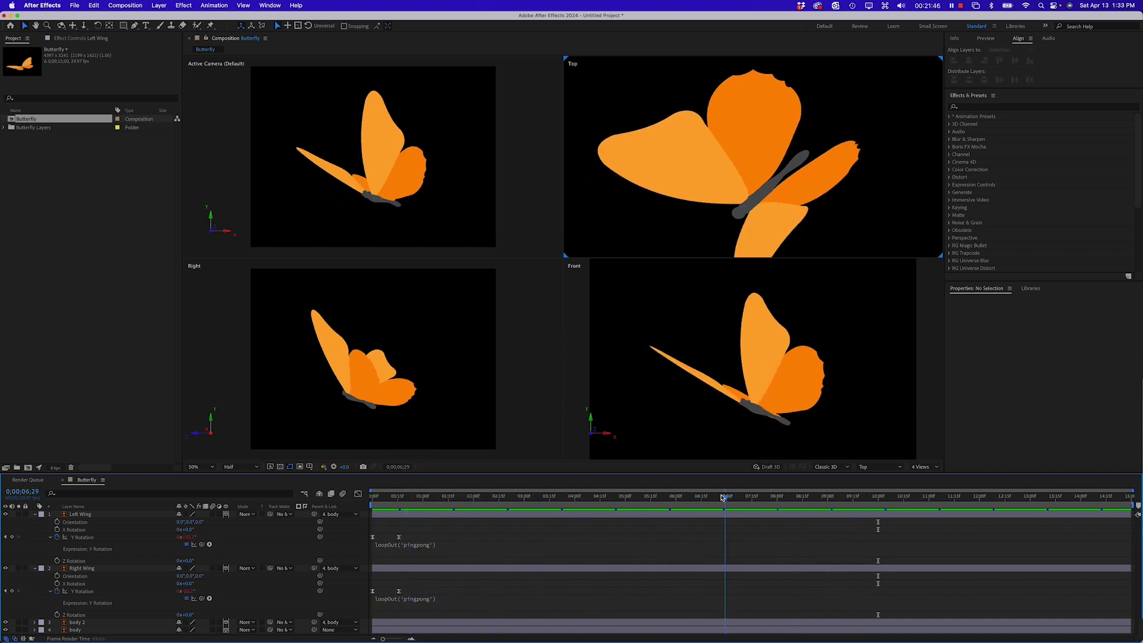
Create a new composition, Comp 1, with the HD 1920x1080 29.97 fps preset.
{"action": "left_click", "coordinate": [59, 207]}
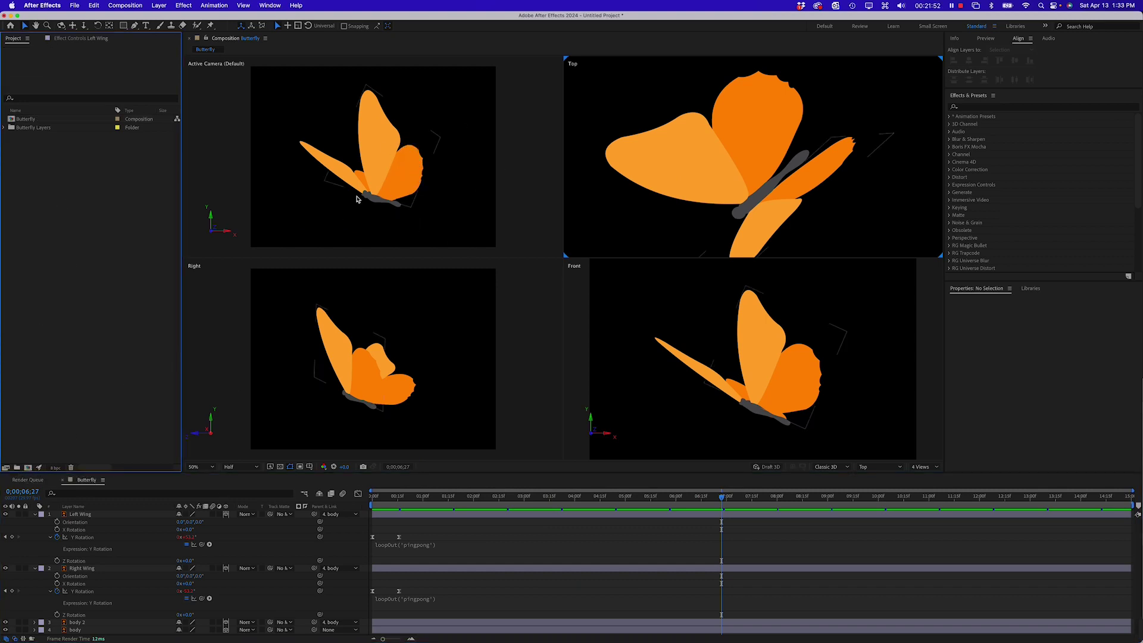
{"action": "left_click", "coordinate": [28, 469]}
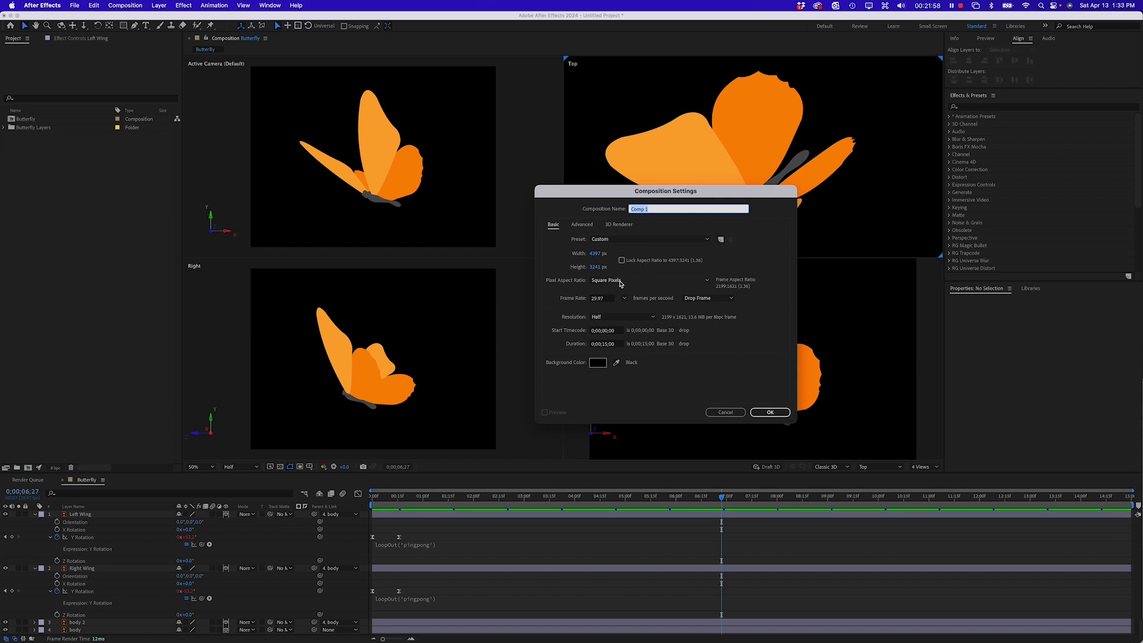
{"action": "left_click", "coordinate": [642, 239]}
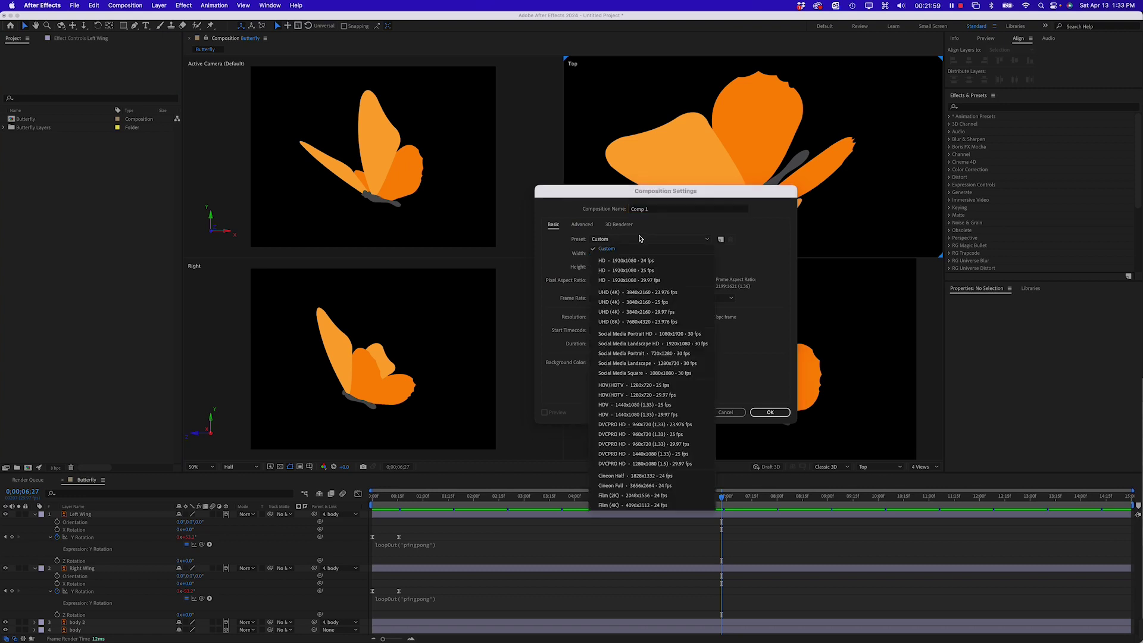
{"action": "left_click", "coordinate": [642, 280]}
{"action": "left_click", "coordinate": [769, 413]}
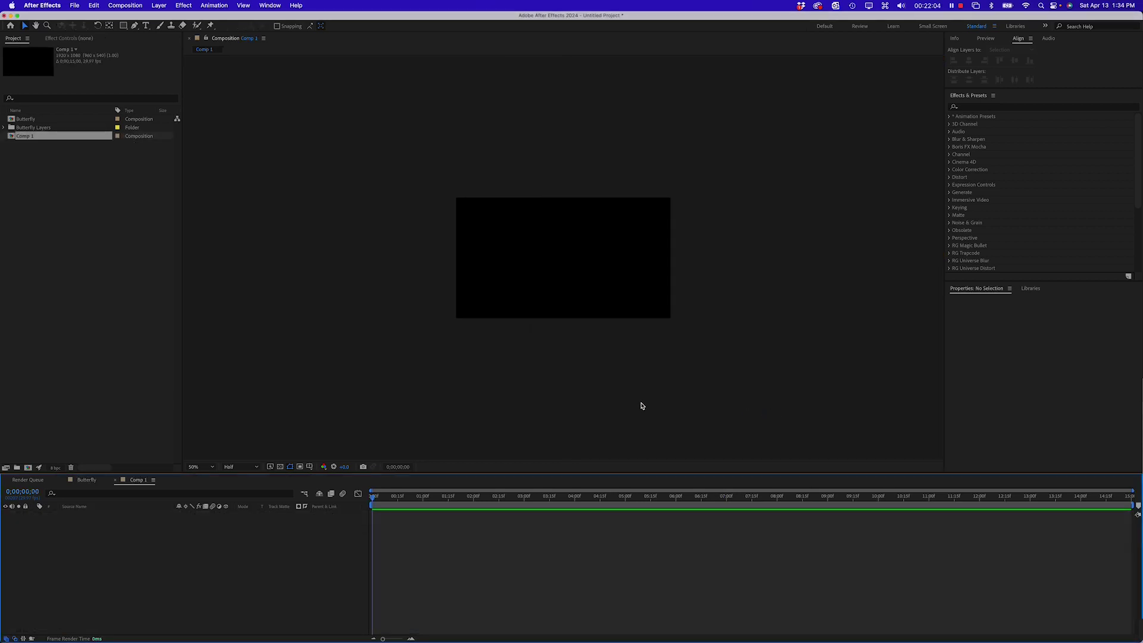
Add the Butterfly composition to Comp 1, scale it to 38%, place it at 1020, 500 and preview the flapping.
{"action": "left_click", "coordinate": [13, 120]}
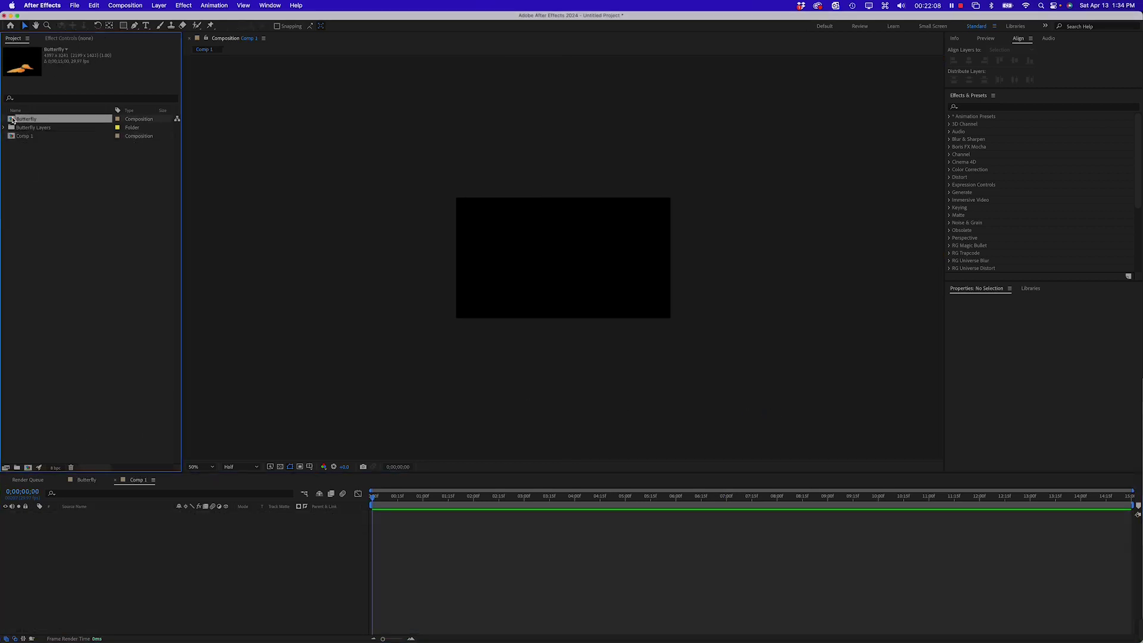
{"action": "left_click_drag", "start_coordinate": [12, 120], "coordinate": [169, 548]}
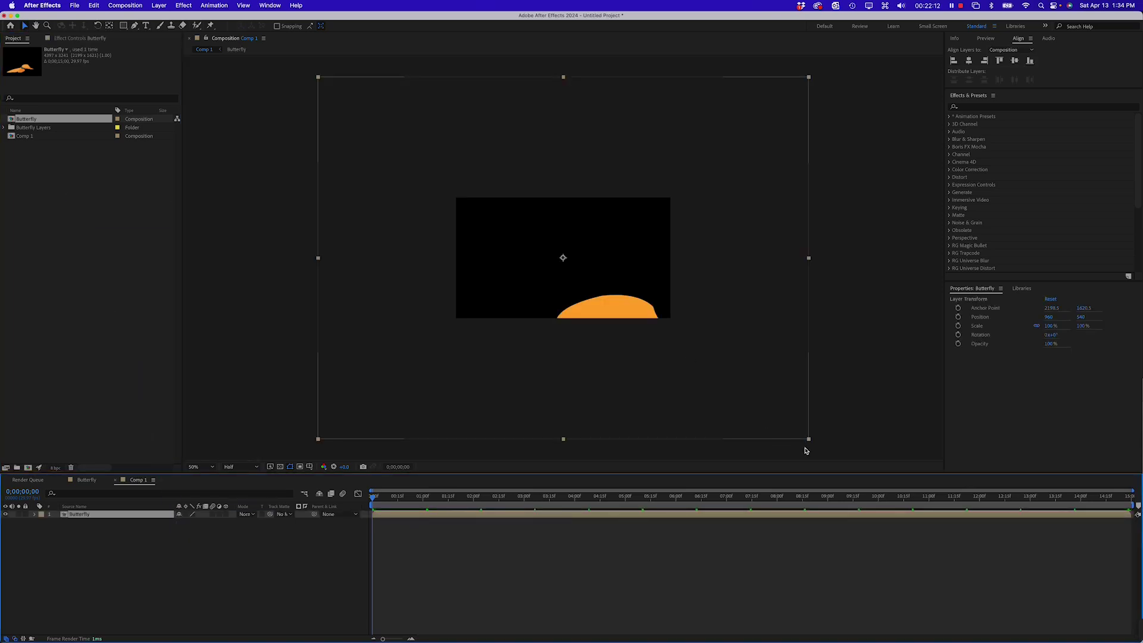
{"action": "left_click_drag", "start_coordinate": [810, 442], "coordinate": [658, 327]}
{"action": "left_click_drag", "start_coordinate": [570, 278], "coordinate": [576, 273]}
{"action": "key", "text": "space"}
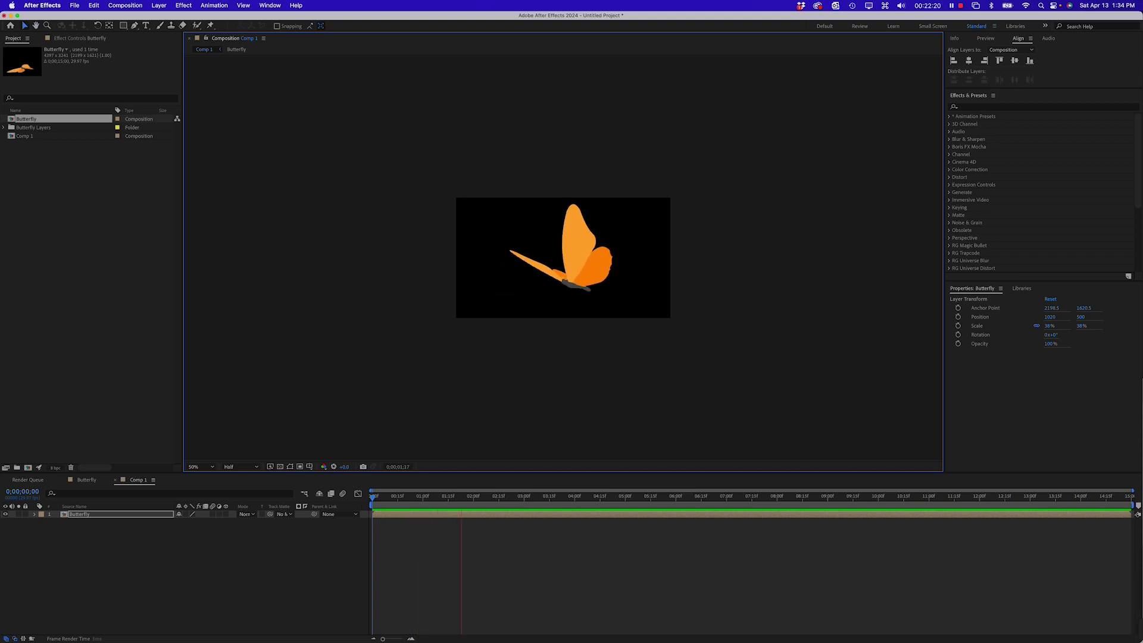
{"action": "key", "text": "space"}
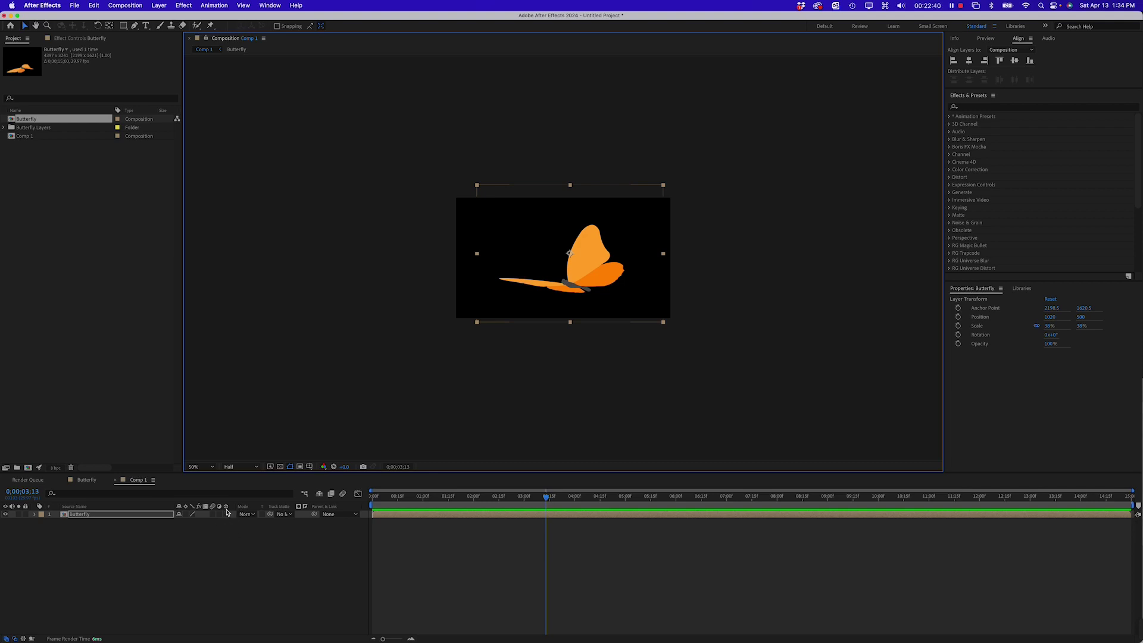
Move the Butterfly layer's anchor point onto the butterfly's body with the Pan Behind tool.
{"action": "left_click", "coordinate": [220, 543]}
{"action": "left_click", "coordinate": [573, 286]}
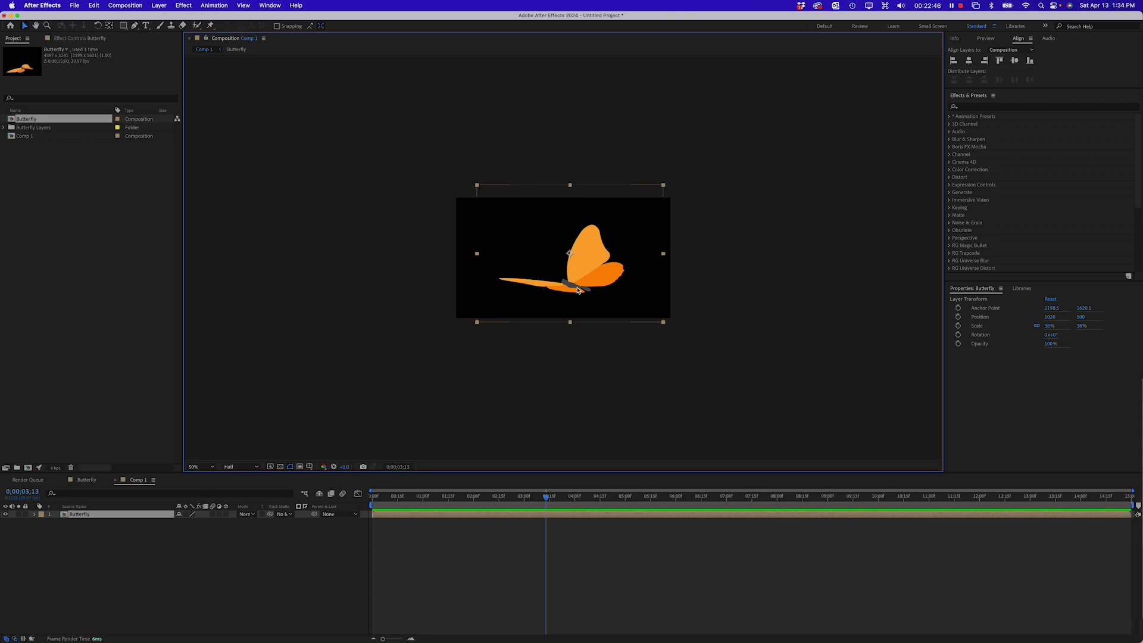
{"action": "left_click", "coordinate": [110, 28]}
{"action": "left_click_drag", "start_coordinate": [569, 252], "coordinate": [570, 286]}
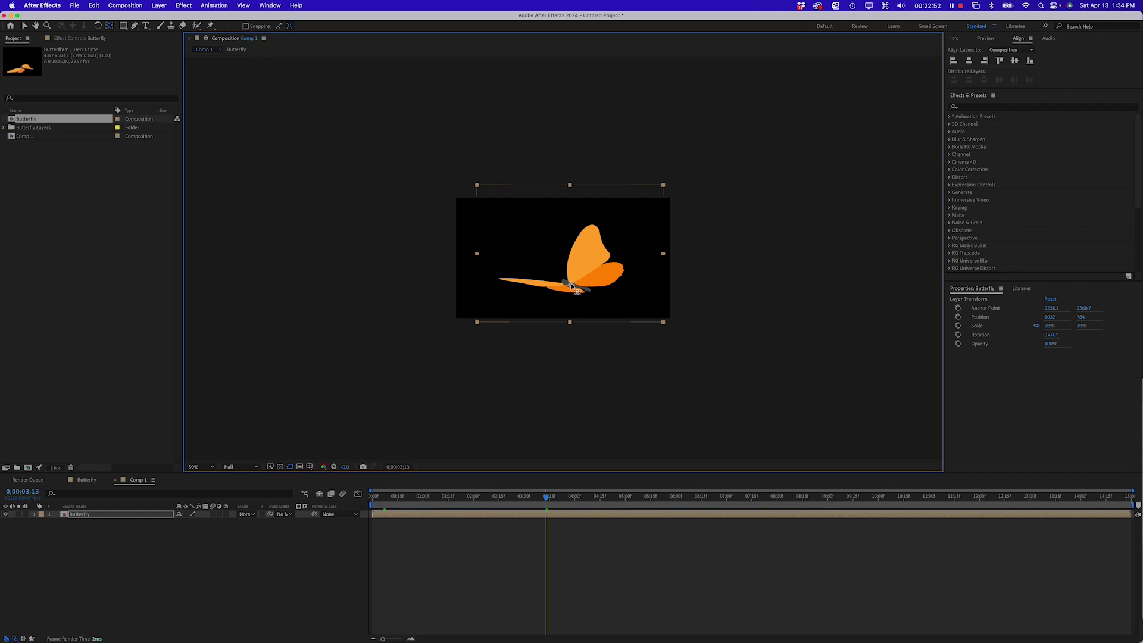
{"action": "key", "text": "v"}
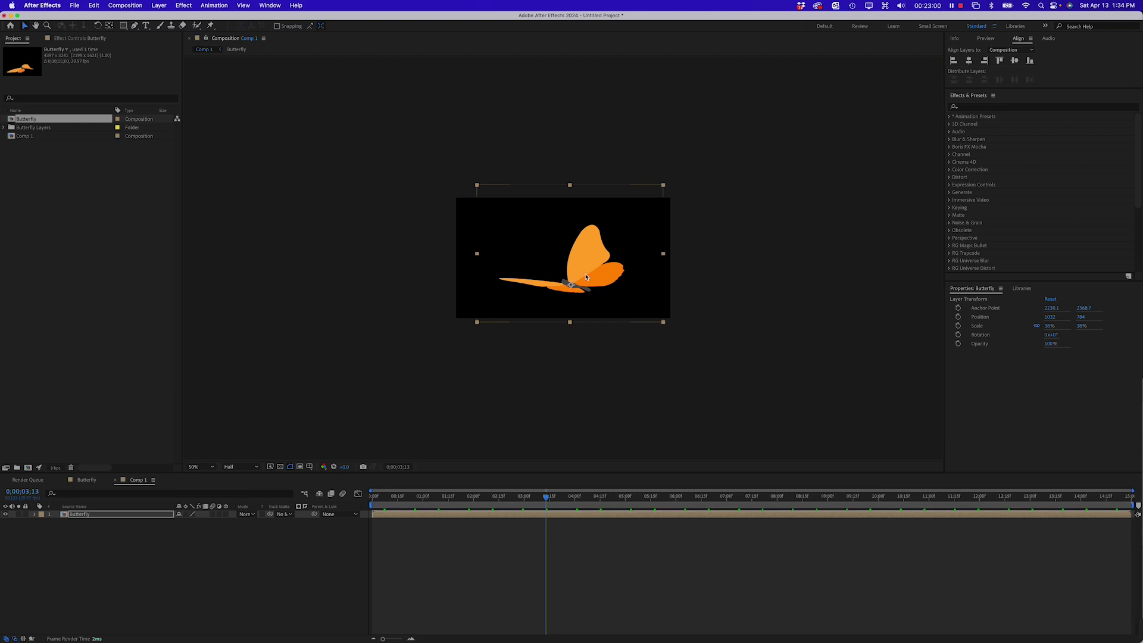
At 0;00;00;00, move the butterfly past the frame's right edge to 2784, 984 and set a Position keyframe.
{"action": "left_click_drag", "start_coordinate": [441, 499], "coordinate": [308, 501]}
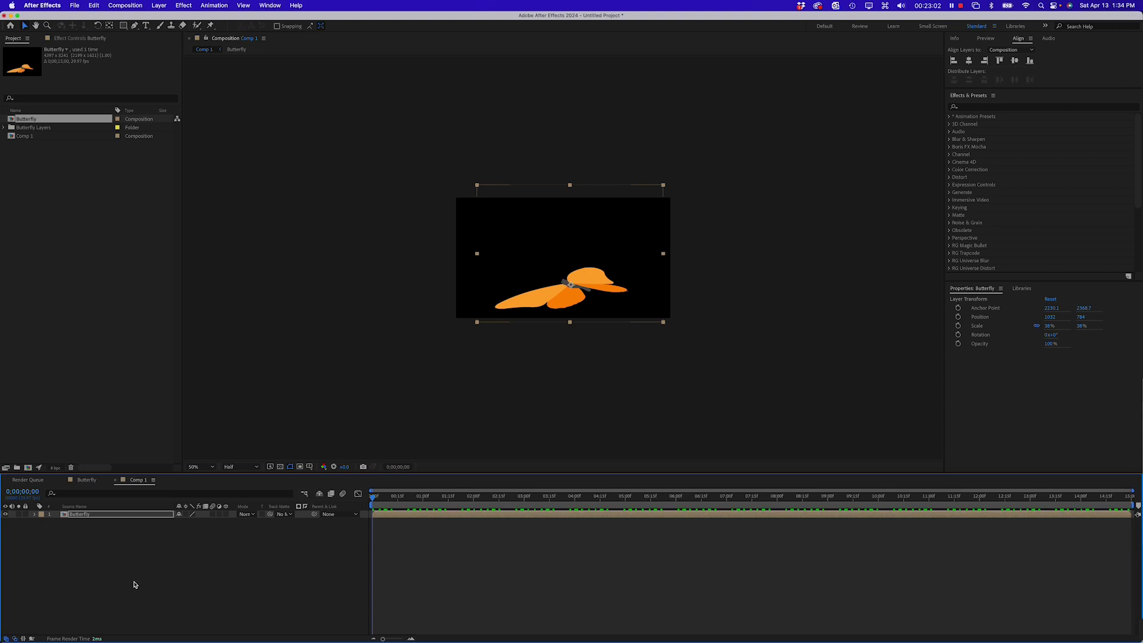
{"action": "left_click_drag", "start_coordinate": [595, 283], "coordinate": [783, 304]}
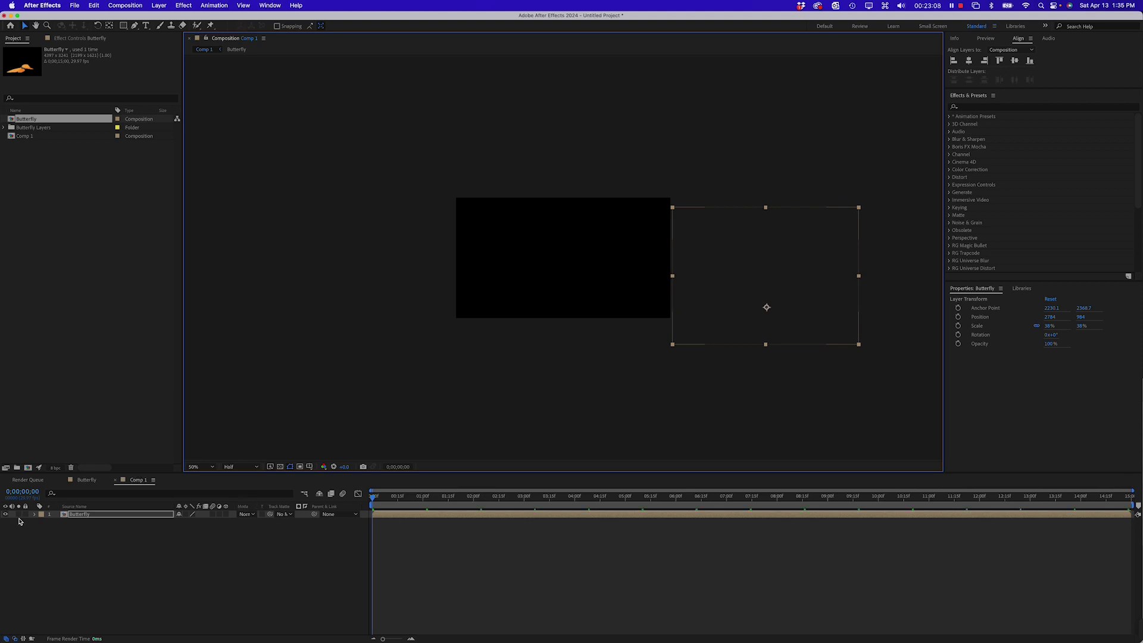
{"action": "left_click", "coordinate": [63, 515]}
{"action": "key", "text": "p"}
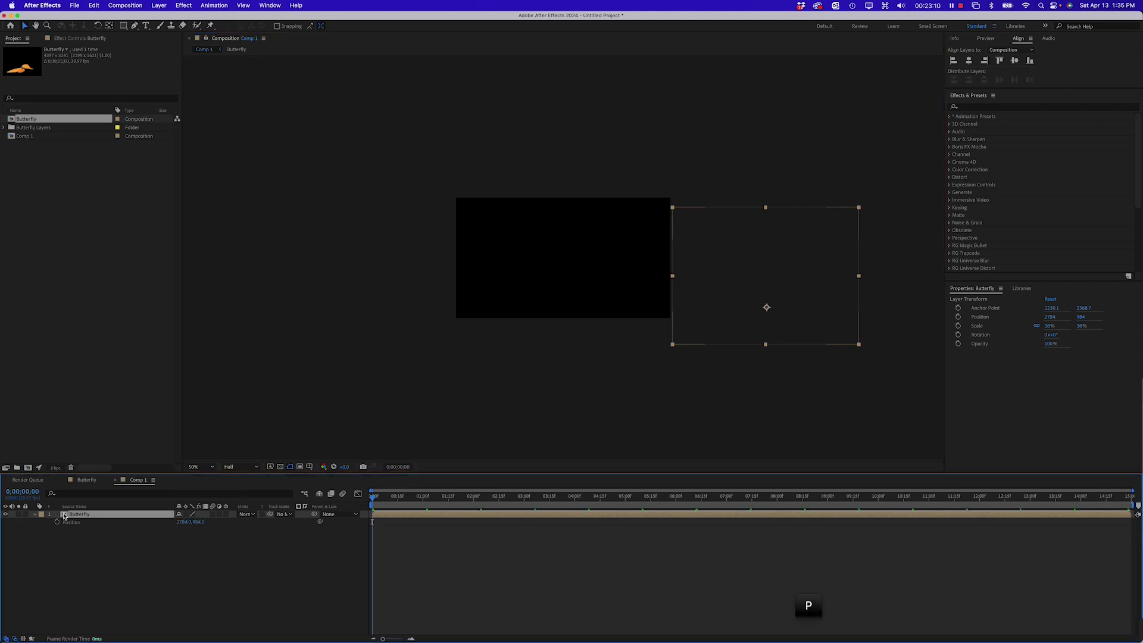
{"action": "left_click", "coordinate": [56, 521]}
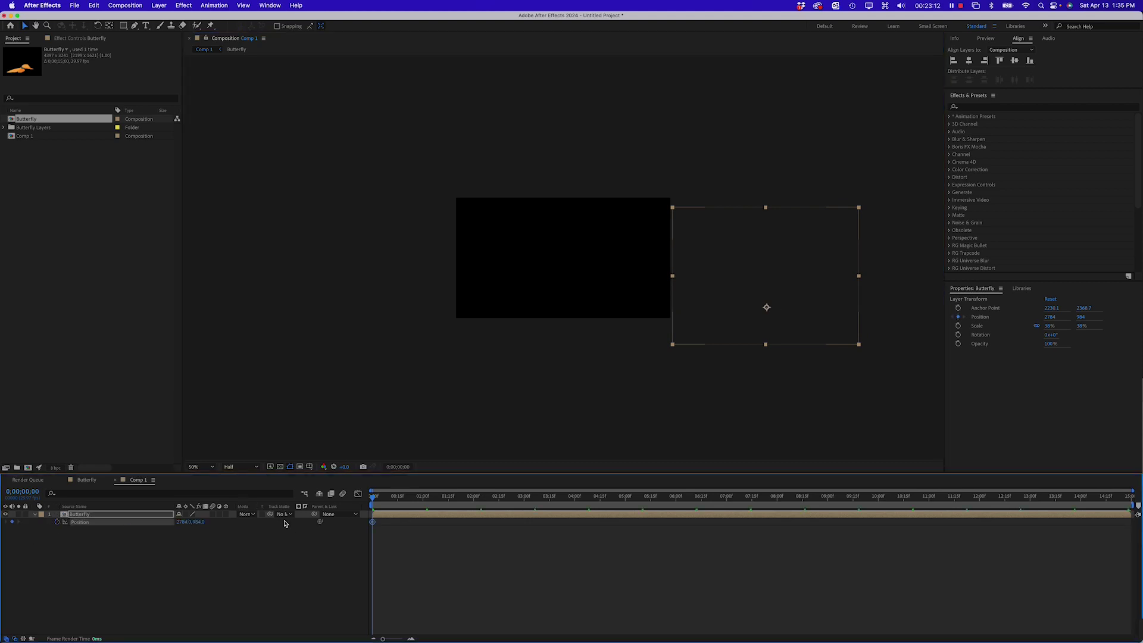
At 0;00;04;01, move the butterfly past the frame's left edge to keyframe its exit, and preview the flight from the start.
{"action": "left_click_drag", "start_coordinate": [373, 499], "coordinate": [580, 513]}
{"action": "left_click_drag", "start_coordinate": [831, 312], "coordinate": [411, 239]}
{"action": "left_click_drag", "start_coordinate": [437, 498], "coordinate": [364, 501]}
{"action": "key", "text": "space"}
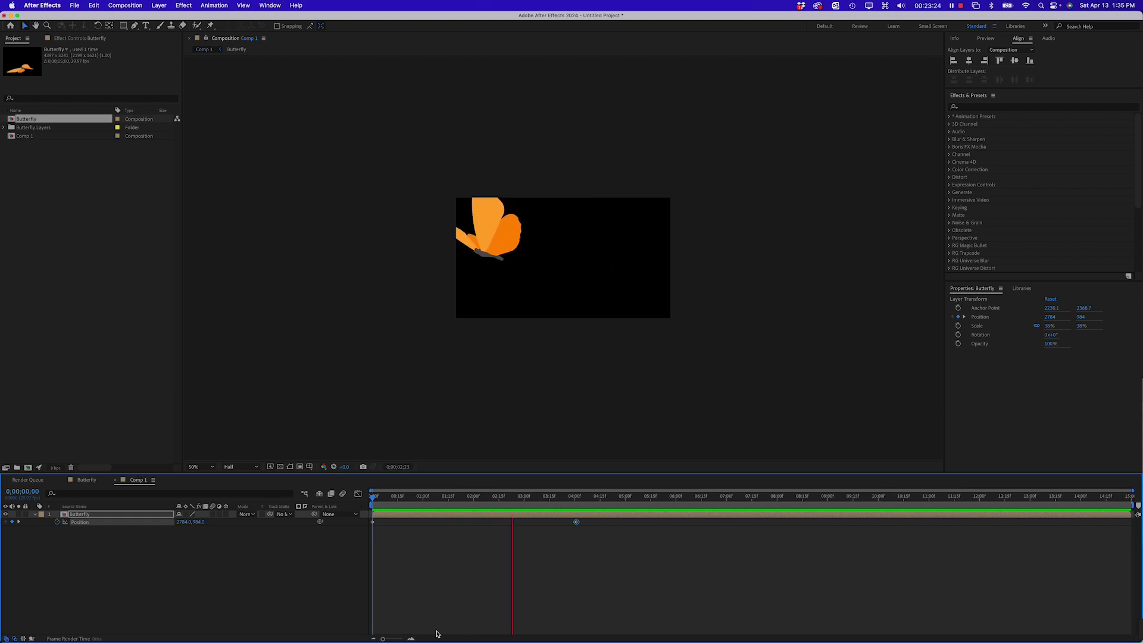
{"action": "key", "text": "space"}
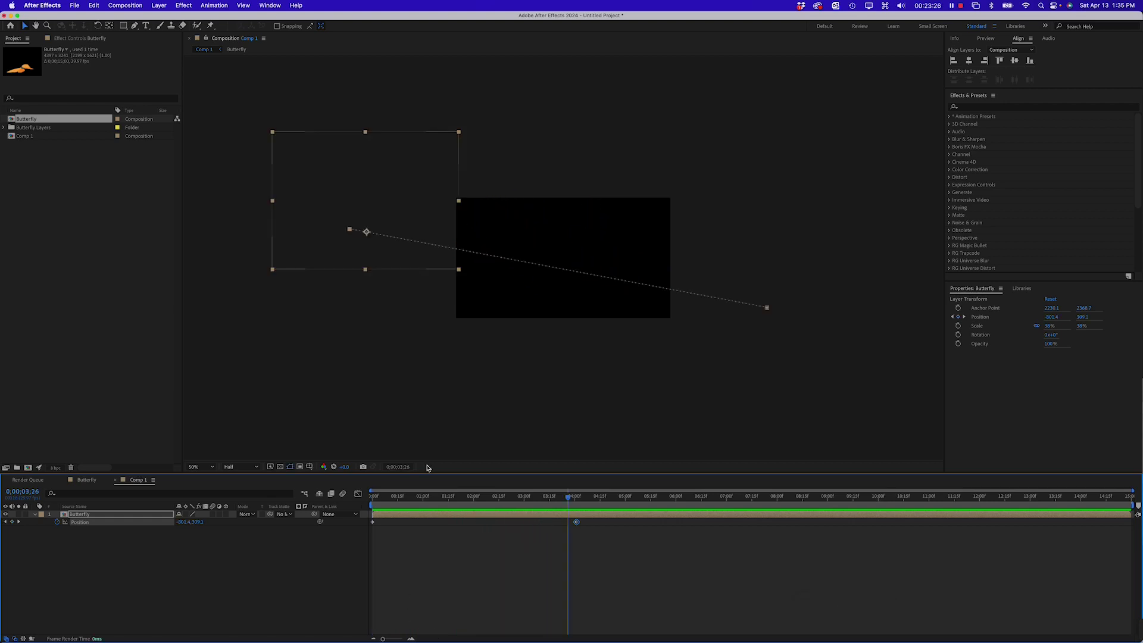
At 0;00;02;00, lower the butterfly to near the frame's bottom edge to add a middle Position keyframe.
{"action": "left_click", "coordinate": [427, 409]}
{"action": "left_click", "coordinate": [400, 268]}
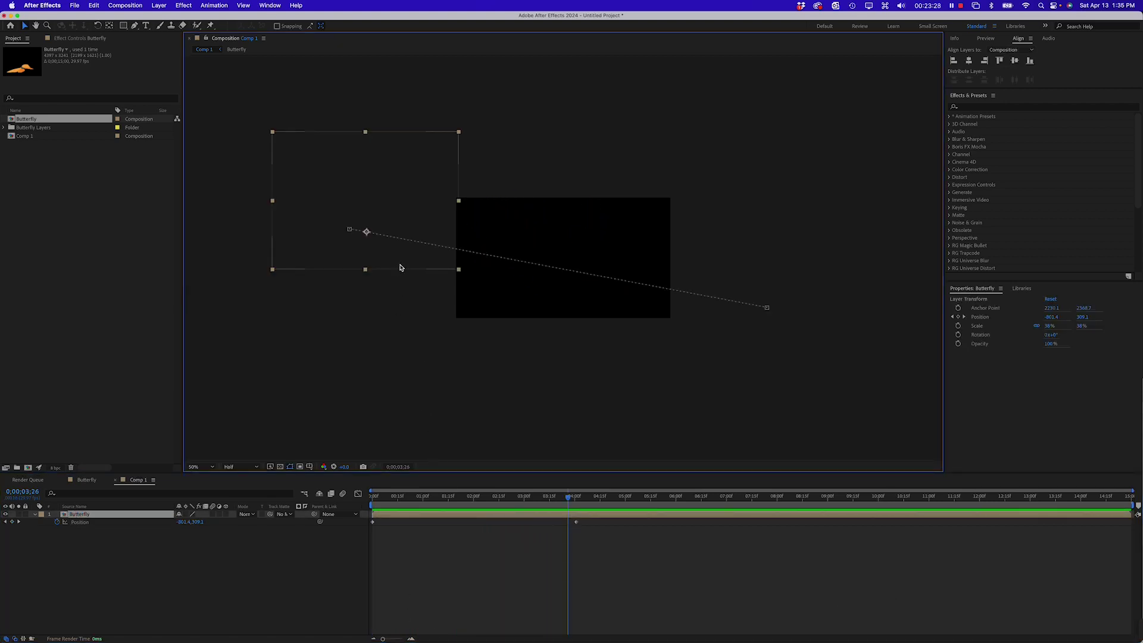
{"action": "left_click", "coordinate": [441, 364]}
{"action": "left_click_drag", "start_coordinate": [510, 499], "coordinate": [475, 499]}
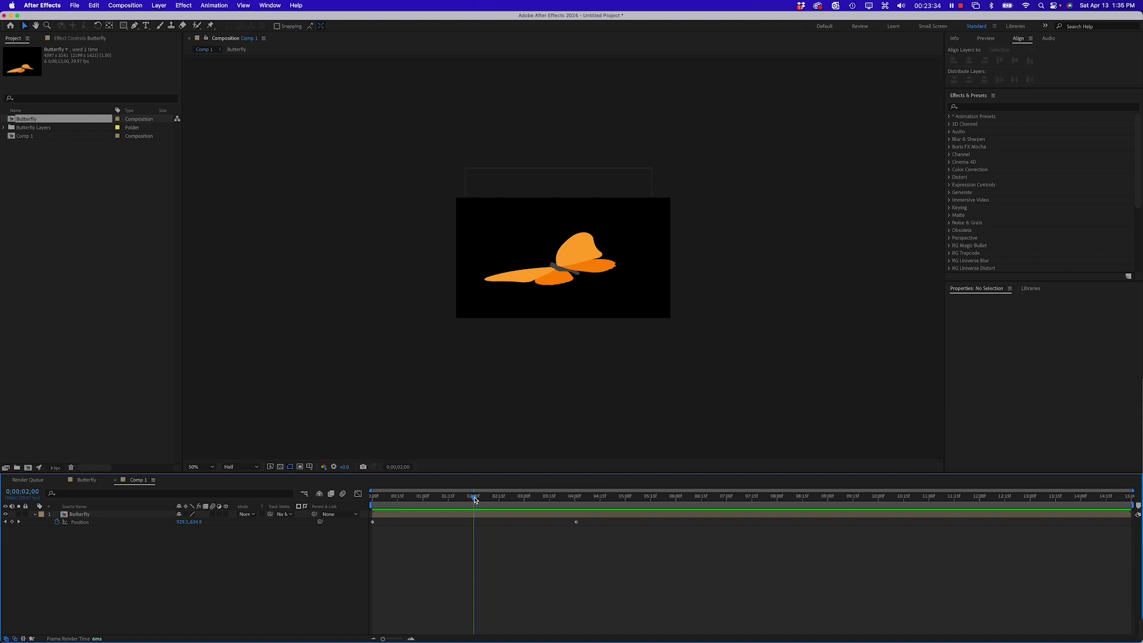
{"action": "left_click_drag", "start_coordinate": [572, 258], "coordinate": [572, 295]}
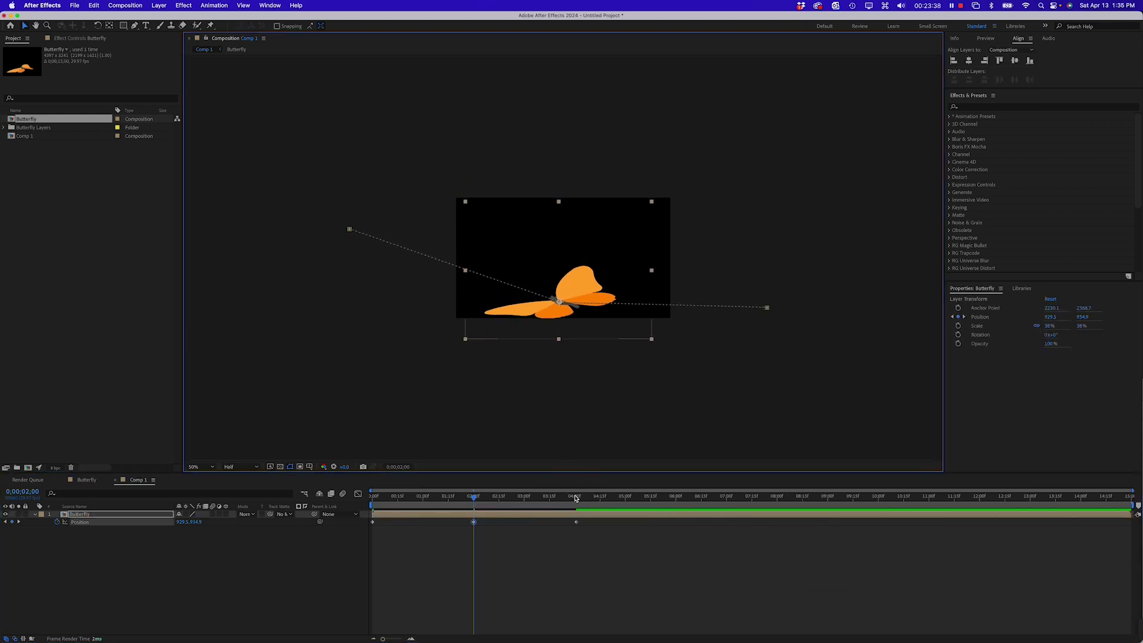
Raise the exit keyframe at 0;00;04;01 above the frame and the entry keyframe at 0;00;00;00 to 2824, 64.
{"action": "left_click", "coordinate": [576, 497]}
{"action": "left_click_drag", "start_coordinate": [349, 231], "coordinate": [351, 173]}
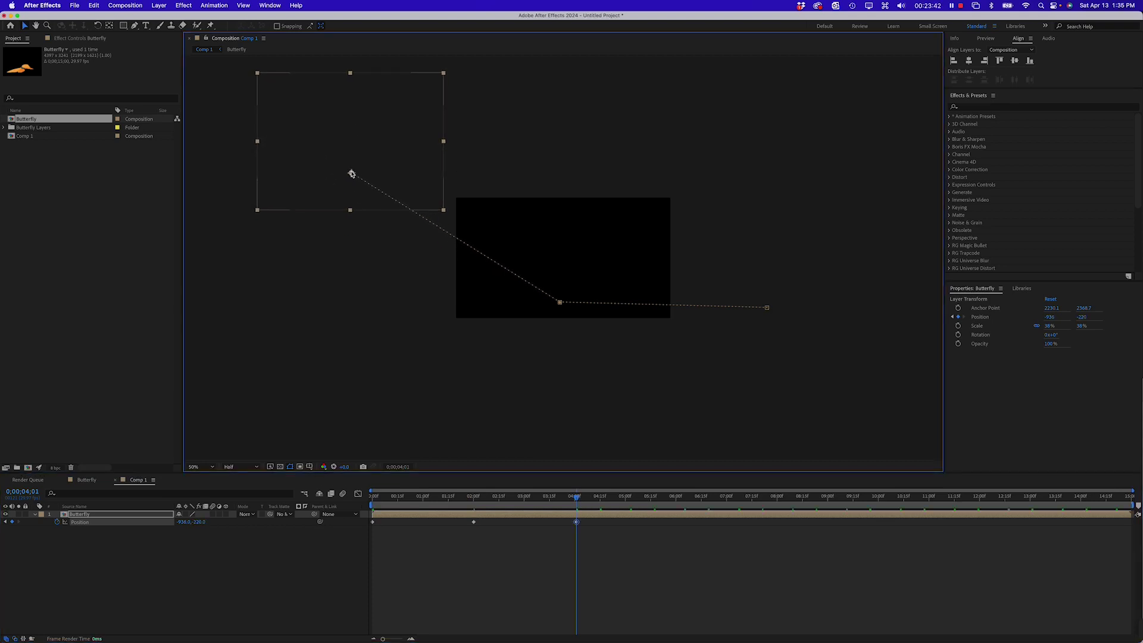
{"action": "left_click_drag", "start_coordinate": [481, 495], "coordinate": [364, 500]}
{"action": "left_click_drag", "start_coordinate": [768, 307], "coordinate": [771, 205]}
{"action": "left_click_drag", "start_coordinate": [374, 501], "coordinate": [425, 478]}
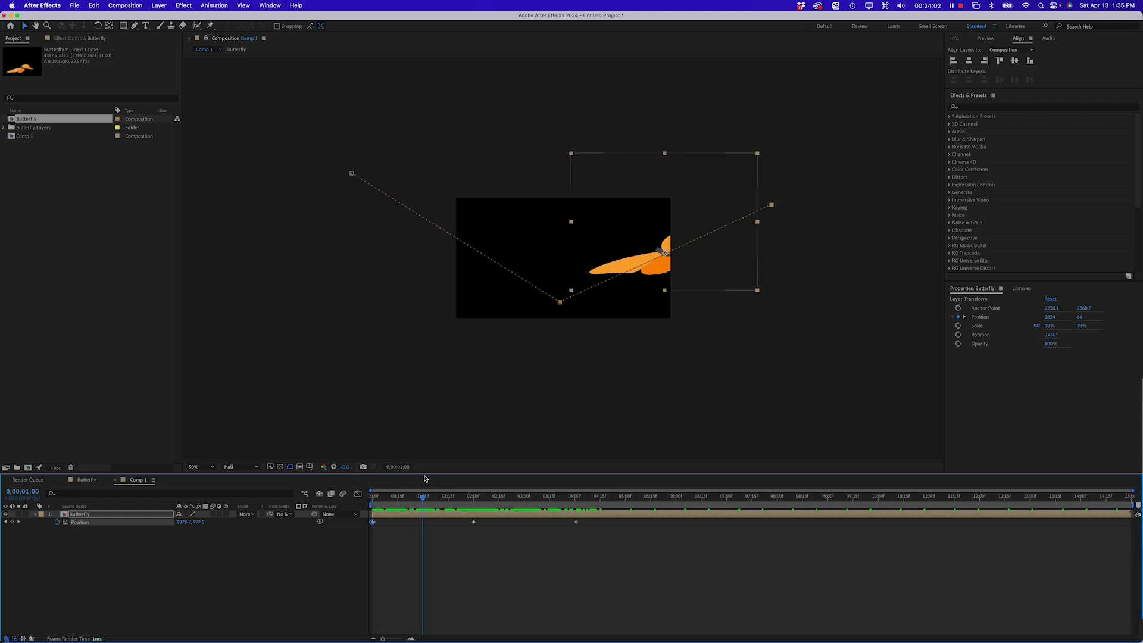
Set the spatial interpolation of all three Position keyframes to Continuous Bezier.
{"action": "left_click", "coordinate": [351, 175]}
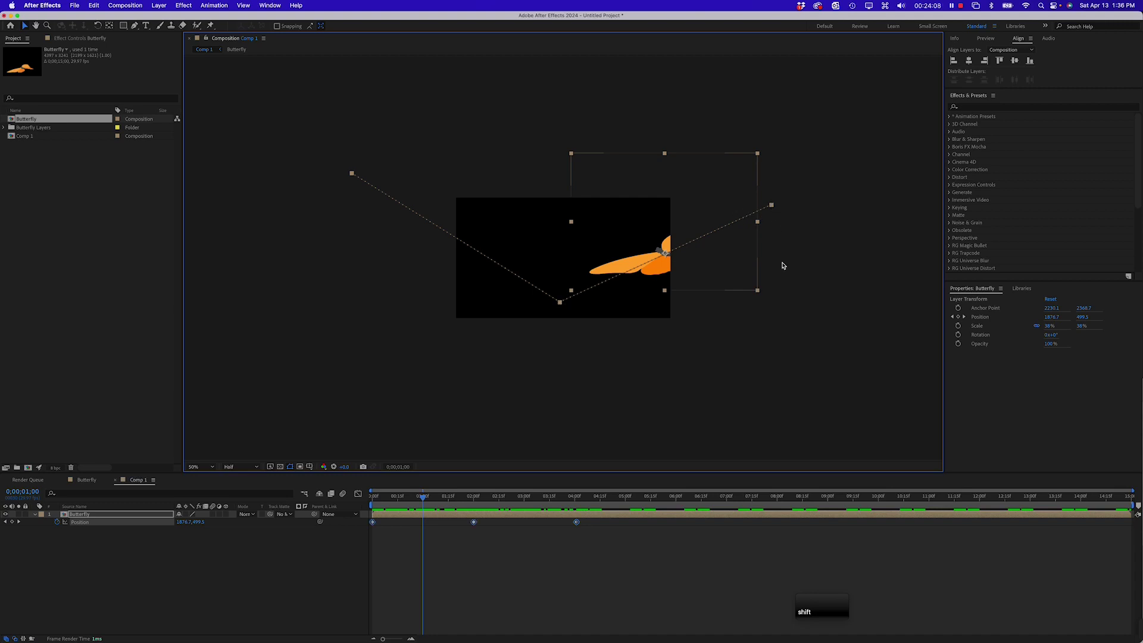
{"action": "right_click", "coordinate": [772, 205]}
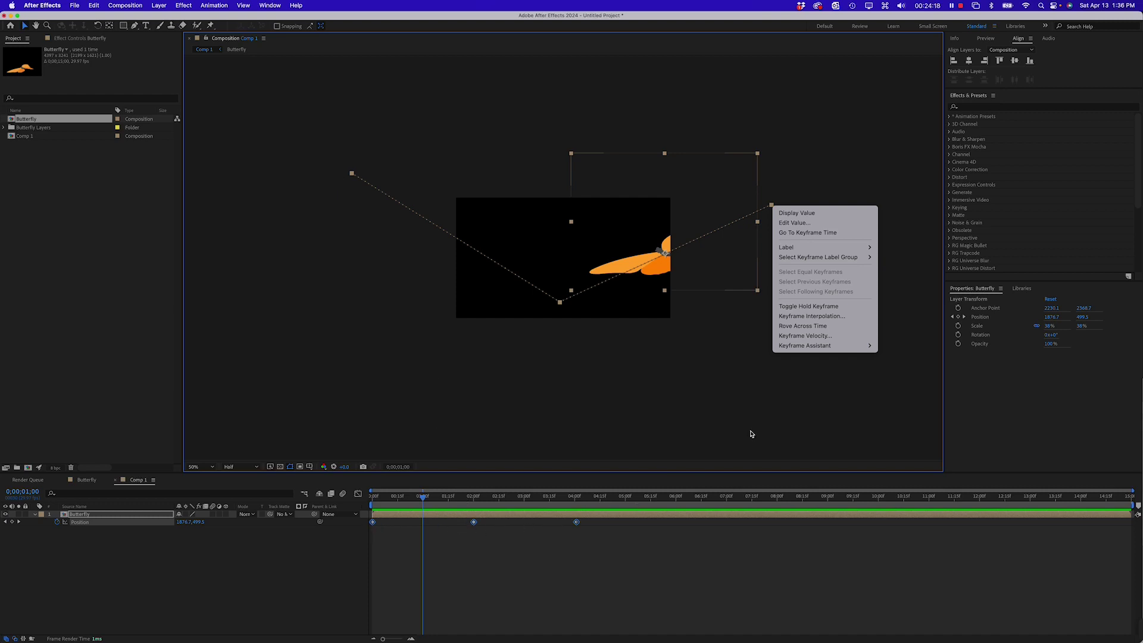
{"action": "left_click", "coordinate": [802, 317]}
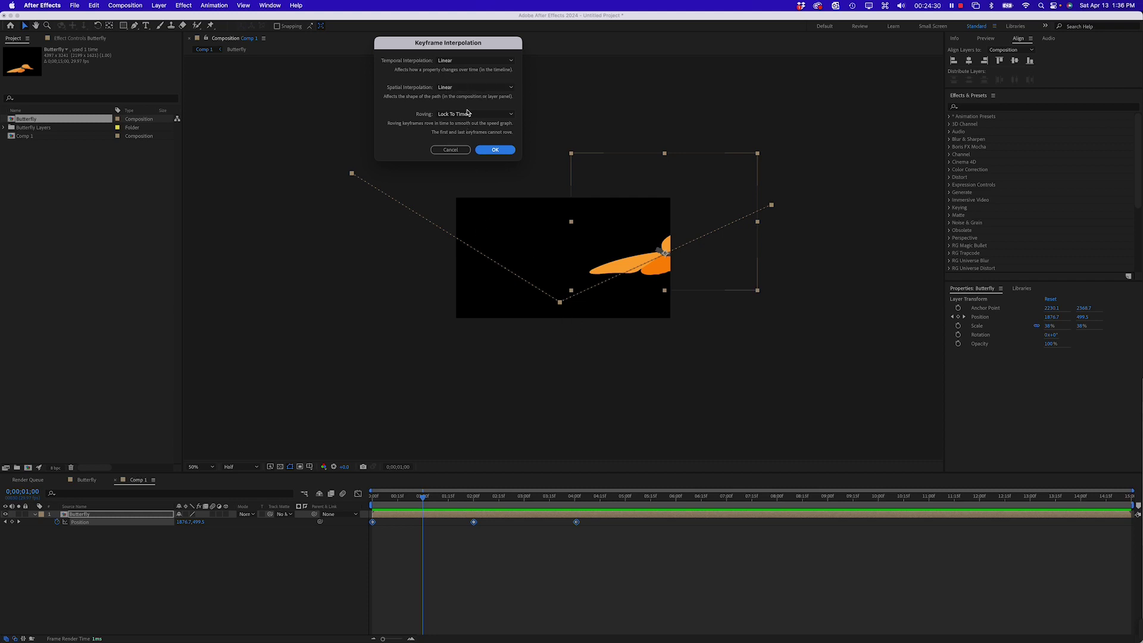
{"action": "left_click", "coordinate": [467, 88]}
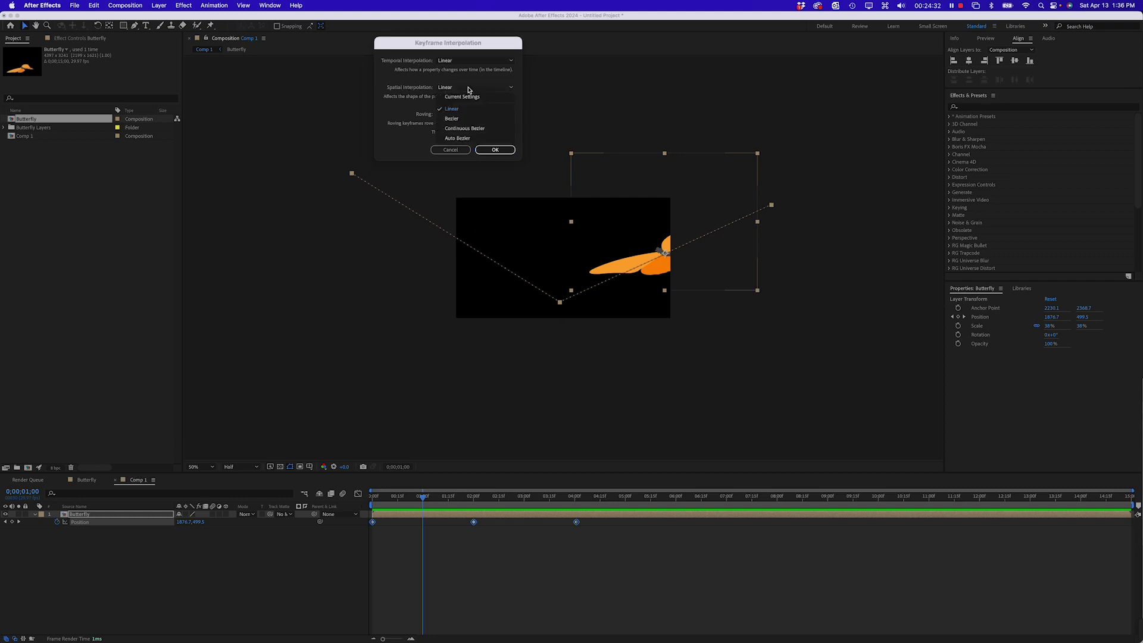
{"action": "left_click", "coordinate": [476, 128]}
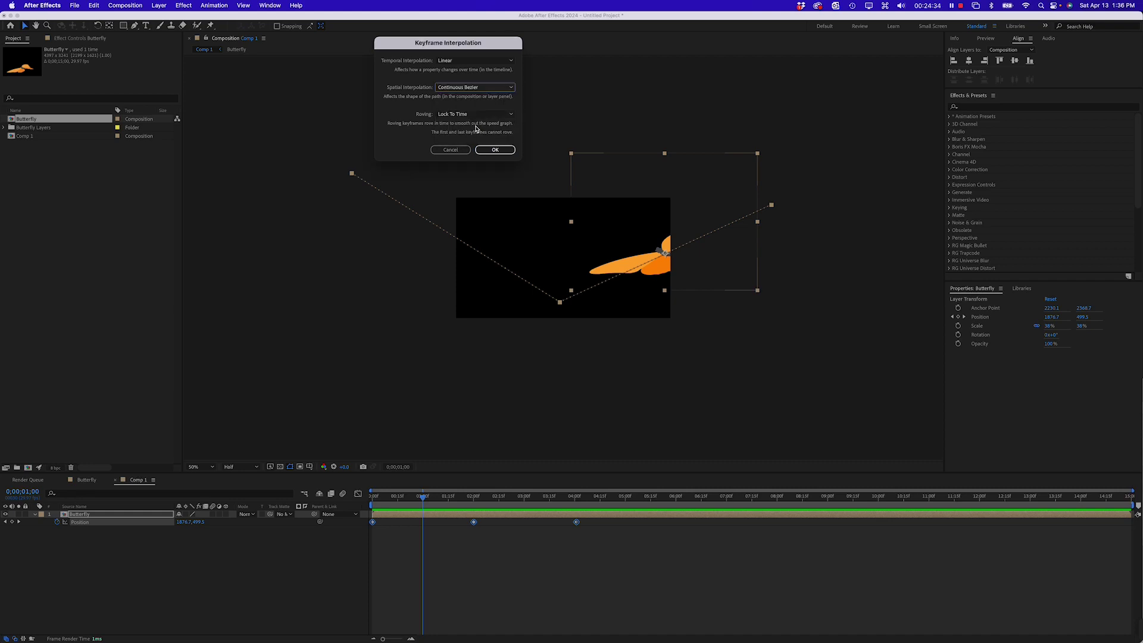
{"action": "left_click", "coordinate": [494, 150]}
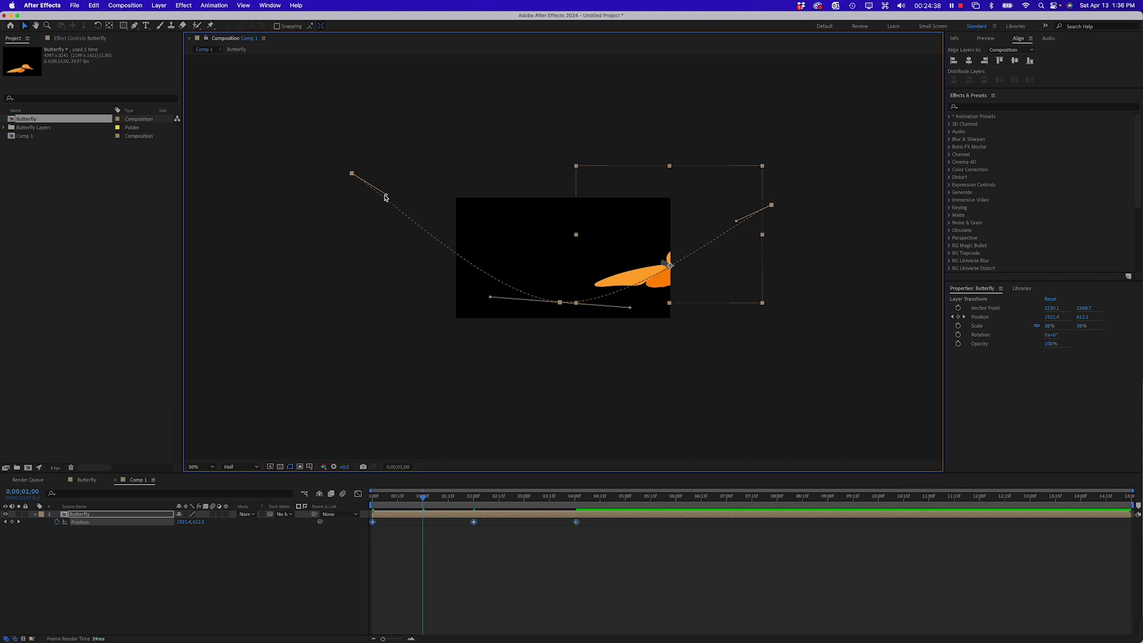
Adjust the Bezier handles at both ends of the motion path to curve the flight smoothly, and preview it.
{"action": "left_click_drag", "start_coordinate": [385, 197], "coordinate": [427, 195]}
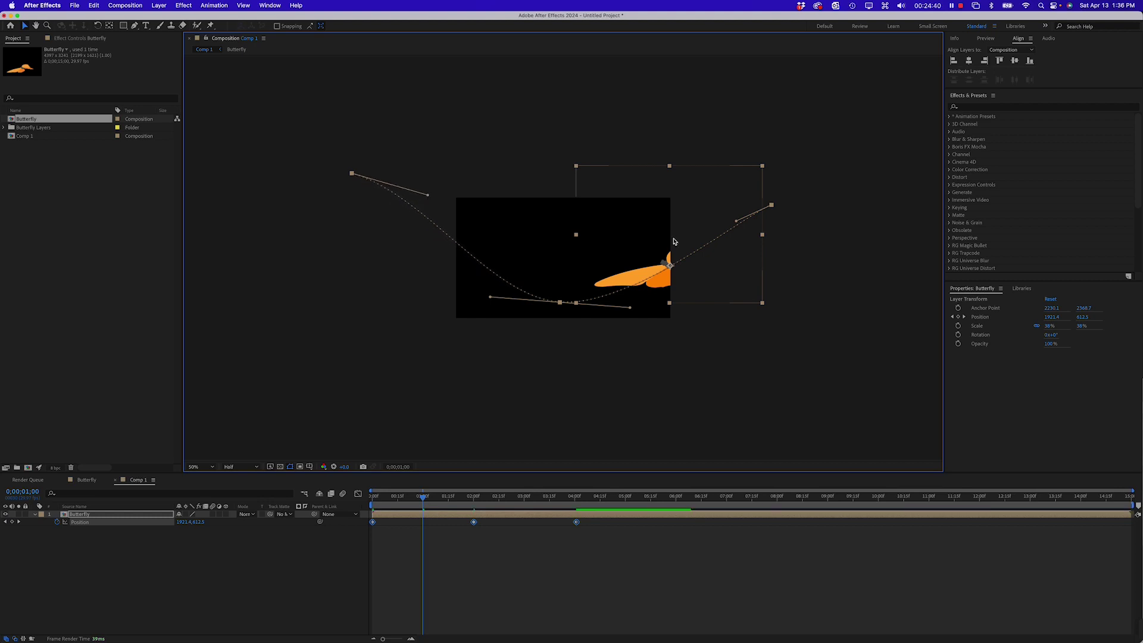
{"action": "left_click_drag", "start_coordinate": [738, 223], "coordinate": [704, 206]}
{"action": "key", "text": "space"}
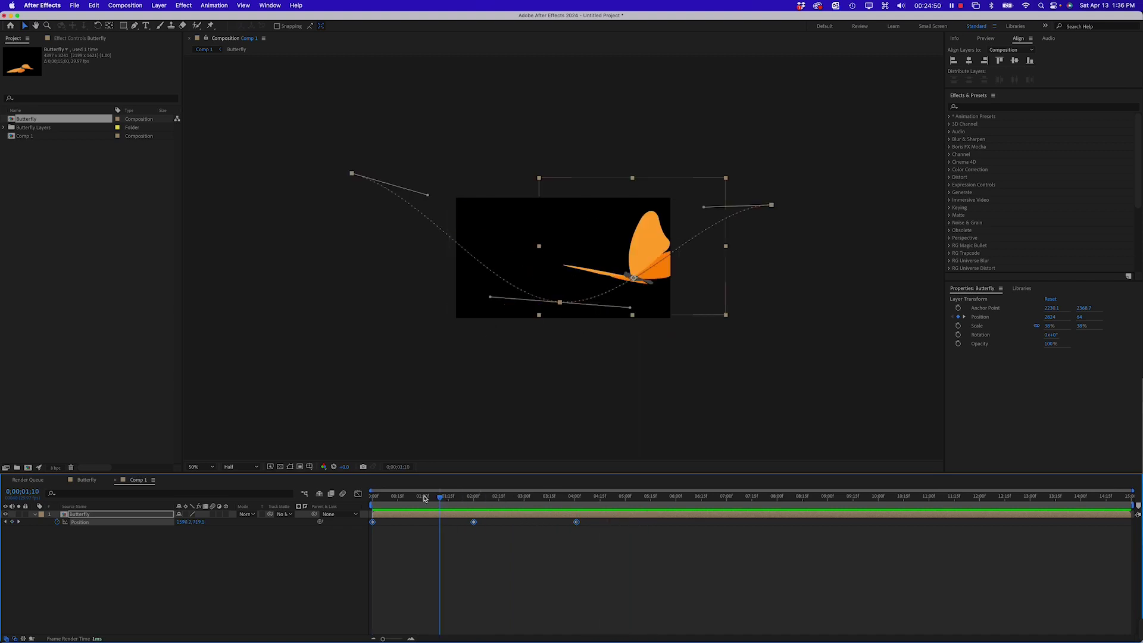
{"action": "key", "text": "space"}
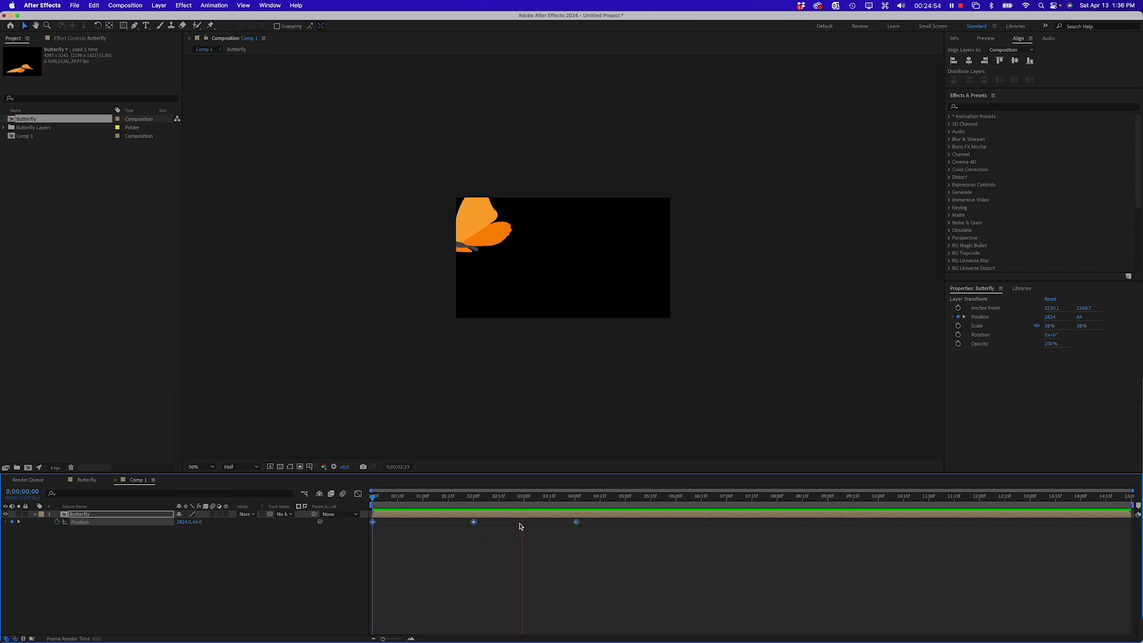
Stop the preview and delete all three Position keyframes from the Butterfly layer.
{"action": "key", "text": "space"}
{"action": "left_click_drag", "start_coordinate": [500, 504], "coordinate": [362, 500]}
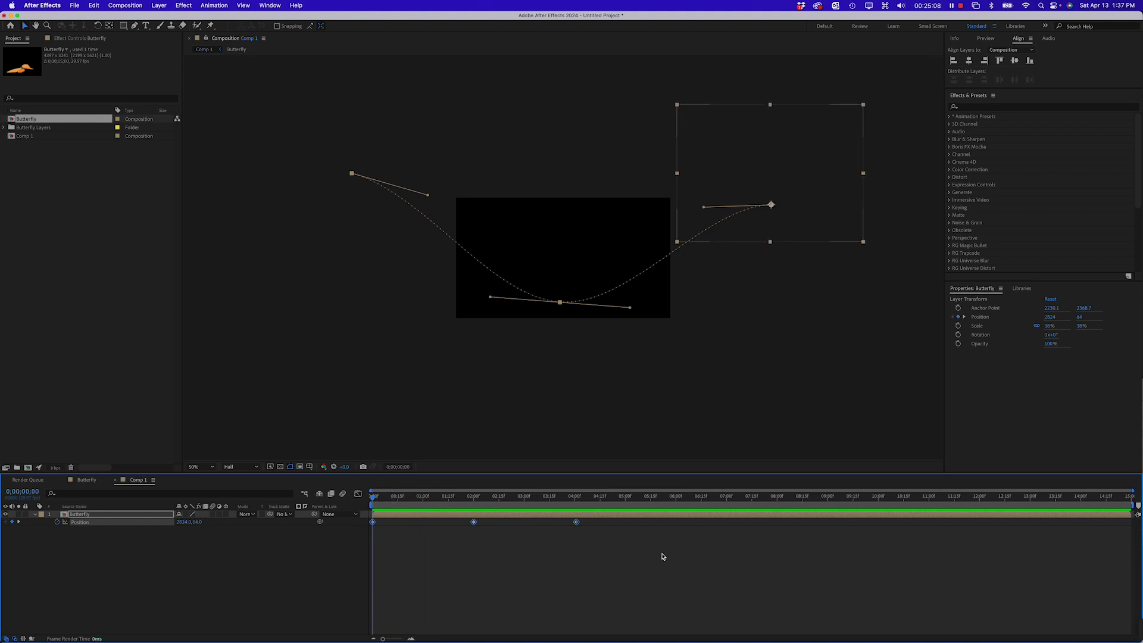
{"action": "left_click_drag", "start_coordinate": [609, 540], "coordinate": [370, 525]}
{"action": "key", "text": "Delete"}
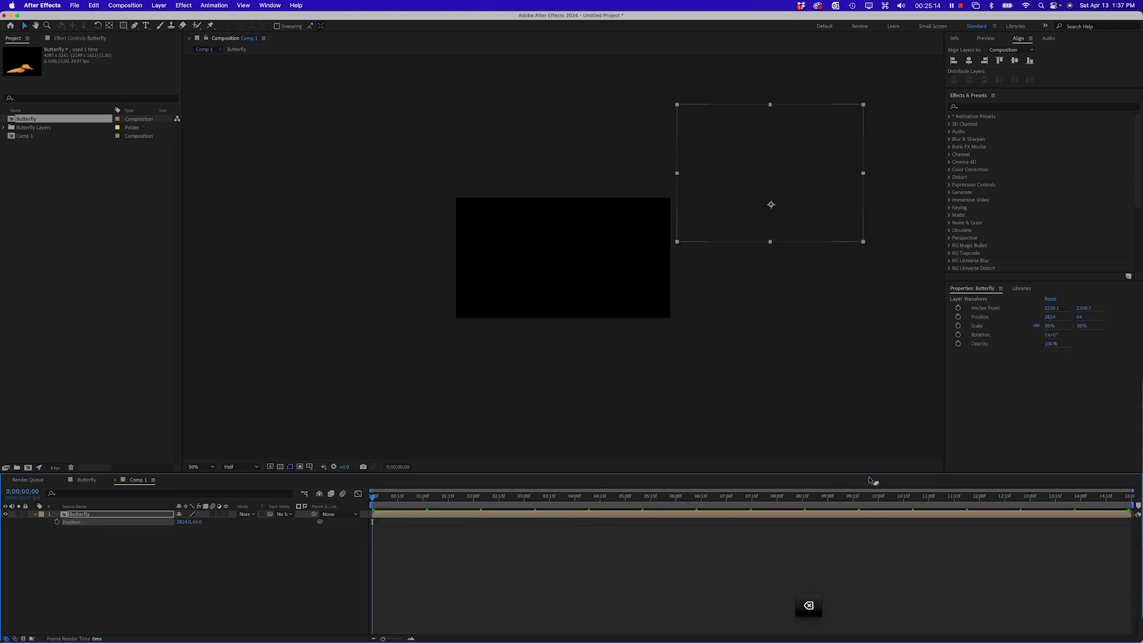
{"action": "left_click", "coordinate": [167, 558]}
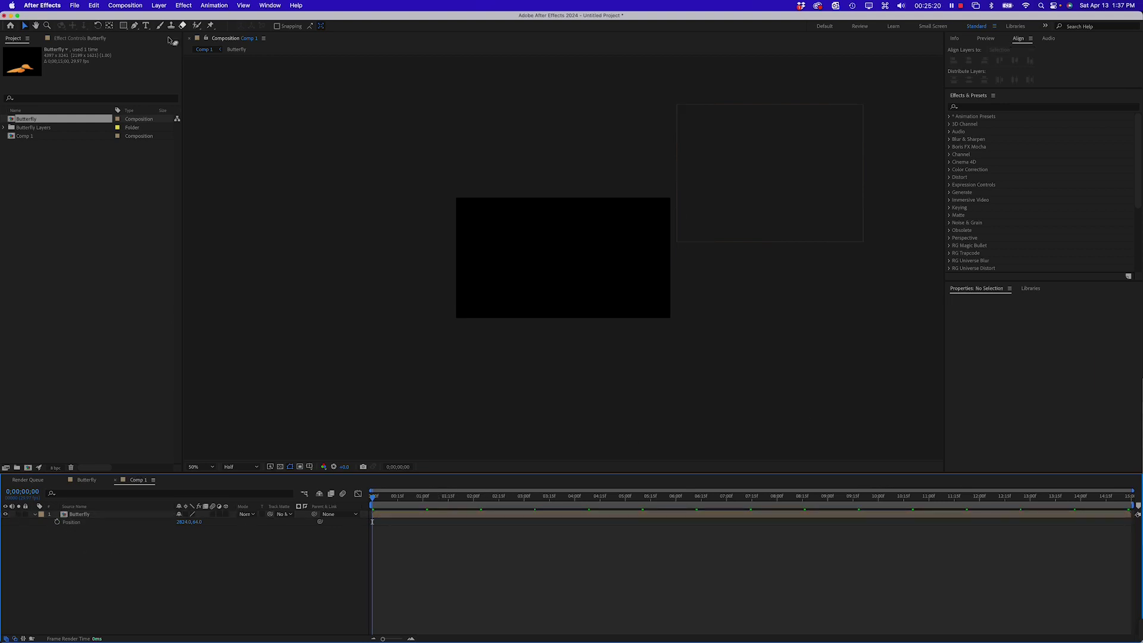
Draw a wavy four-point open path with the Pen tool, running from beyond the frame's right edge to beyond its left edge.
{"action": "left_click", "coordinate": [134, 25]}
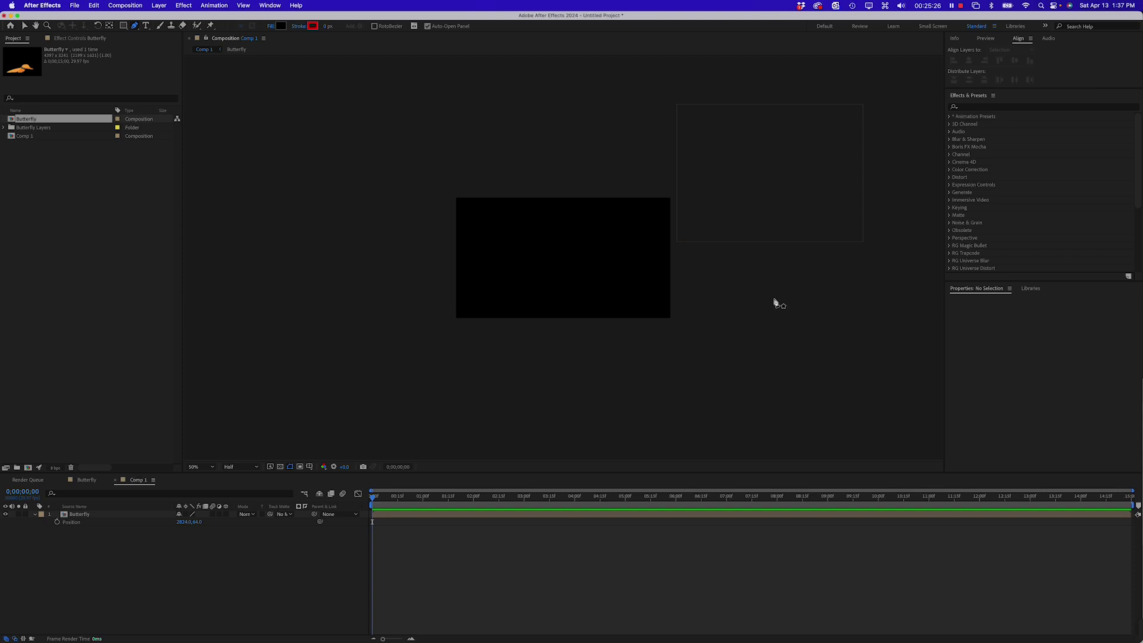
{"action": "left_click_drag", "start_coordinate": [770, 298], "coordinate": [718, 313]}
{"action": "left_click_drag", "start_coordinate": [614, 274], "coordinate": [565, 233]}
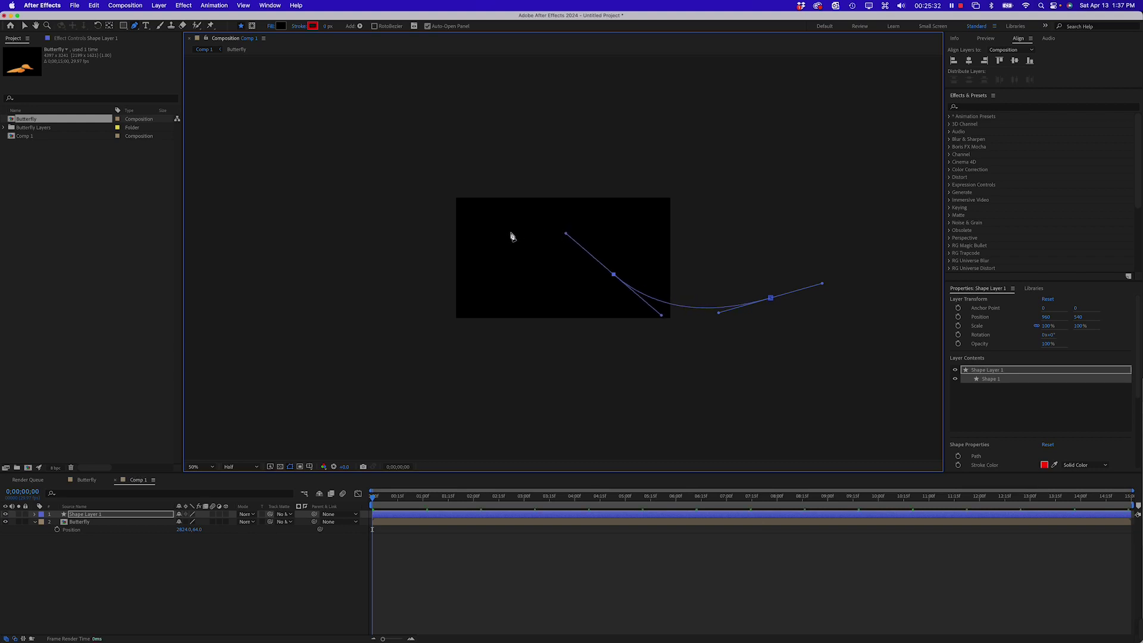
{"action": "left_click_drag", "start_coordinate": [497, 245], "coordinate": [476, 279]}
{"action": "left_click_drag", "start_coordinate": [412, 306], "coordinate": [348, 289]}
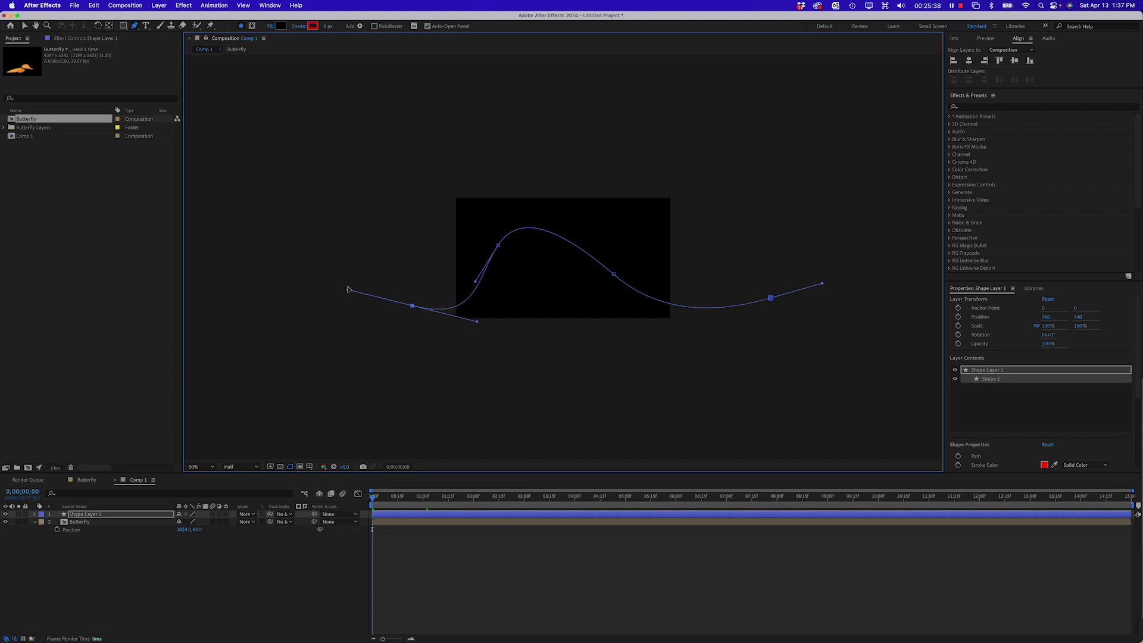
{"action": "left_click", "coordinate": [78, 559]}
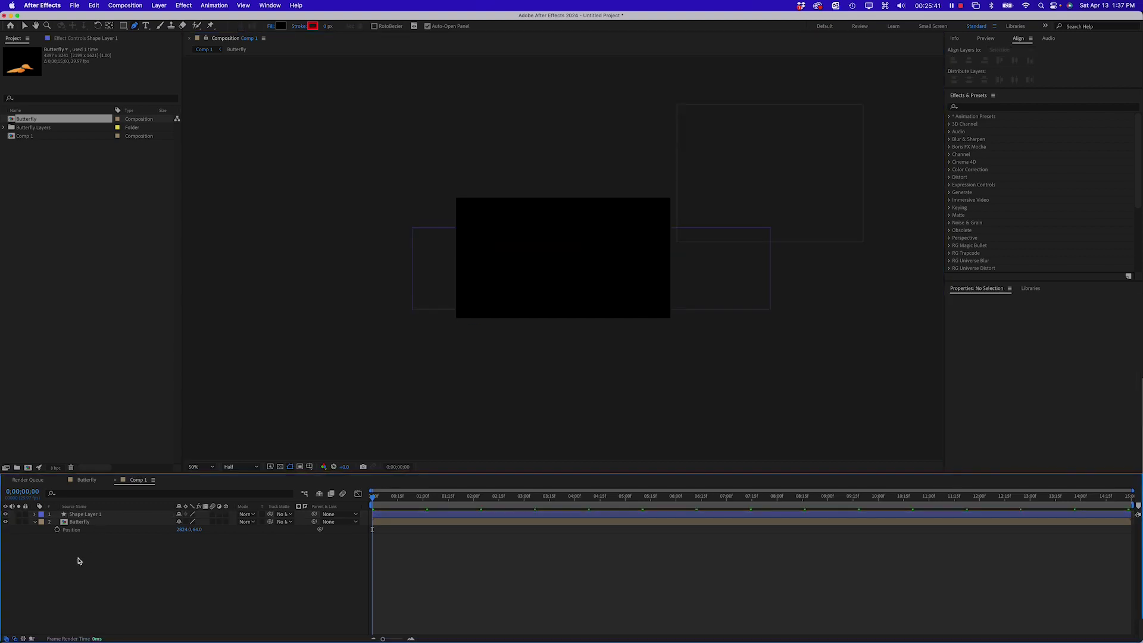
Expand Shape Layer 1 down to Shape 1's Path 1 and copy its Path property.
{"action": "left_click", "coordinate": [37, 514]}
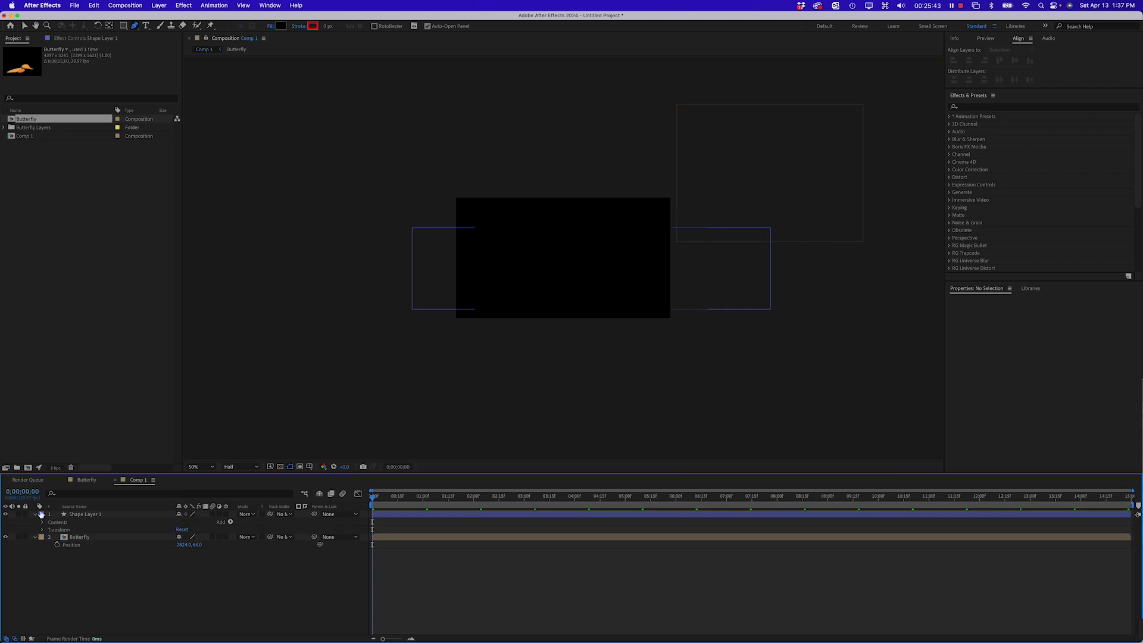
{"action": "left_click", "coordinate": [101, 515]}
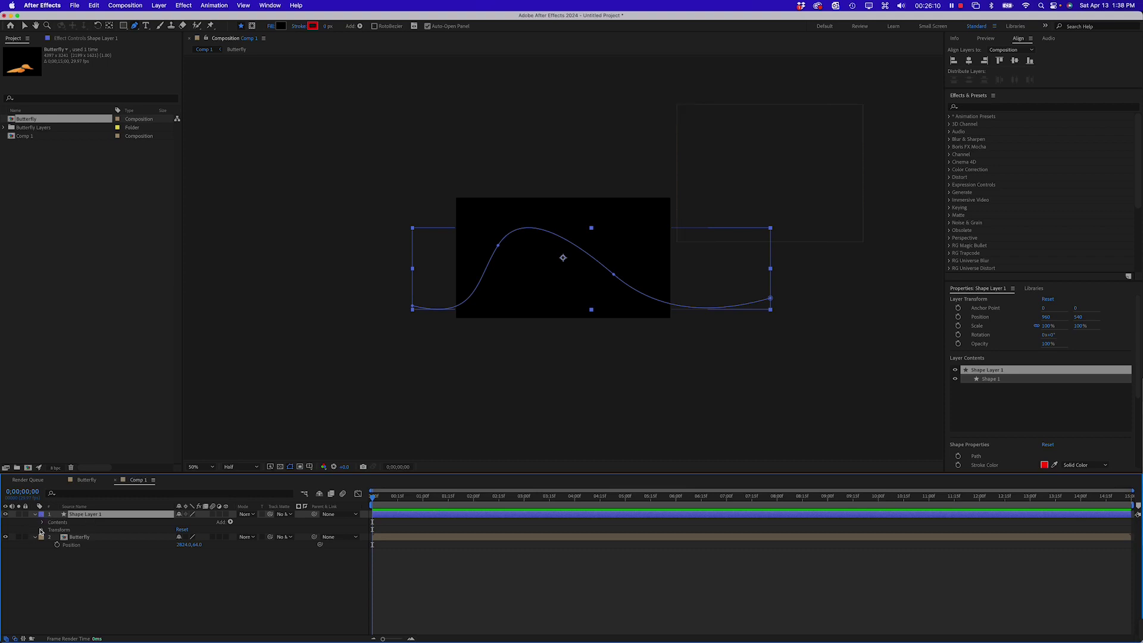
{"action": "left_click", "coordinate": [42, 523]}
{"action": "left_click", "coordinate": [51, 530]}
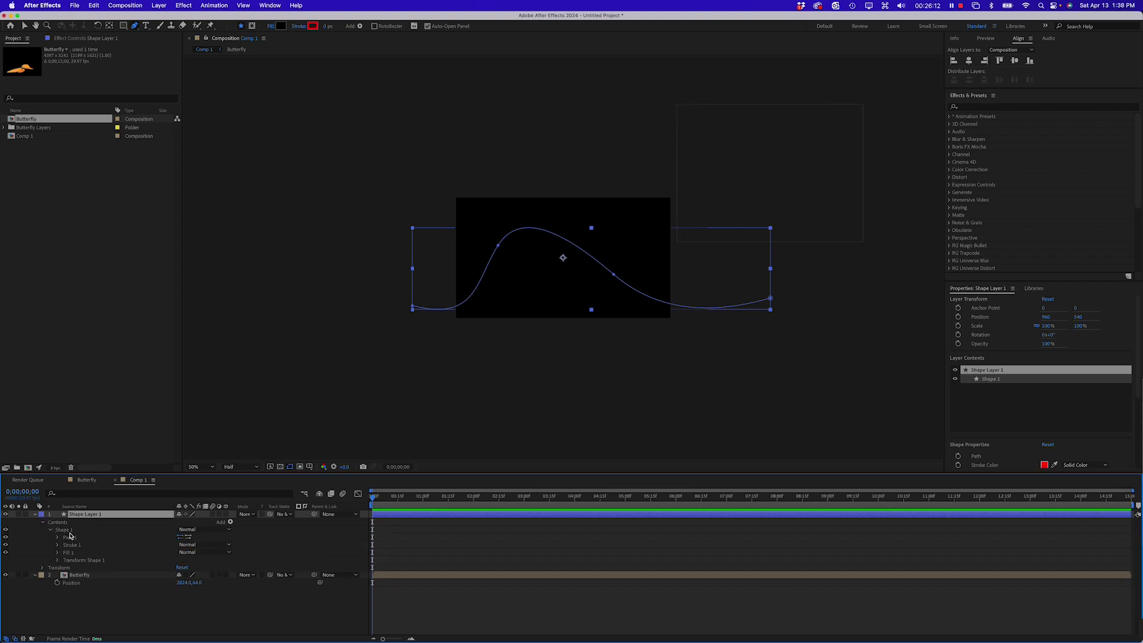
{"action": "left_click", "coordinate": [58, 537]}
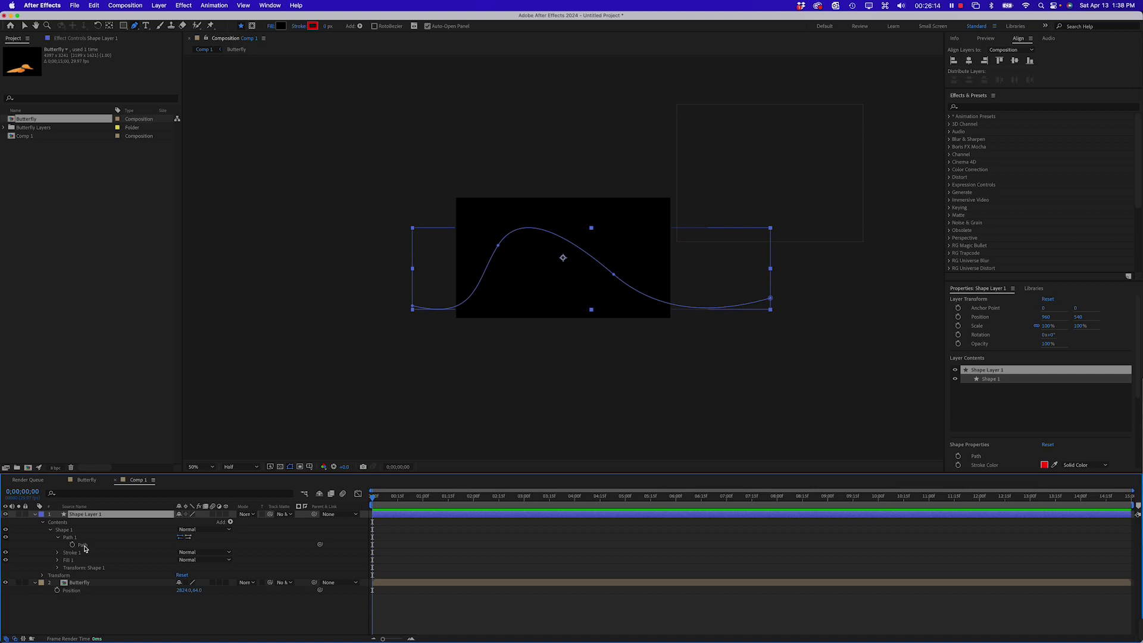
{"action": "left_click", "coordinate": [82, 545]}
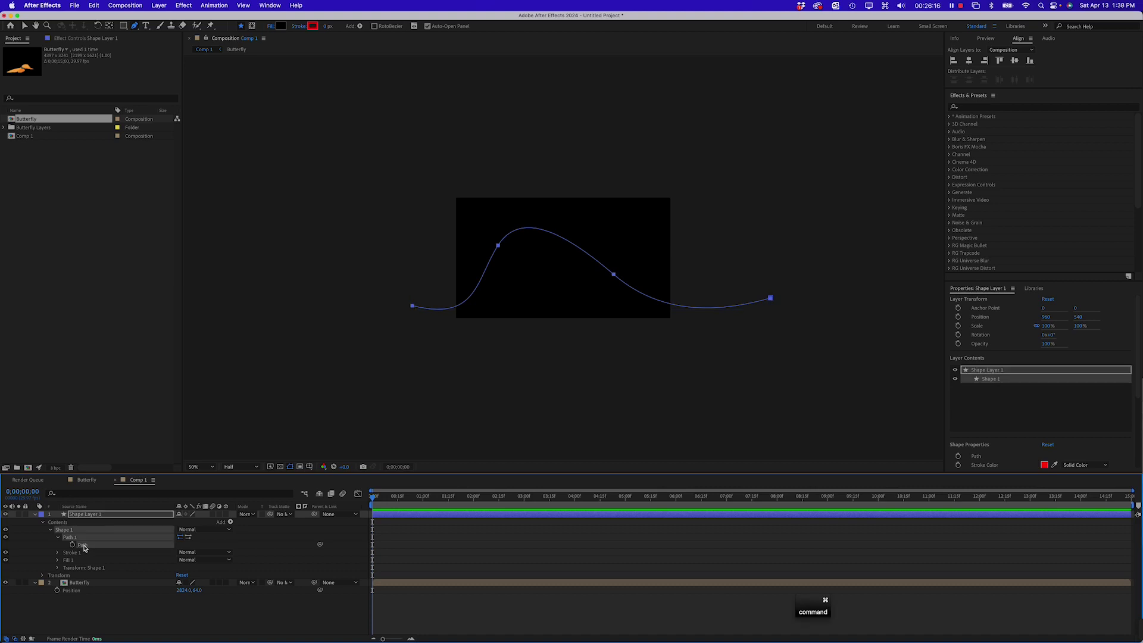
{"action": "key", "text": "super+c"}
Hide Shape Layer 1 and collapse its properties.
{"action": "left_click", "coordinate": [6, 513]}
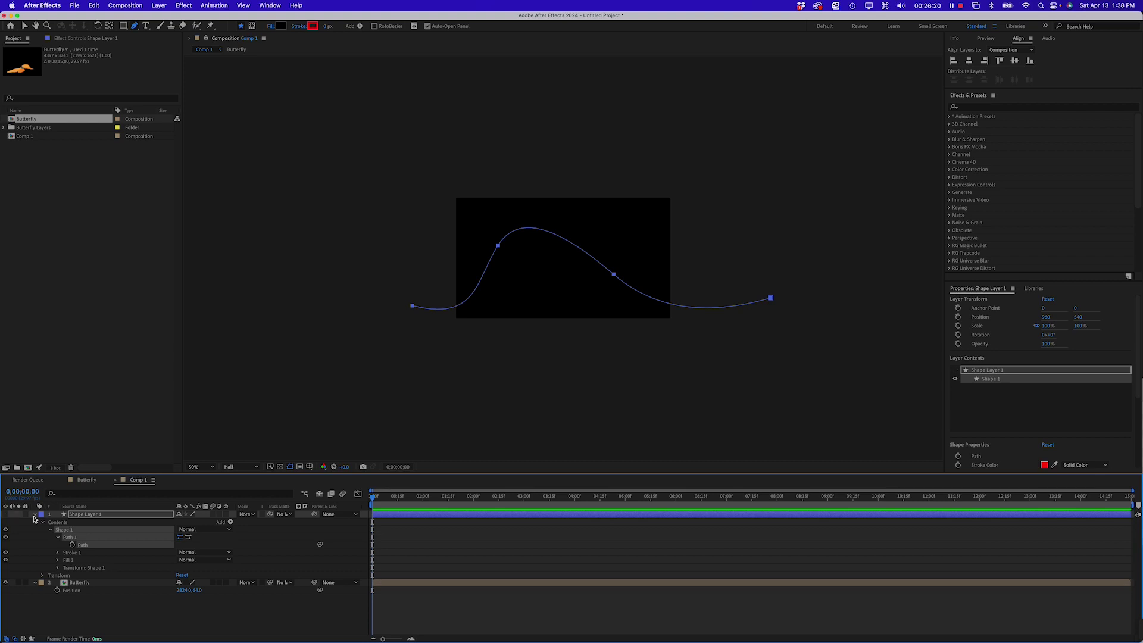
{"action": "left_click", "coordinate": [35, 514]}
{"action": "left_click", "coordinate": [86, 523]}
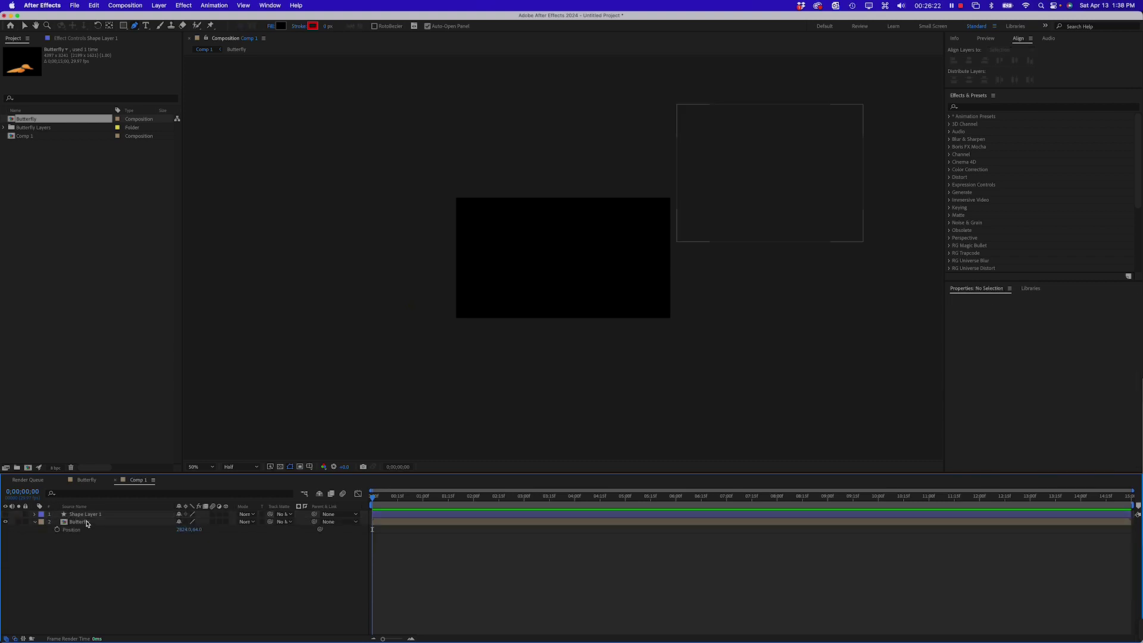
{"action": "left_click", "coordinate": [87, 515]}
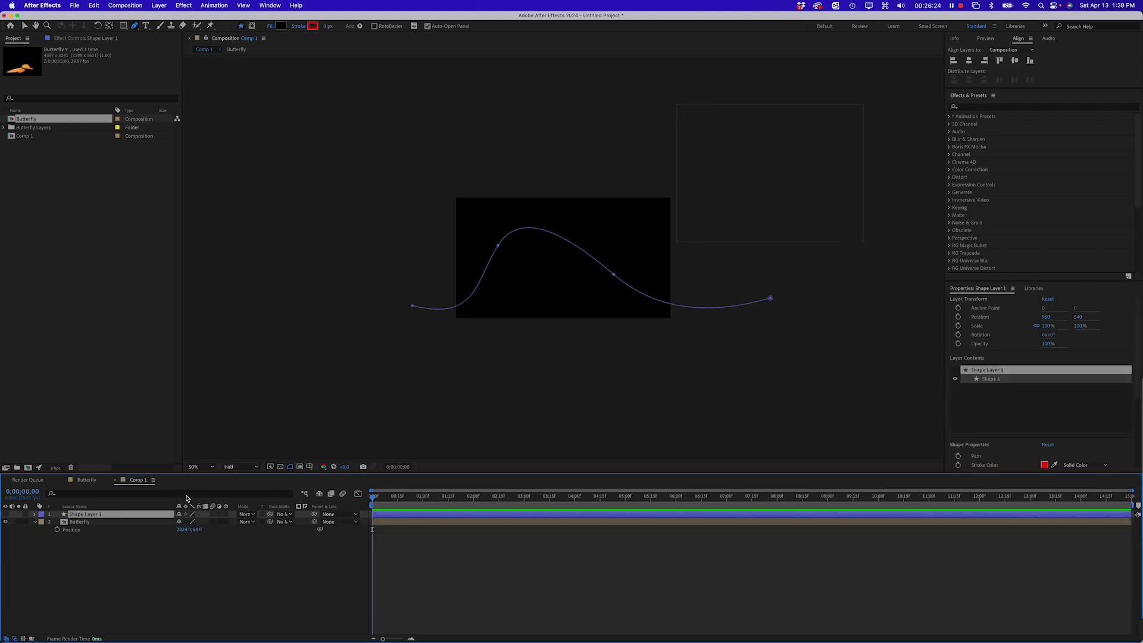
{"action": "left_click", "coordinate": [183, 566]}
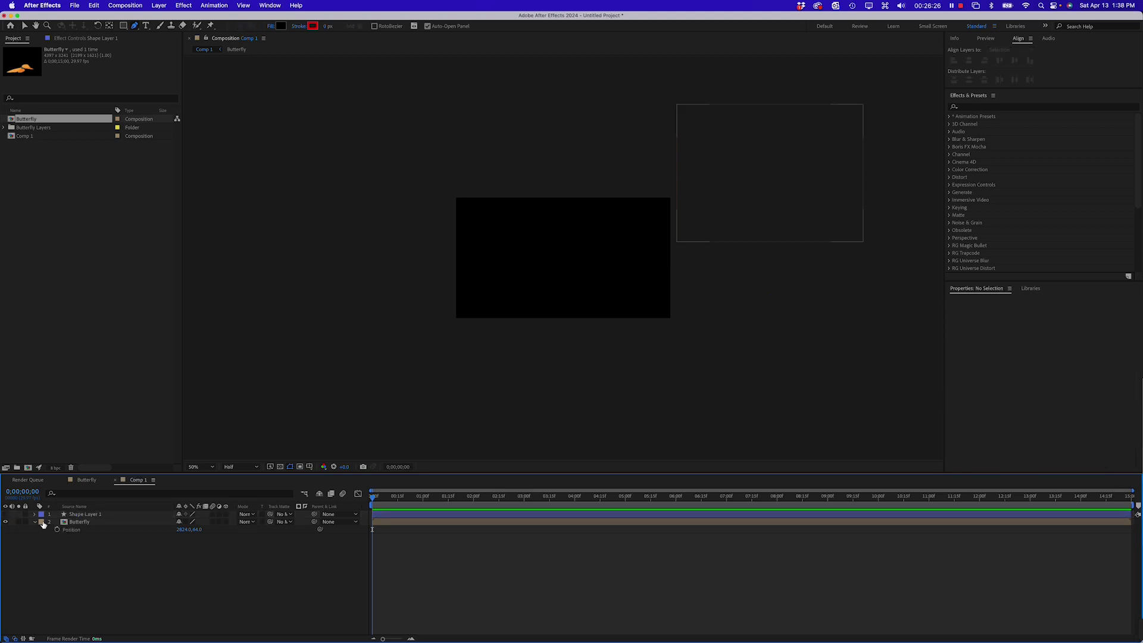
Paste the copied path into the Butterfly layer's Position and preview the flight, finishing with the Selection tool active.
{"action": "left_click", "coordinate": [67, 530]}
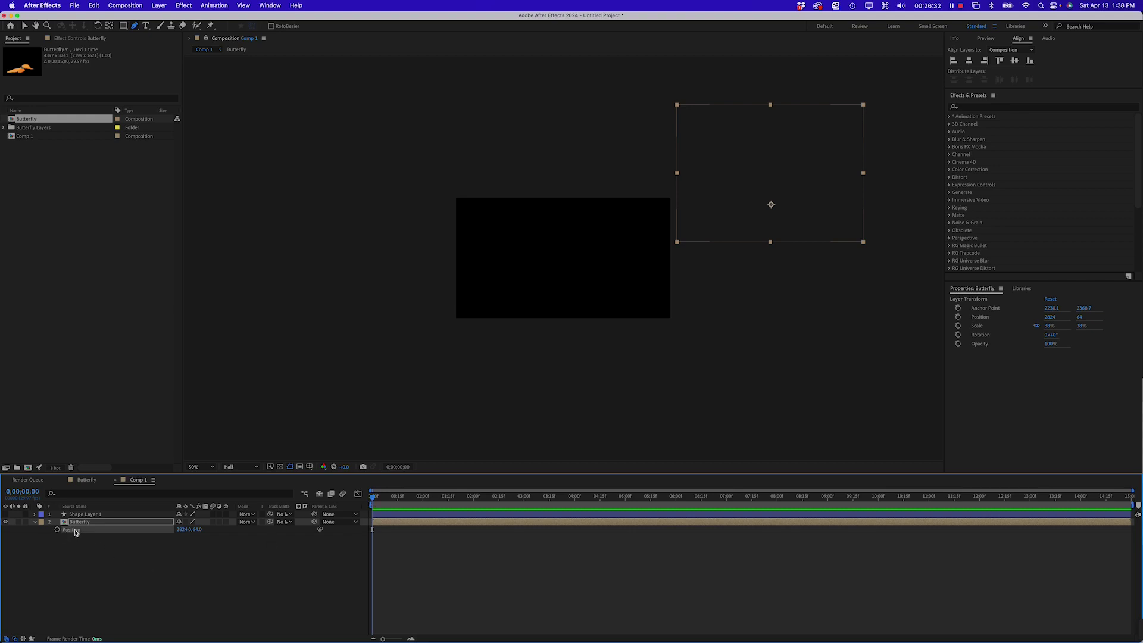
{"action": "key", "text": "super"}
{"action": "key", "text": "super+v"}
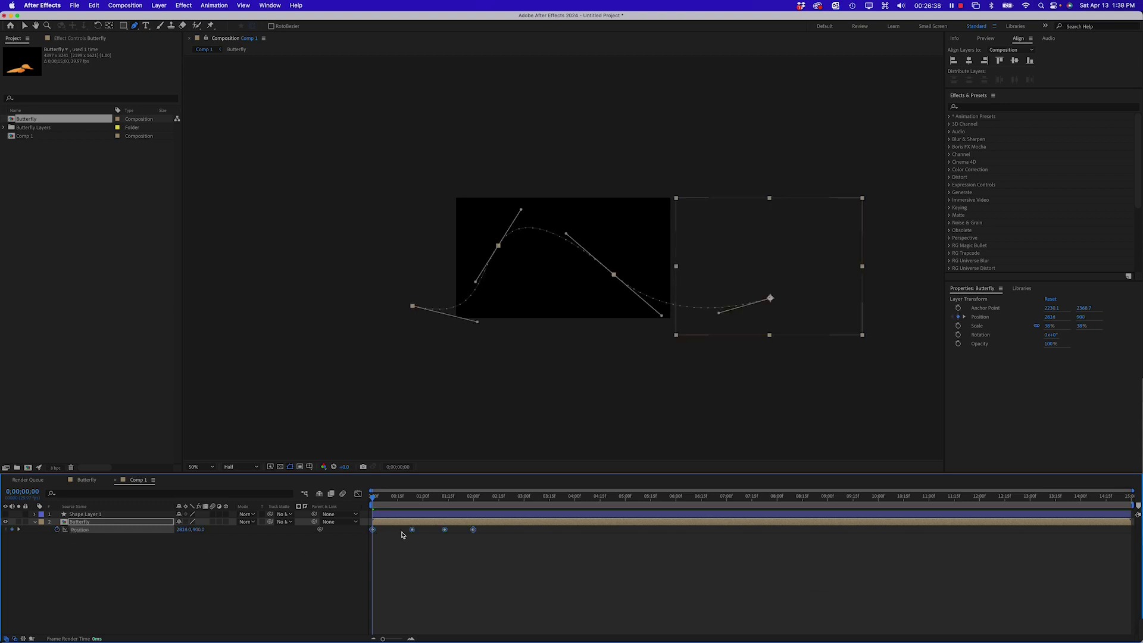
{"action": "mouse_move", "coordinate": [373, 500]}
{"action": "left_mouse_down"}
{"action": "mouse_move", "coordinate": [428, 500]}
{"action": "mouse_move", "coordinate": [372, 500]}
{"action": "left_mouse_up"}
{"action": "key", "text": "space"}
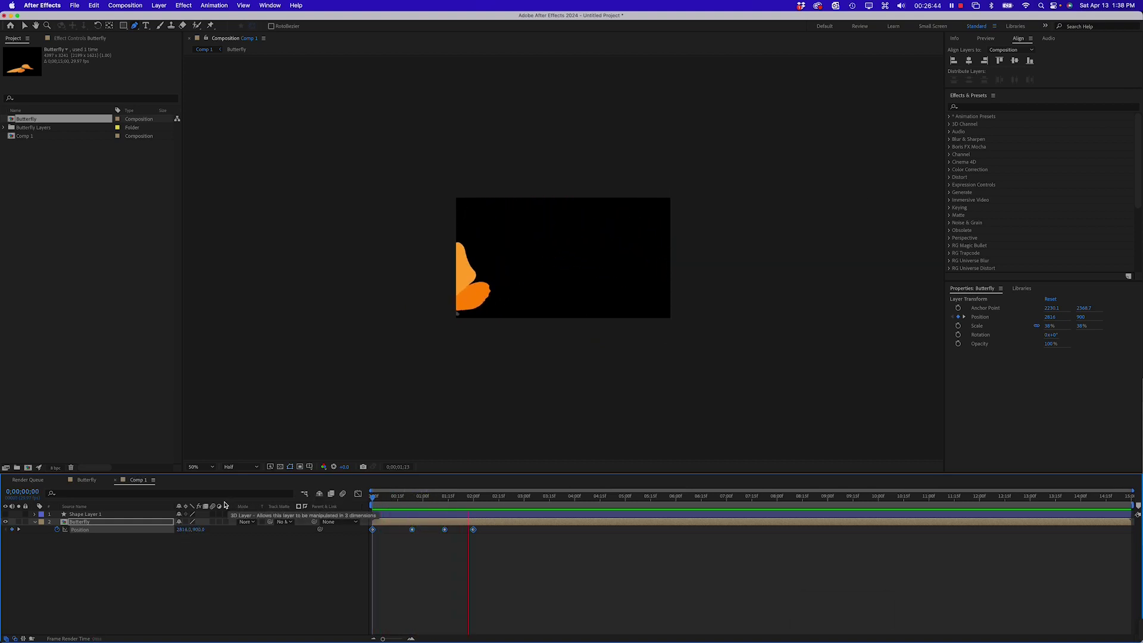
{"action": "left_click_drag", "start_coordinate": [403, 498], "coordinate": [372, 497]}
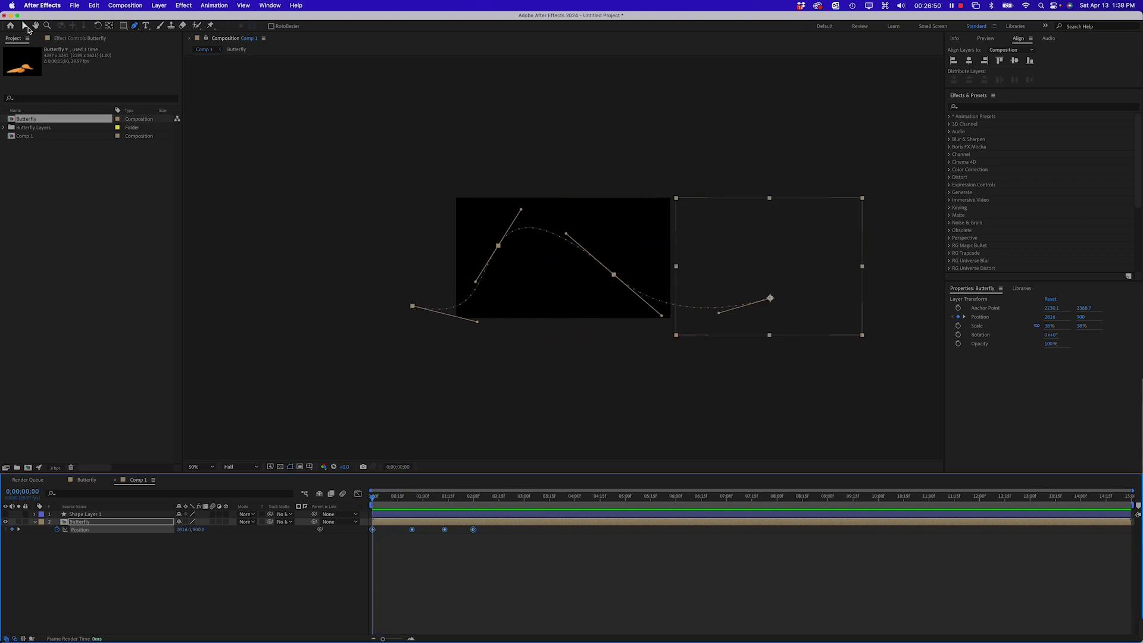
{"action": "left_click", "coordinate": [25, 26]}
{"action": "left_click", "coordinate": [411, 310]}
{"action": "left_click_drag", "start_coordinate": [411, 310], "coordinate": [407, 308]}
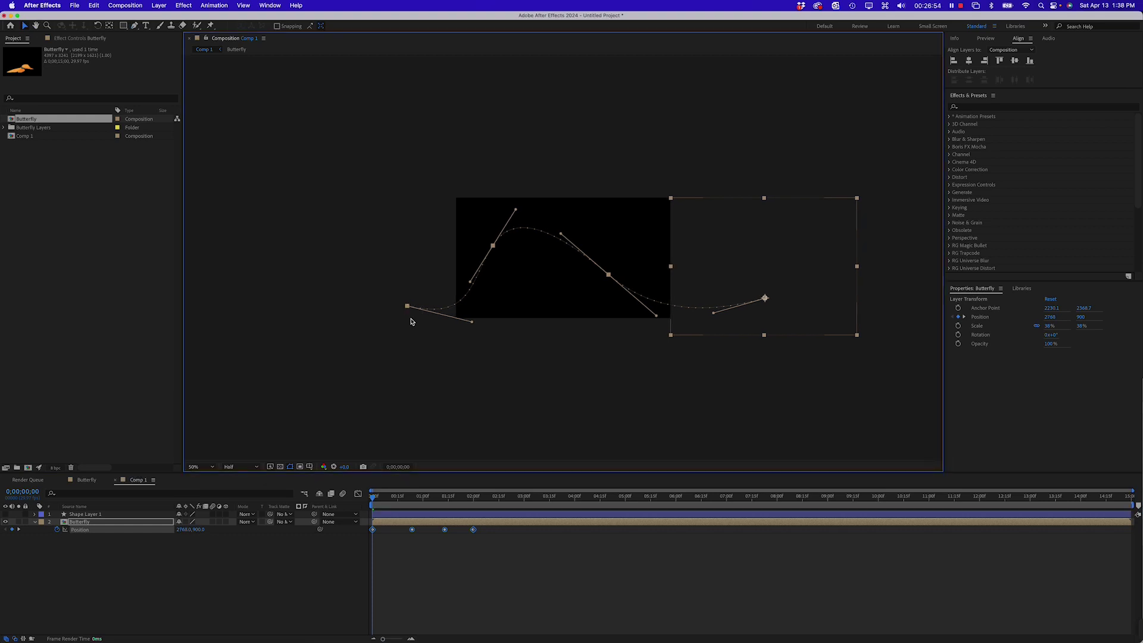
{"action": "key", "text": "super+z"}
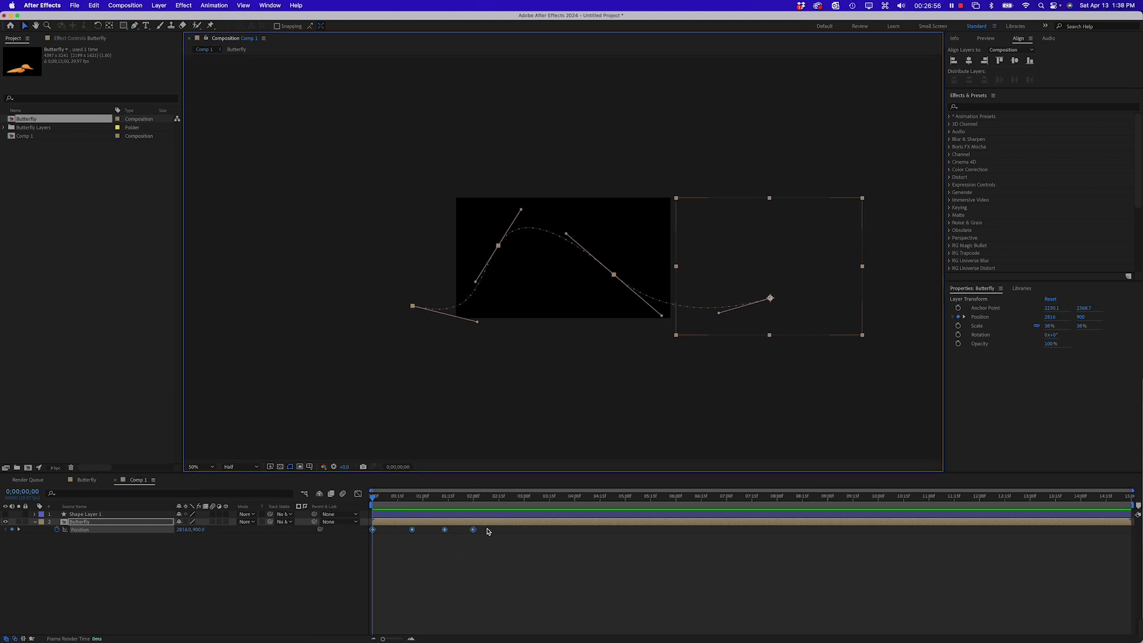
Move only the last Position keyframe's path point farther out beyond the frame's left edge and preview the flight.
{"action": "left_click", "coordinate": [430, 574]}
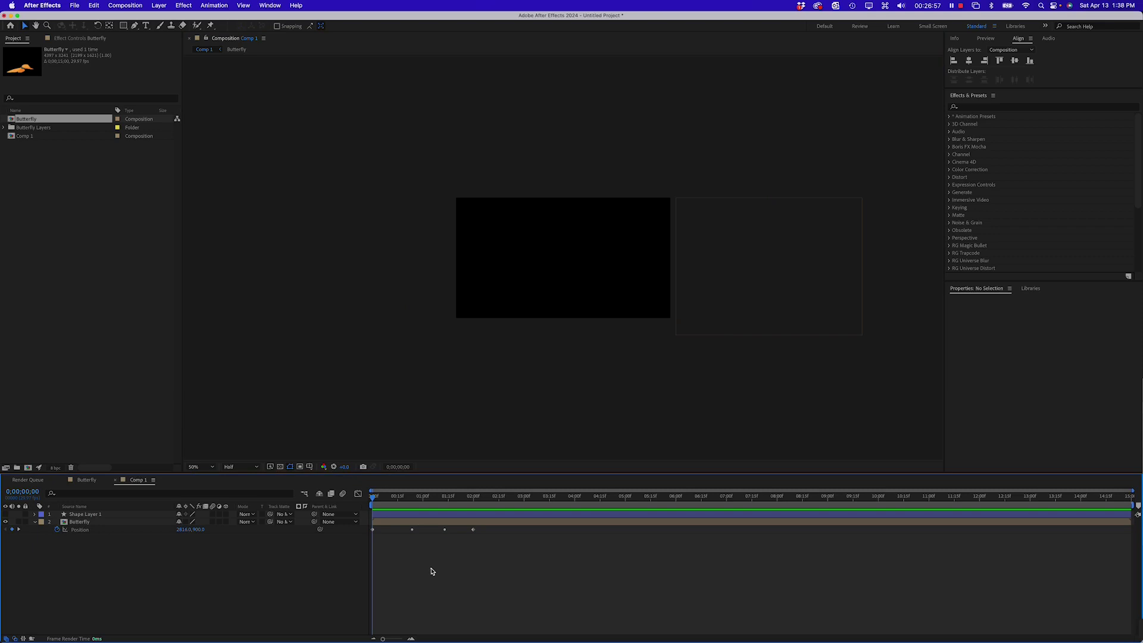
{"action": "left_click", "coordinate": [373, 530]}
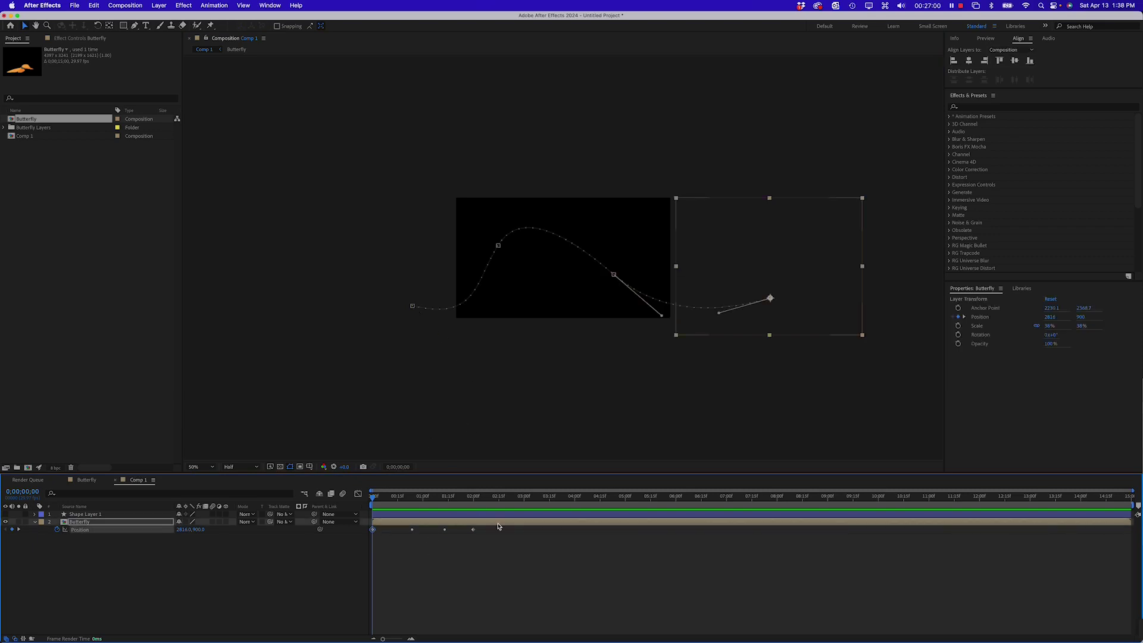
{"action": "left_click", "coordinate": [473, 529]}
{"action": "left_click_drag", "start_coordinate": [415, 309], "coordinate": [380, 299]}
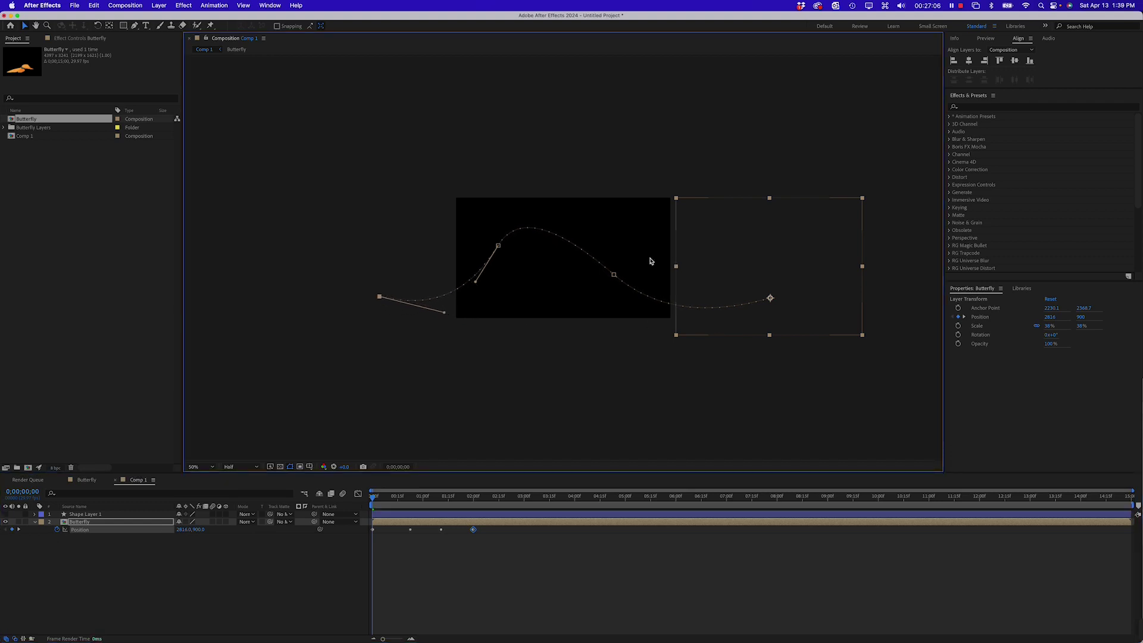
{"action": "left_click", "coordinate": [393, 499]}
{"action": "key", "text": "space"}
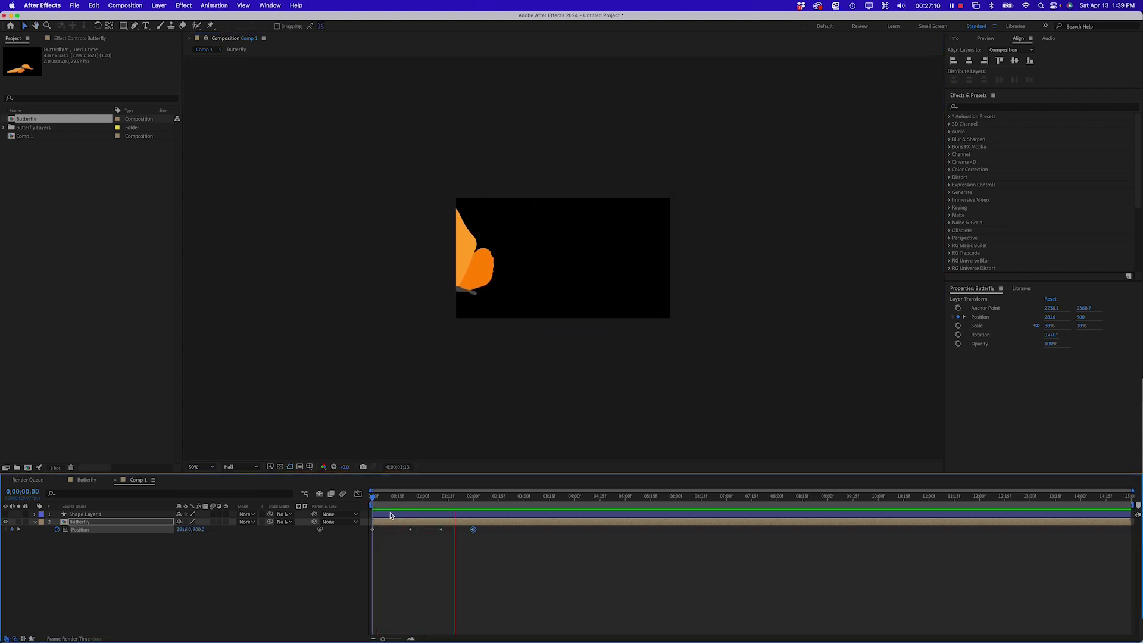
Apply Easy Ease to all four Position keyframes and preview the flight from the start.
{"action": "left_click_drag", "start_coordinate": [410, 508], "coordinate": [469, 507]}
{"action": "left_click_drag", "start_coordinate": [494, 559], "coordinate": [366, 527]}
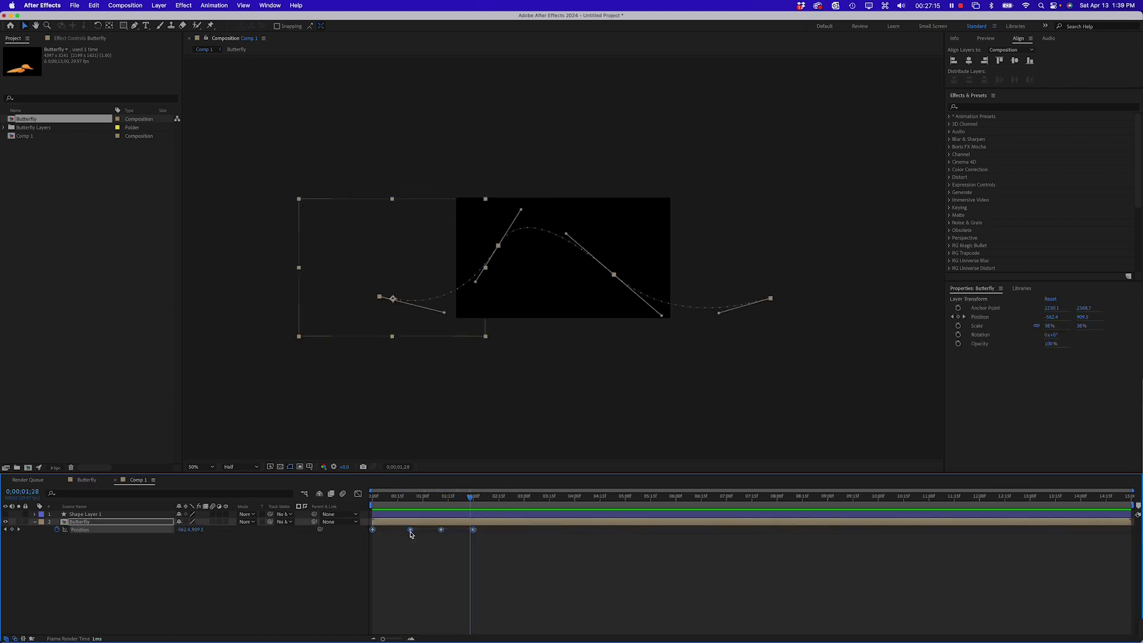
{"action": "right_click", "coordinate": [441, 530]}
{"action": "mouse_move", "coordinate": [500, 635]}
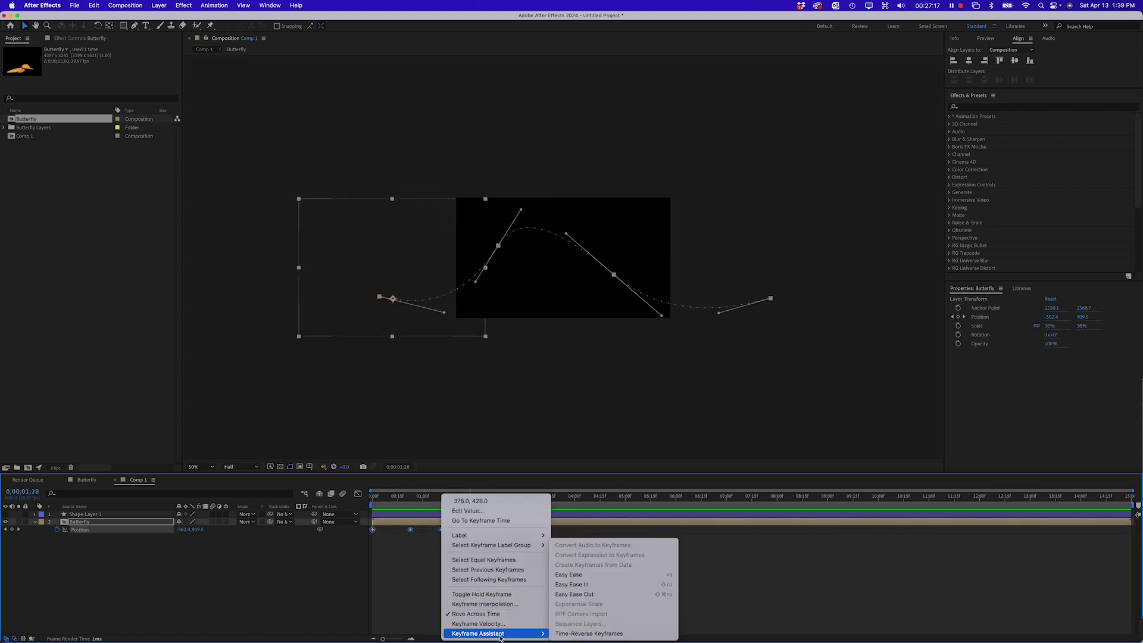
{"action": "left_click", "coordinate": [602, 576]}
{"action": "left_click_drag", "start_coordinate": [443, 498], "coordinate": [357, 497]}
{"action": "key", "text": "space"}
{"action": "key", "text": "space"}
Stretch all the Position keyframes proportionally so the last one falls at about 0;00;04;00, and preview the slower flight.
{"action": "left_click_drag", "start_coordinate": [536, 561], "coordinate": [375, 530]}
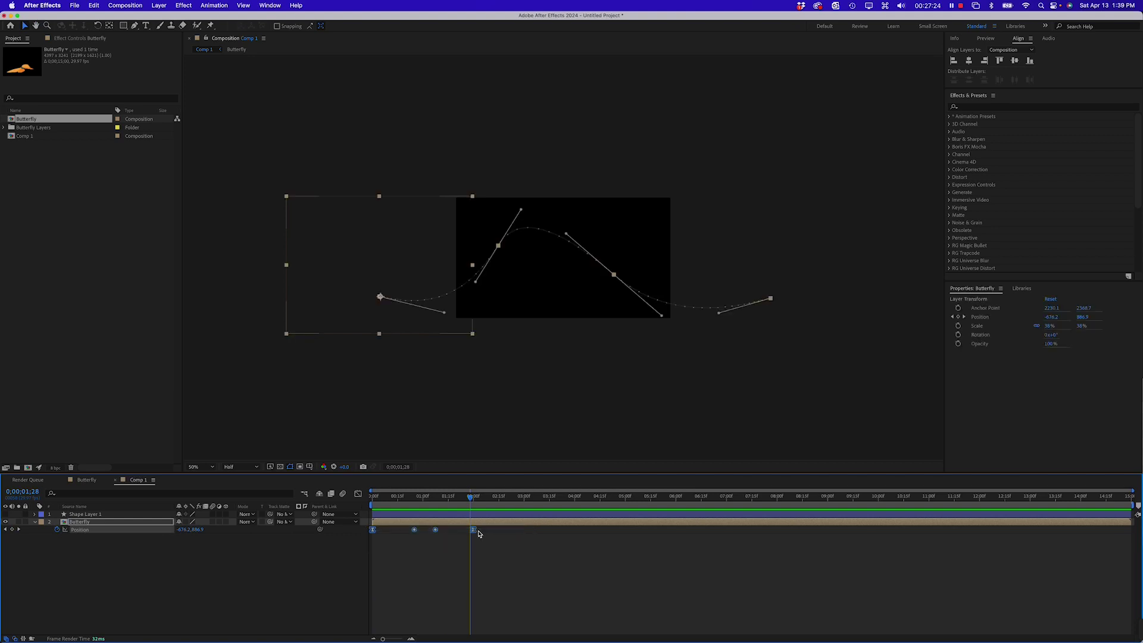
{"action": "key", "text": "alt"}
{"action": "left_click_drag", "start_coordinate": [475, 531], "coordinate": [576, 537]}
{"action": "left_click_drag", "start_coordinate": [469, 497], "coordinate": [312, 493]}
{"action": "key", "text": "space"}
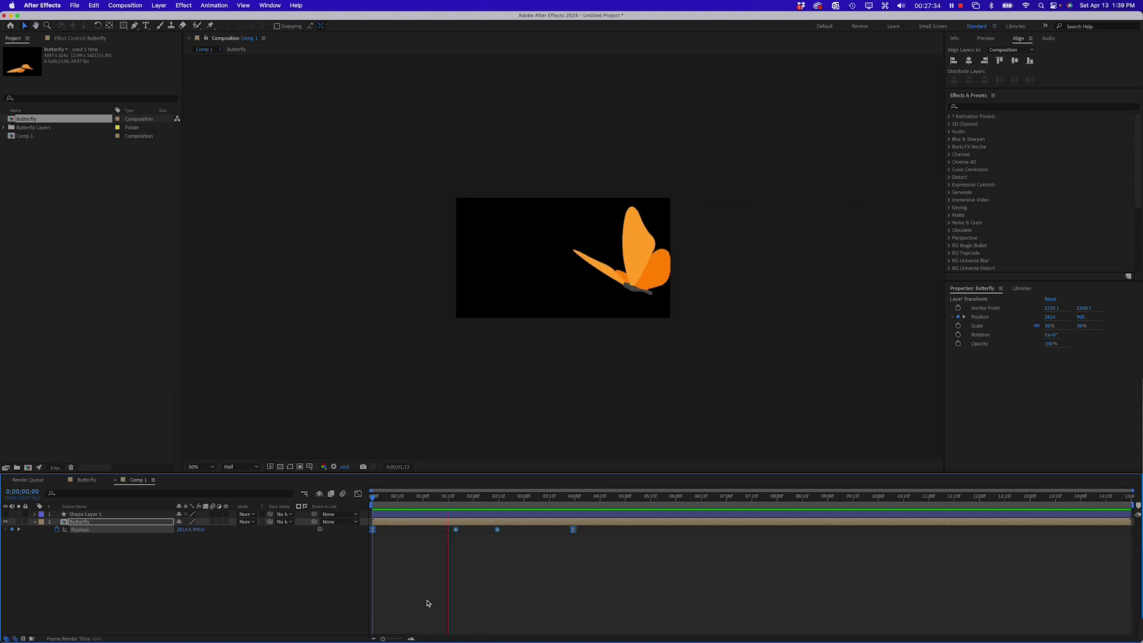
{"action": "key", "text": "space"}
{"action": "left_click_drag", "start_coordinate": [476, 499], "coordinate": [366, 495]}
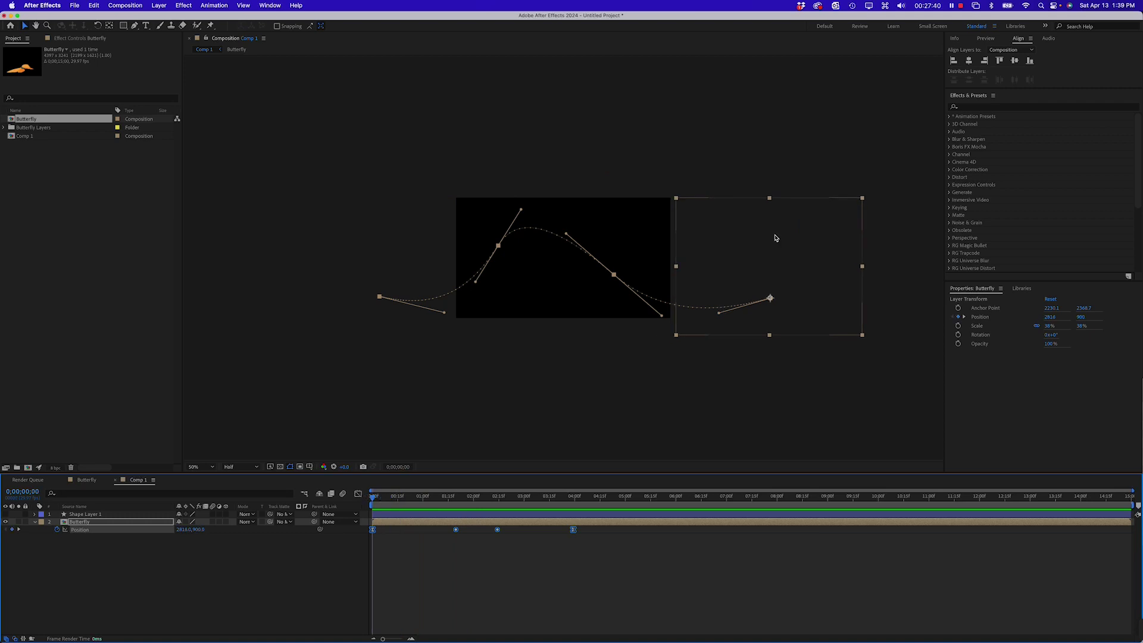
{"action": "left_click", "coordinate": [617, 553]}
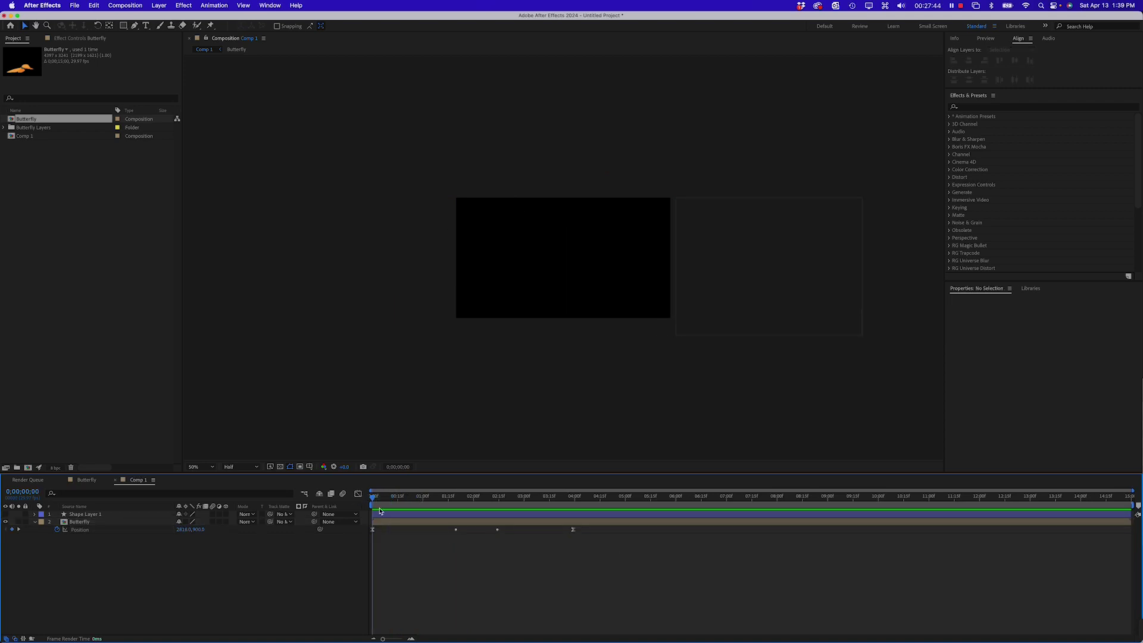
Add a Scale keyframe to the Butterfly layer at 0;00;00;00 and move the current time to 0;00;03;00.
{"action": "left_click", "coordinate": [85, 523]}
{"action": "key", "text": "s"}
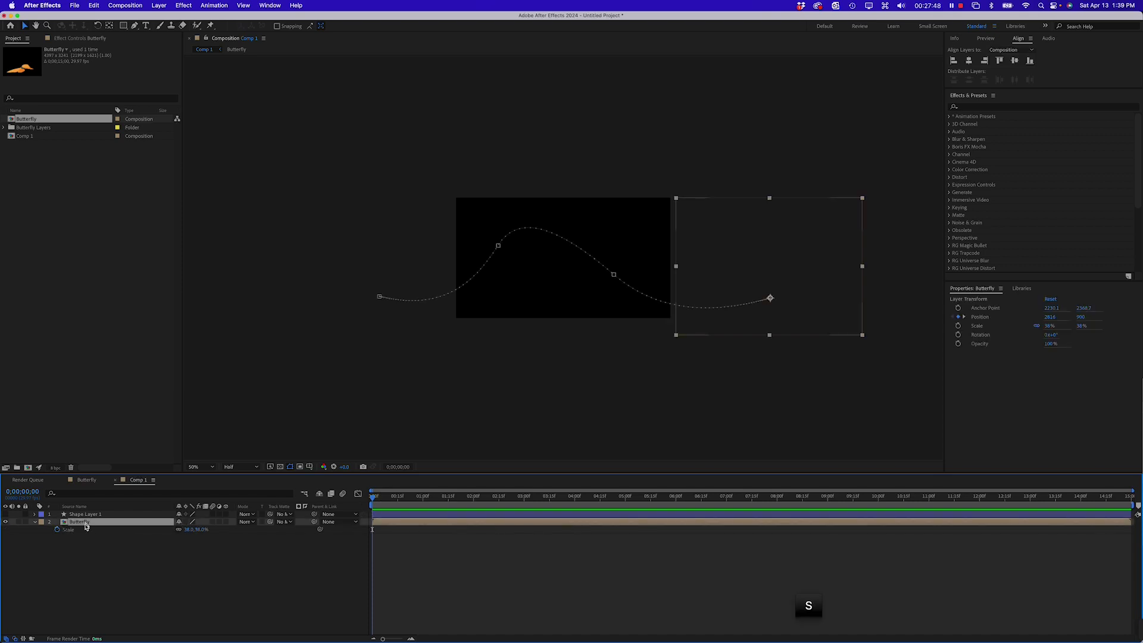
{"action": "left_click", "coordinate": [58, 530]}
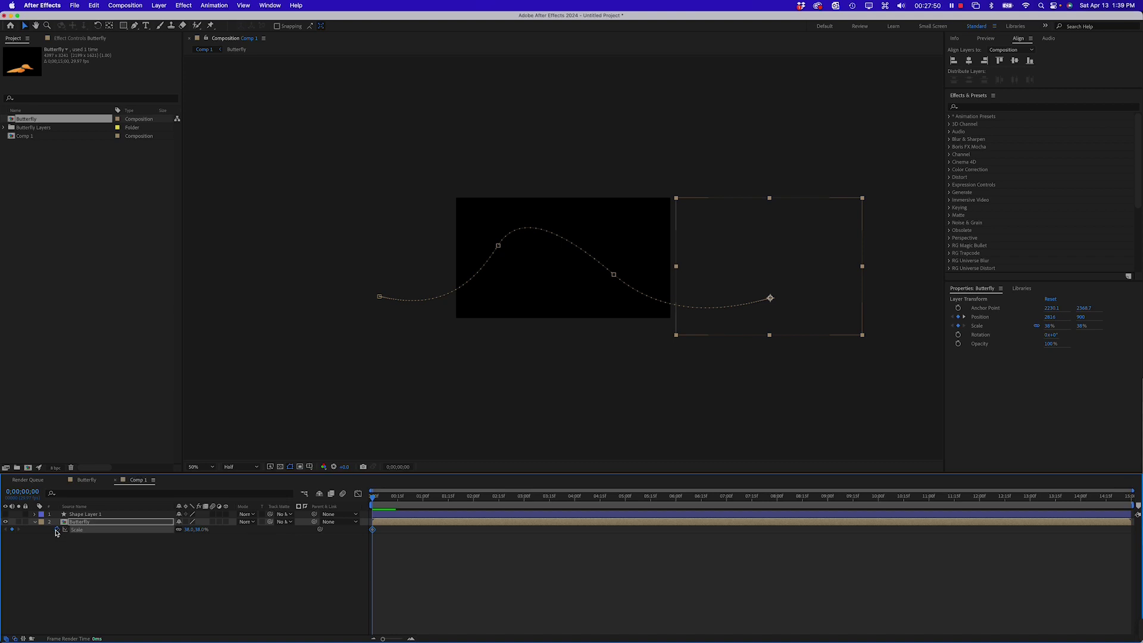
{"action": "left_click_drag", "start_coordinate": [373, 497], "coordinate": [518, 507]}
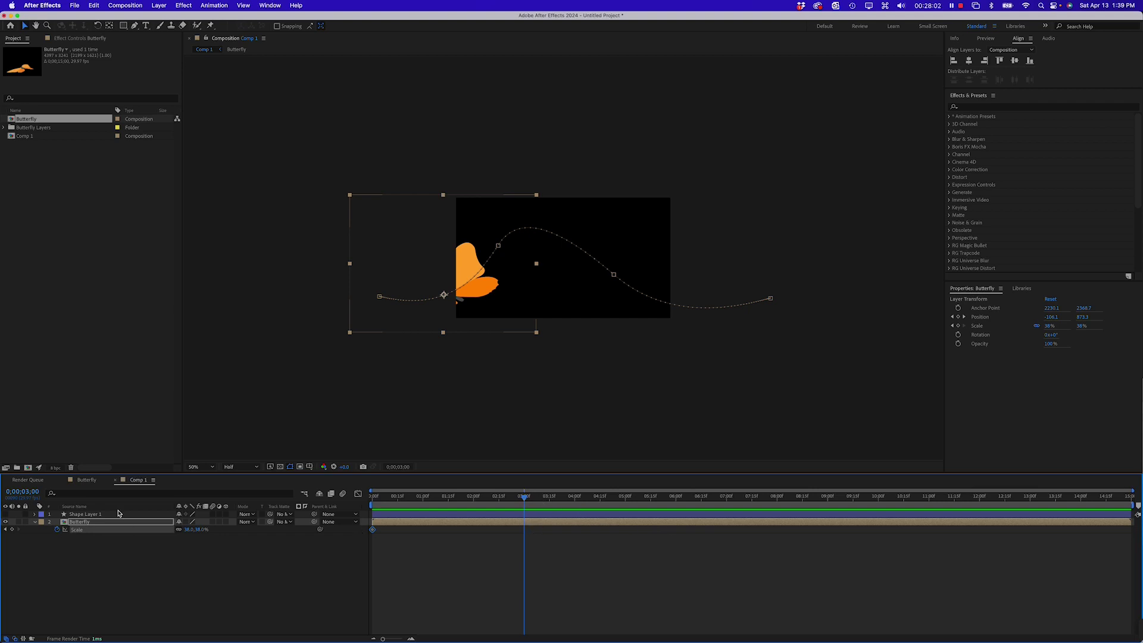
Keyframe the Butterfly layer's existing Scale at 0;00;03;00, set its Scale to 5% at 0;00;00;00, and preview the flight.
{"action": "left_click", "coordinate": [13, 529]}
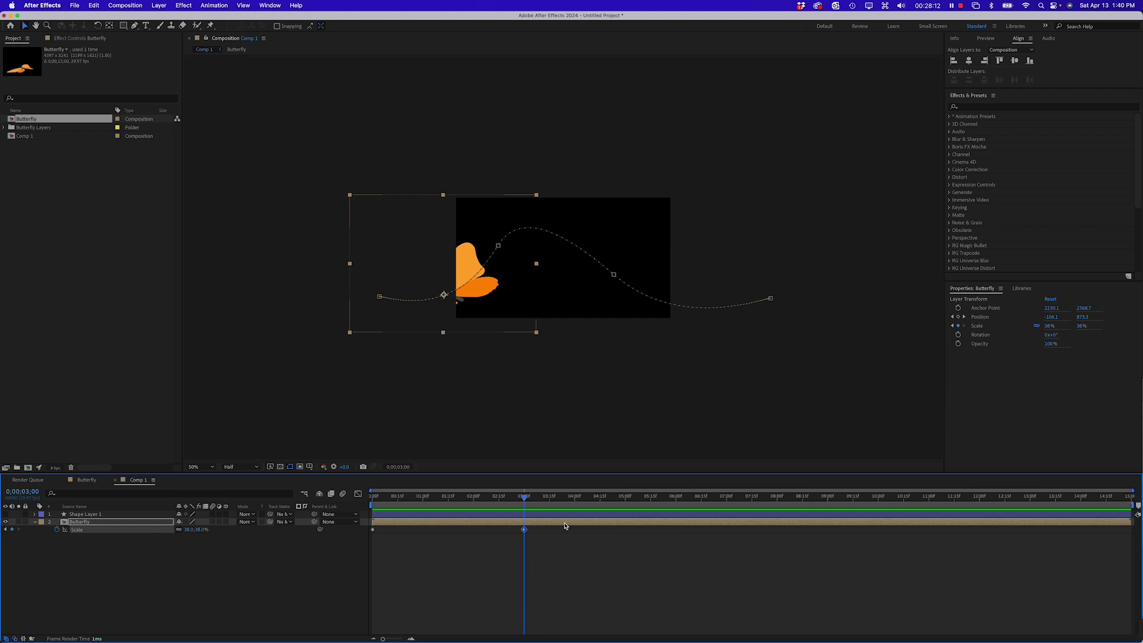
{"action": "left_click_drag", "start_coordinate": [525, 500], "coordinate": [359, 498]}
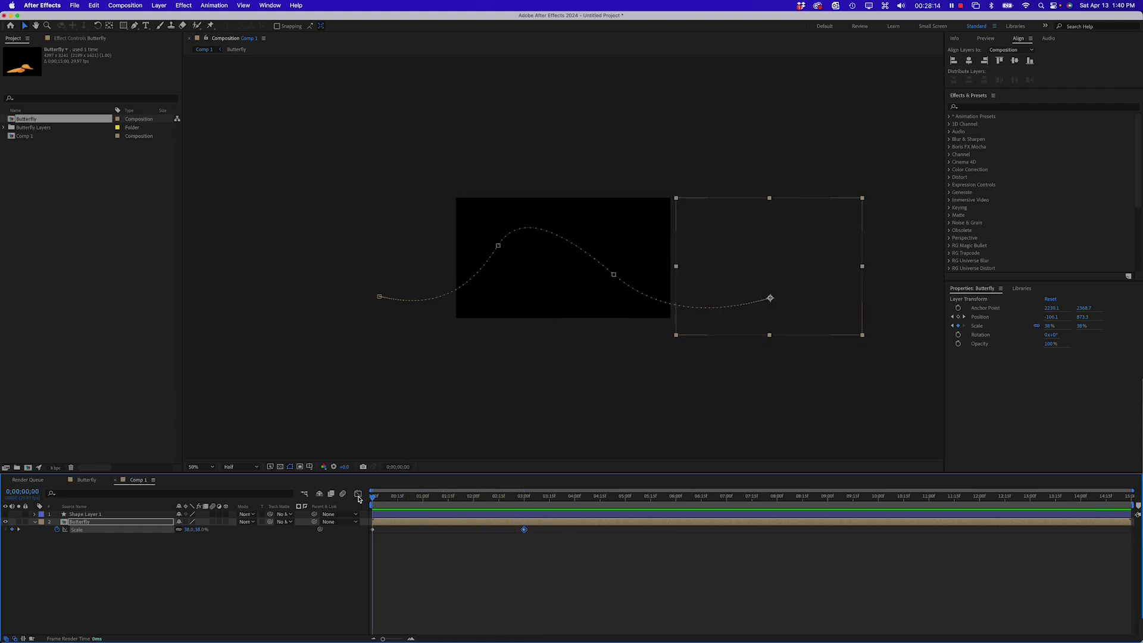
{"action": "left_click_drag", "start_coordinate": [187, 533], "coordinate": [174, 531]}
{"action": "key", "text": "space"}
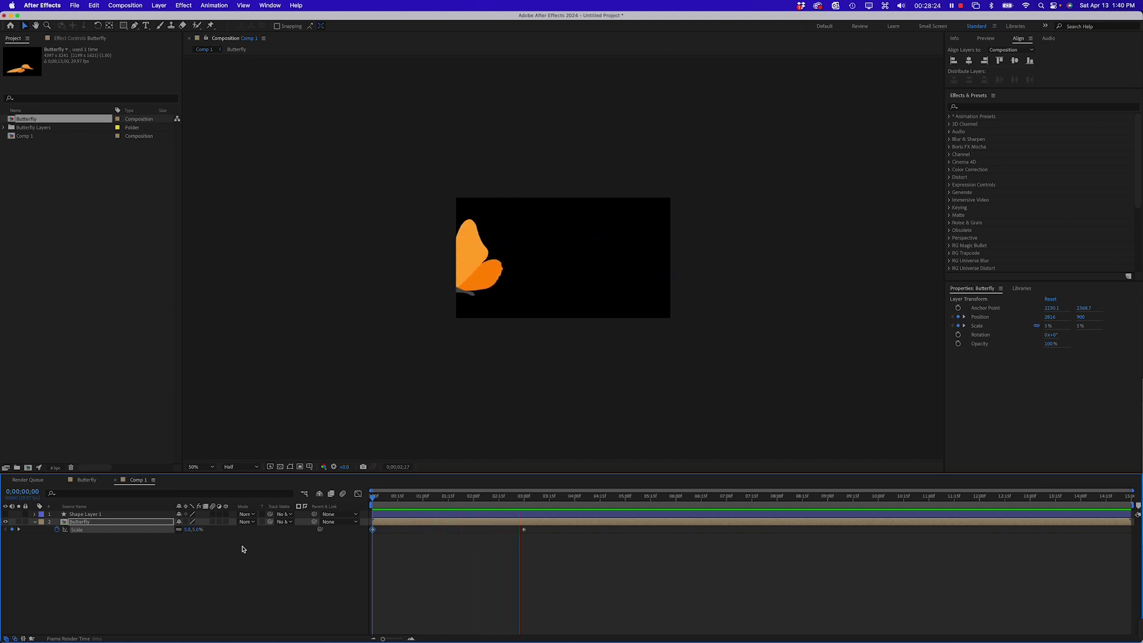
{"action": "key", "text": "space"}
{"action": "key", "text": "space"}
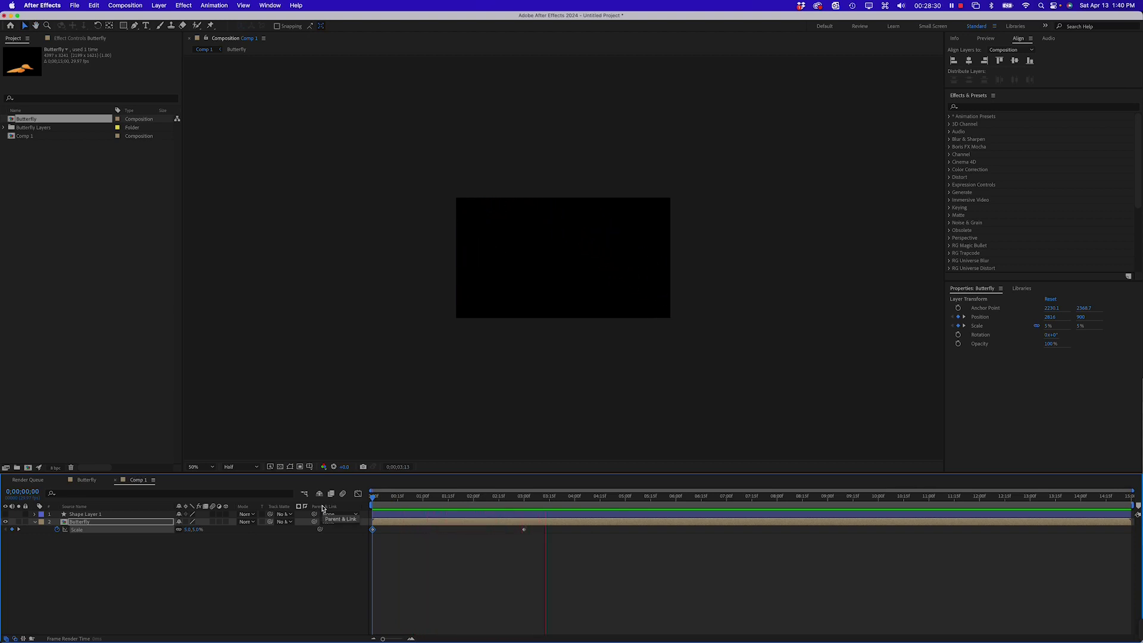
{"action": "key", "text": "space"}
{"action": "left_click_drag", "start_coordinate": [398, 501], "coordinate": [446, 502]}
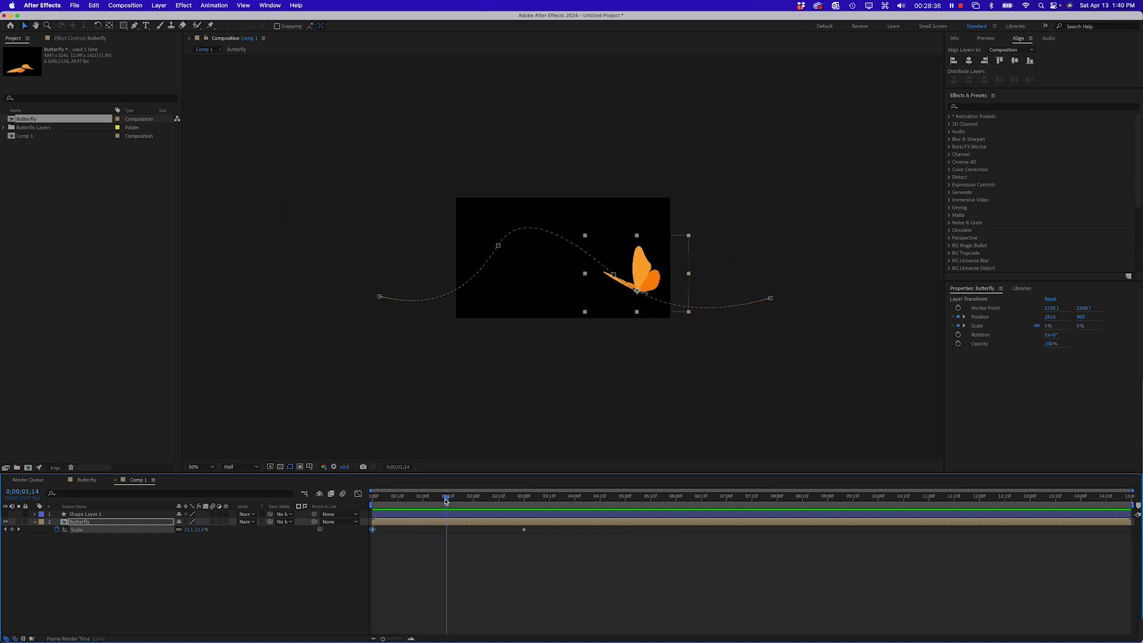
Create a new 1920 × 1080 px solid layer in Comp 1 with a deep royal blue color.
{"action": "left_click", "coordinate": [285, 577]}
{"action": "right_click", "coordinate": [138, 562]}
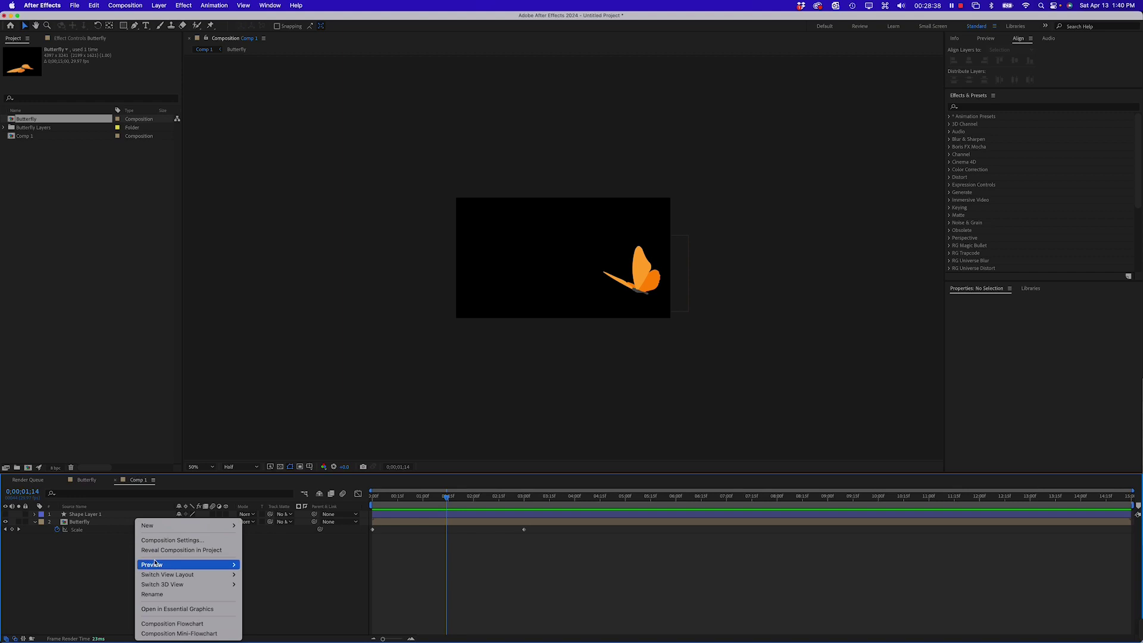
{"action": "mouse_move", "coordinate": [179, 525]}
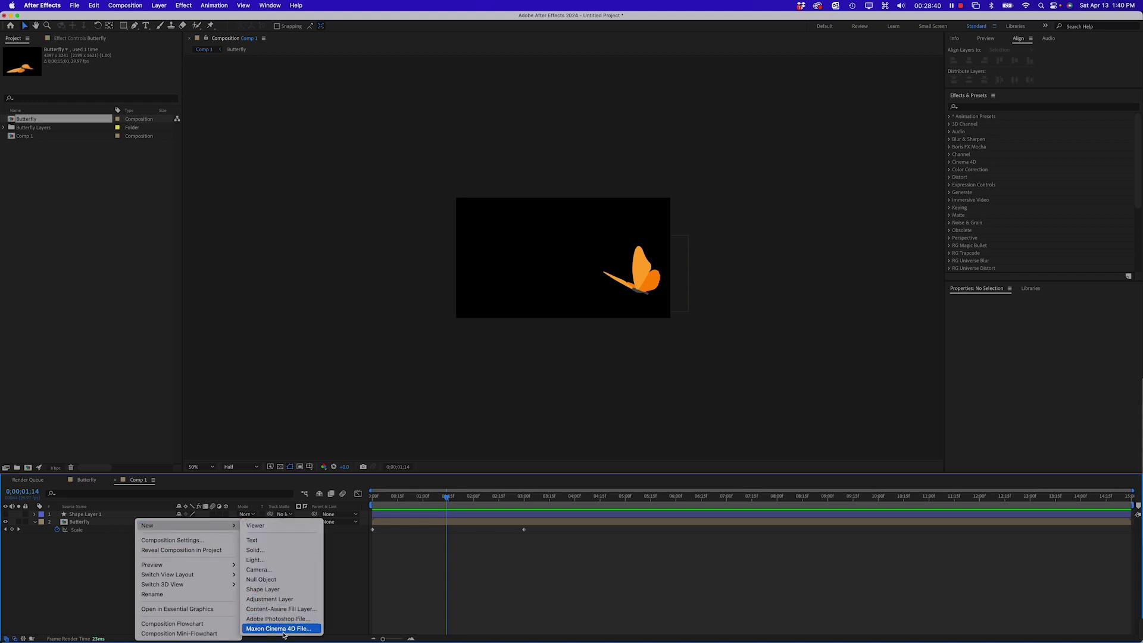
{"action": "left_click", "coordinate": [268, 549]}
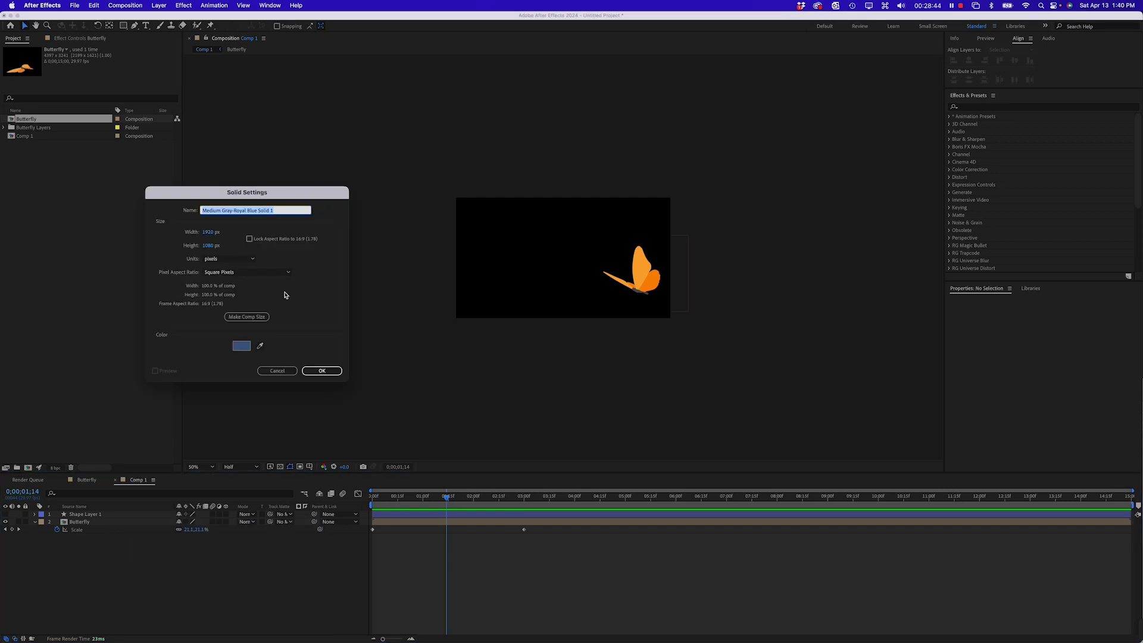
{"action": "left_click", "coordinate": [242, 346]}
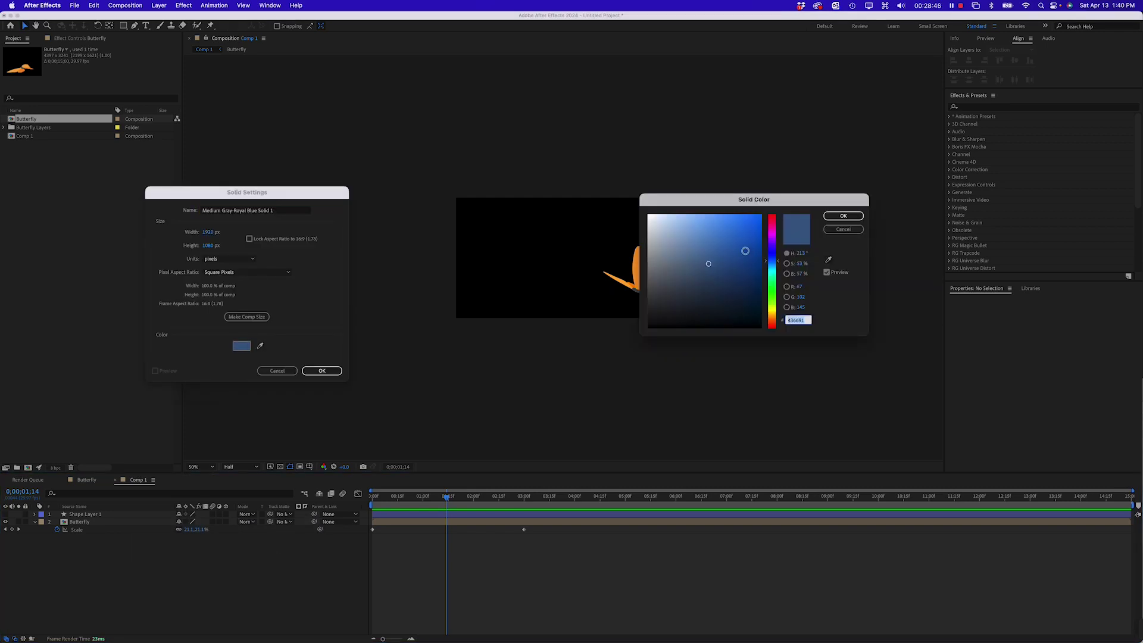
{"action": "left_click_drag", "start_coordinate": [745, 250], "coordinate": [755, 248]}
{"action": "left_click", "coordinate": [842, 215]}
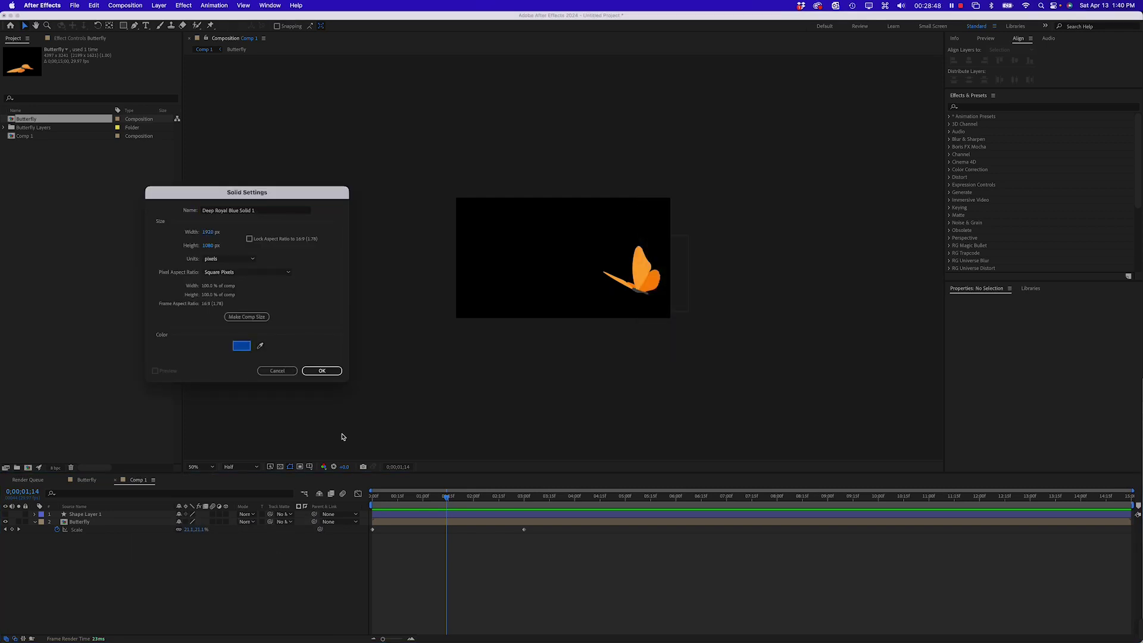
{"action": "left_click", "coordinate": [321, 370]}
Move the blue solid below the Butterfly layer as the background, scrub through the flight and return to 0;00;00;00.
{"action": "left_click_drag", "start_coordinate": [123, 520], "coordinate": [122, 551]}
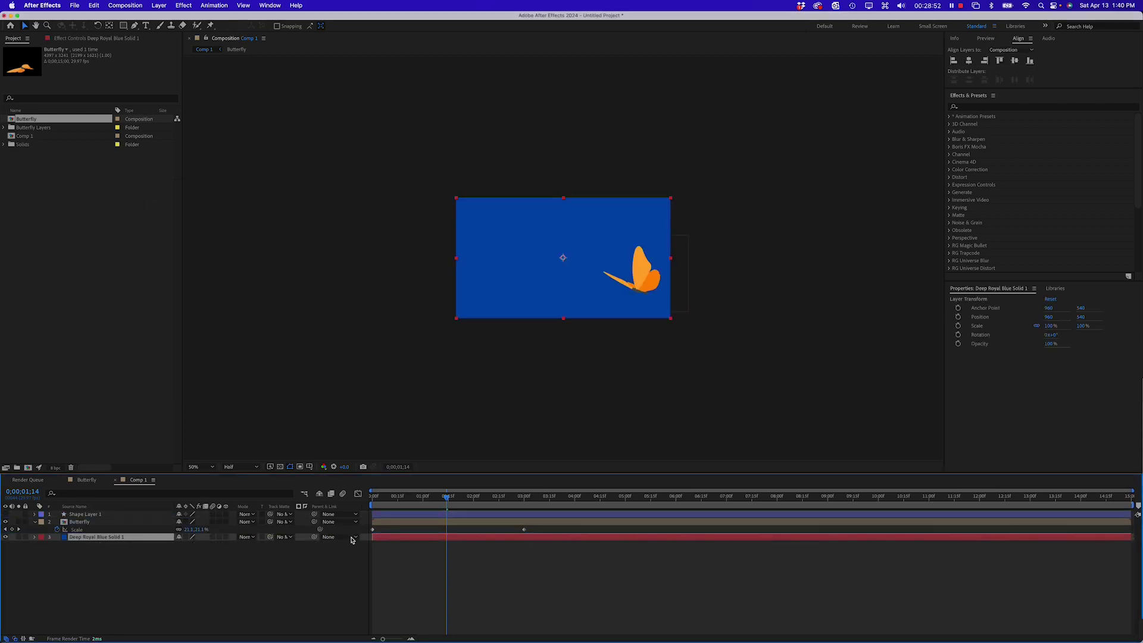
{"action": "left_click_drag", "start_coordinate": [413, 502], "coordinate": [459, 505]}
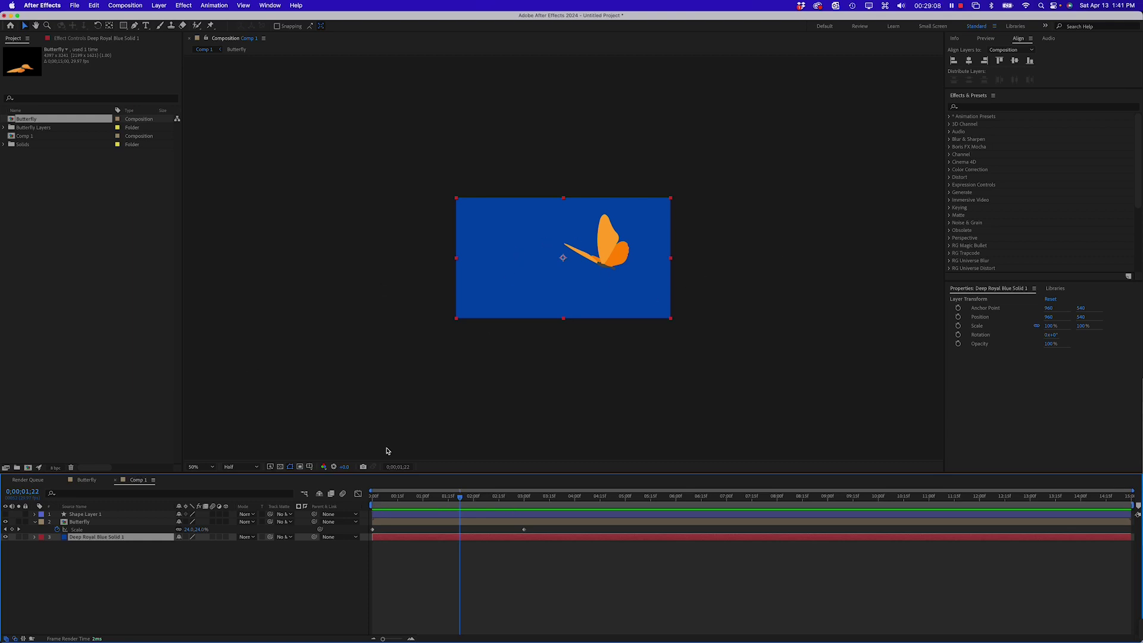
{"action": "left_click_drag", "start_coordinate": [460, 501], "coordinate": [372, 503]}
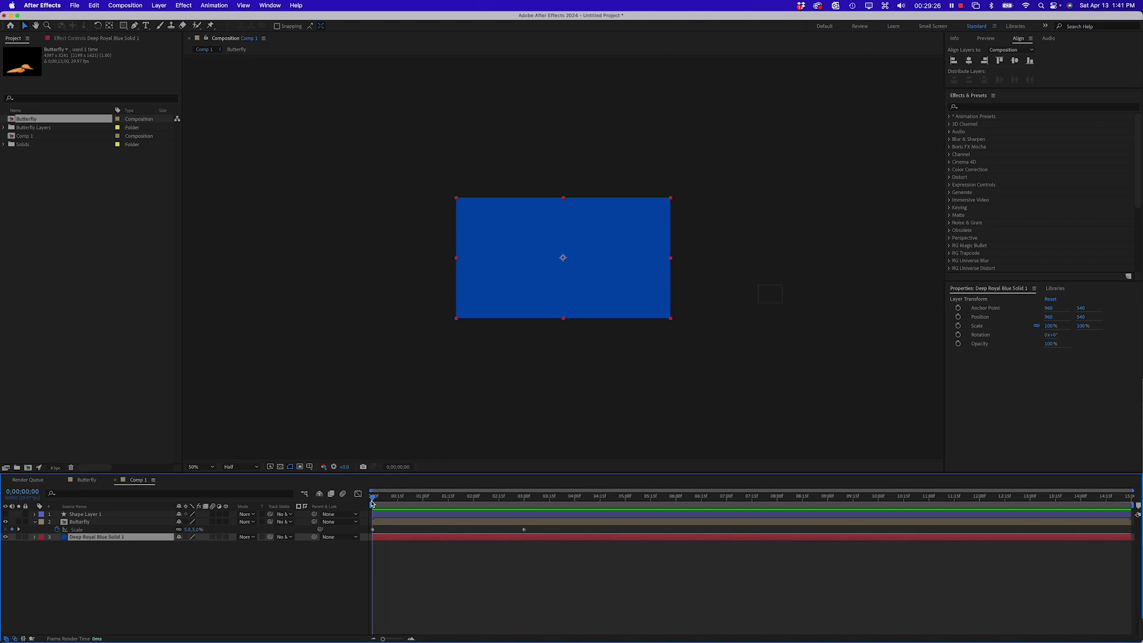